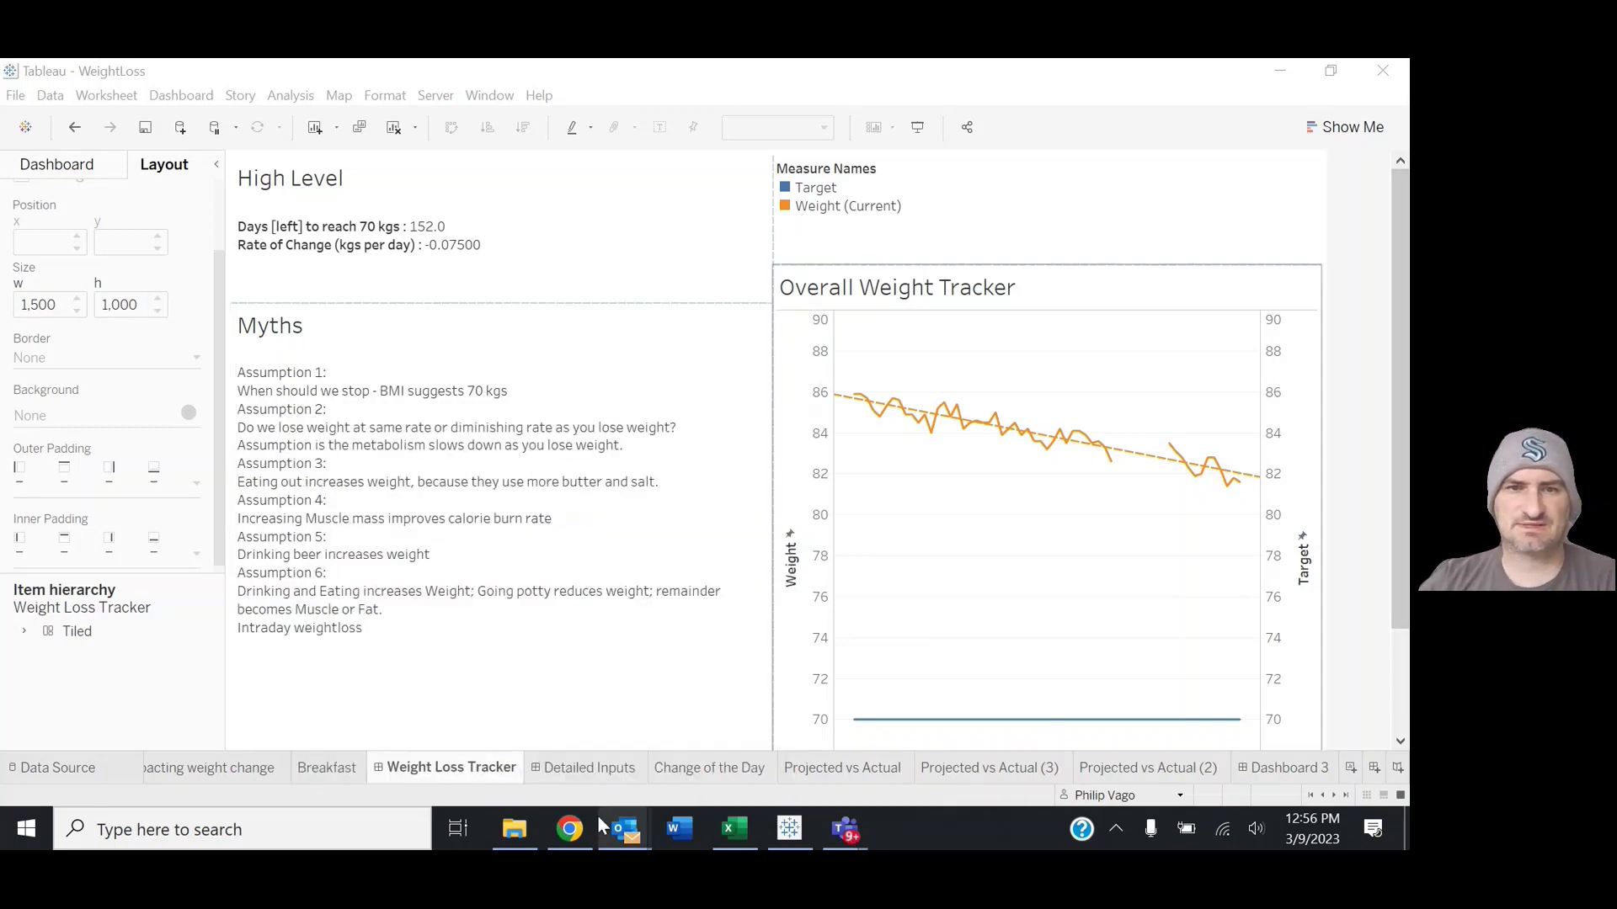
Switch to the published WeightLoss viz in Chrome and zoom the page to show the Weight Loss Tracker
left_click(569, 829)
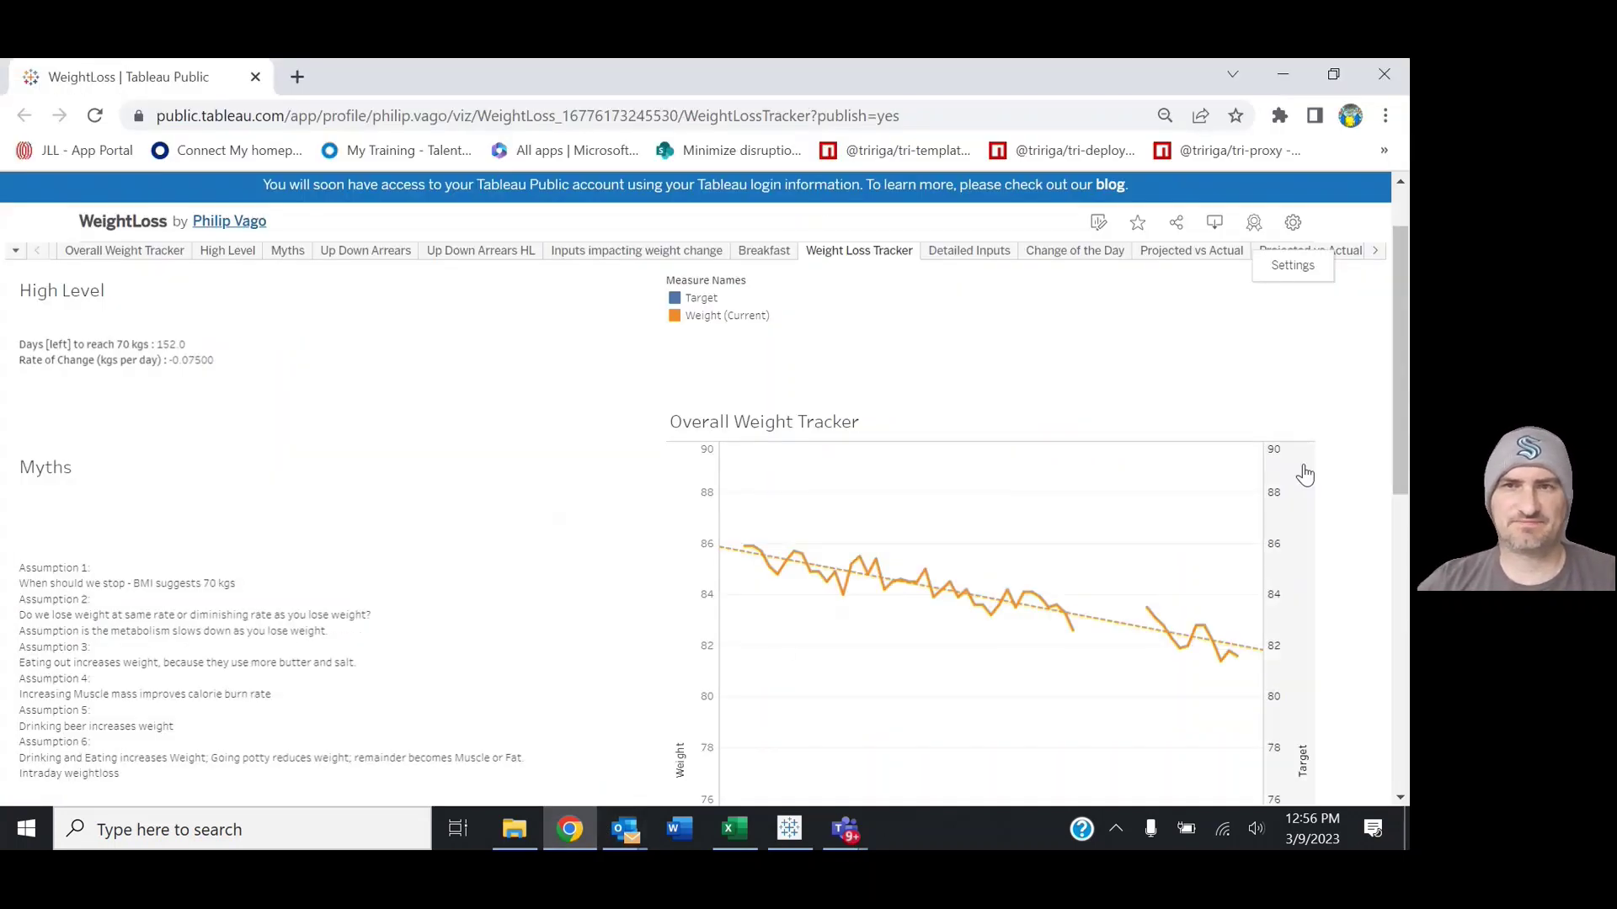
key("ctrl+minus")
key("ctrl+minus")
key("ctrl+minus")
key("ctrl+minus")
key("ctrl+minus")
key("ctrl+minus")
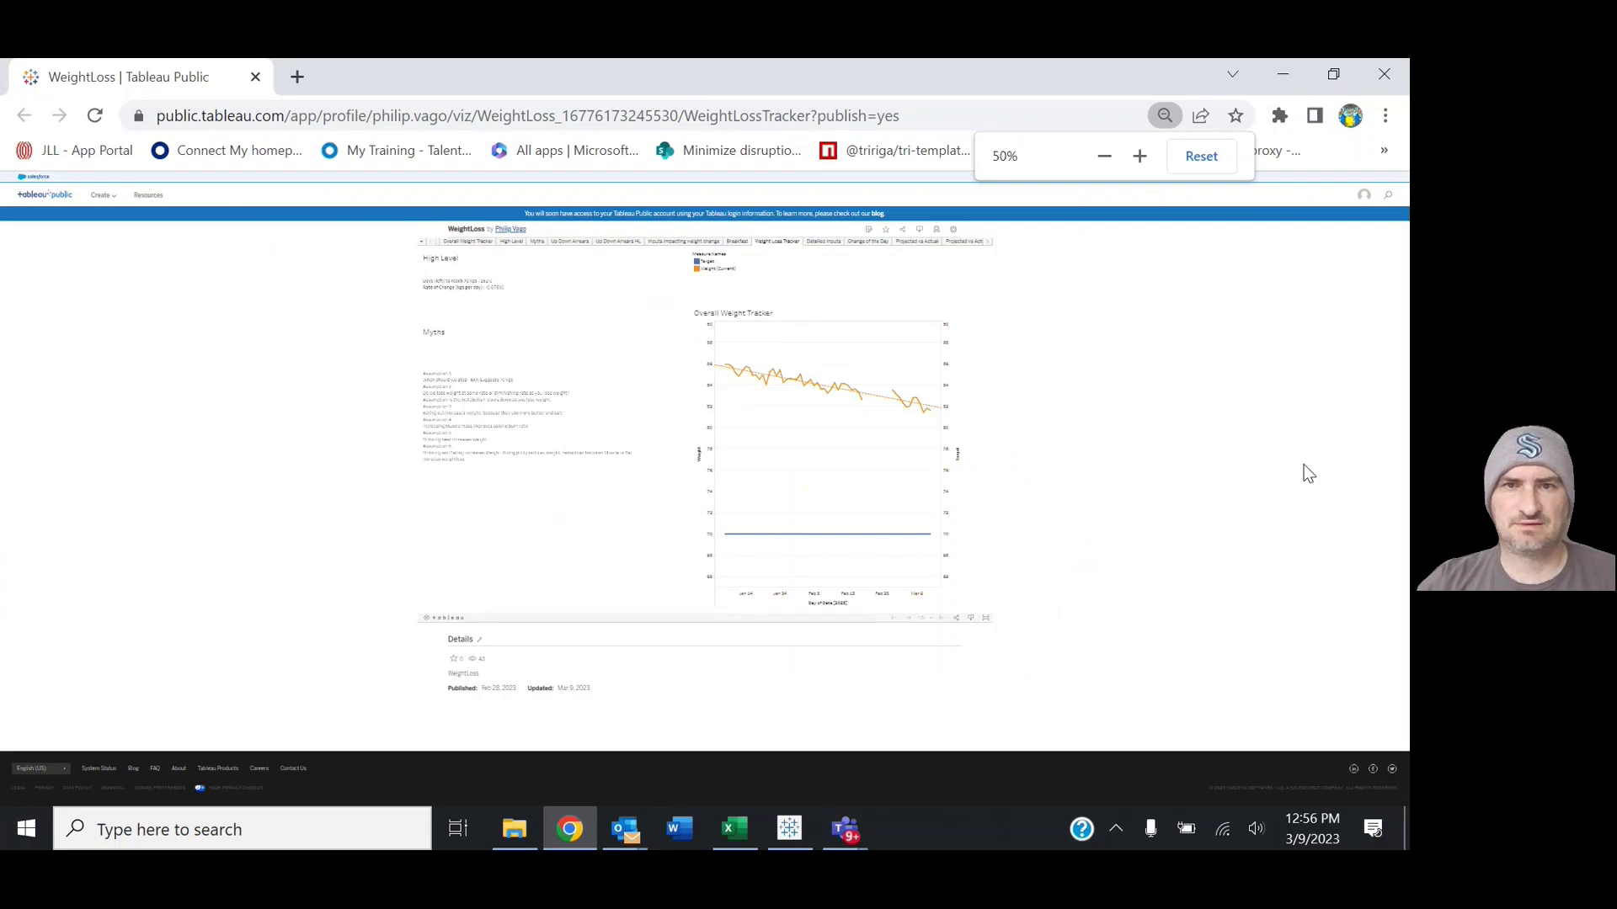
key("ctrl+plus")
key("ctrl+plus")
key("ctrl+plus")
left_click_drag(1400, 421, 1404, 589)
key("ctrl+plus")
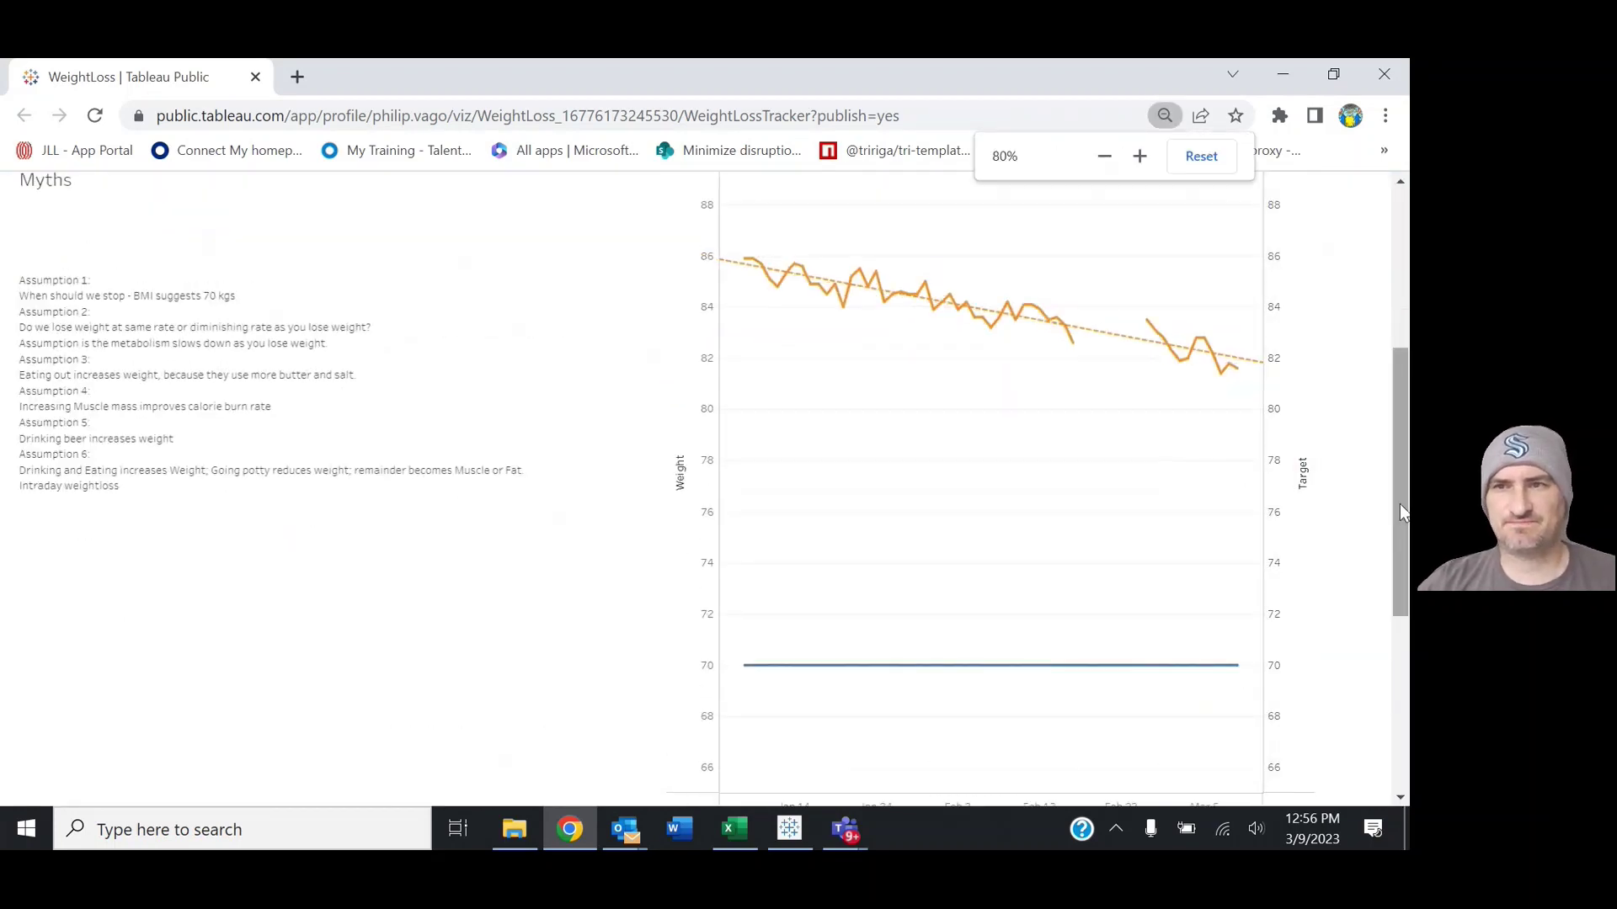
mouse_move(1223, 548)
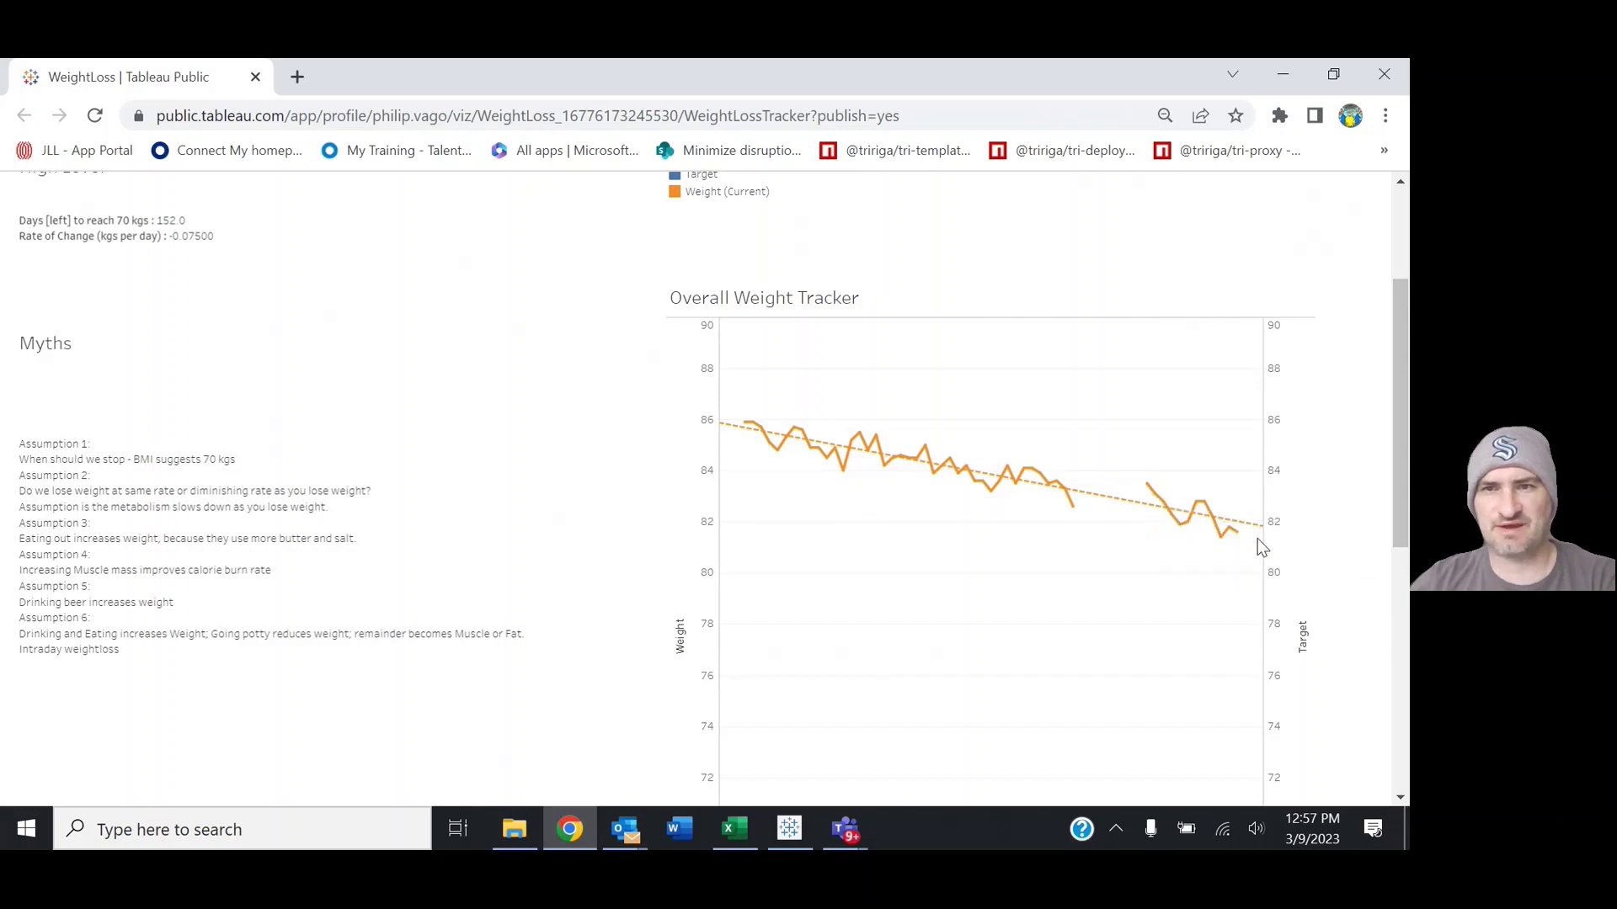
left_click_drag(1402, 510, 1404, 652)
scroll(1120, 372, "up", 6)
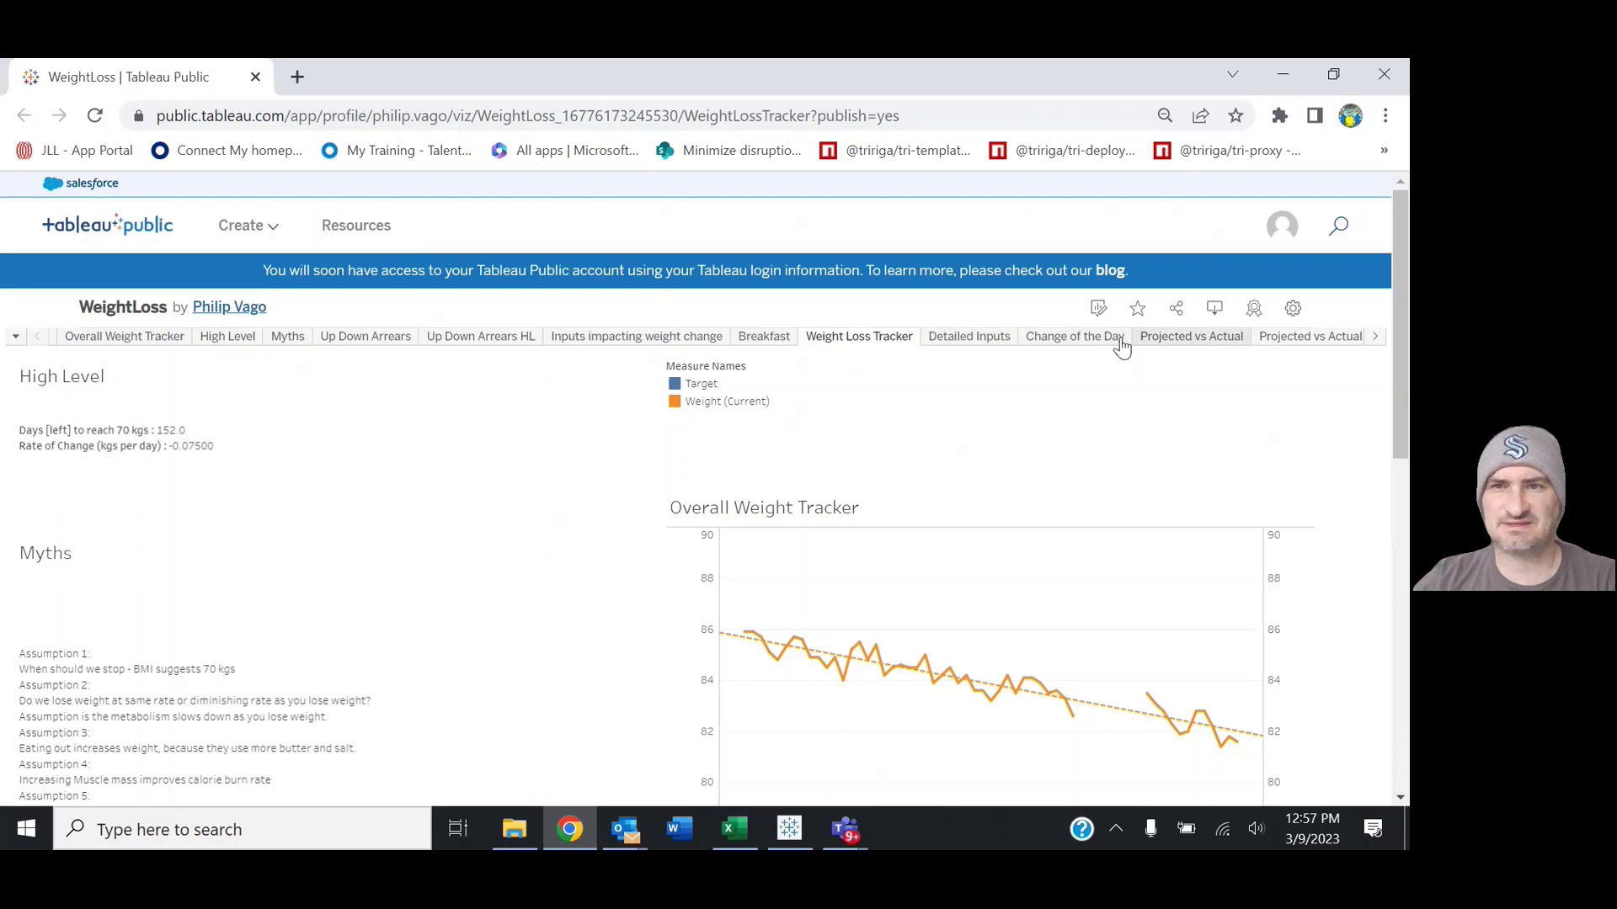
Open Dashboard 3 to view the Projected vs Actual, In-Out and Change of the Day charts
left_click(1378, 337)
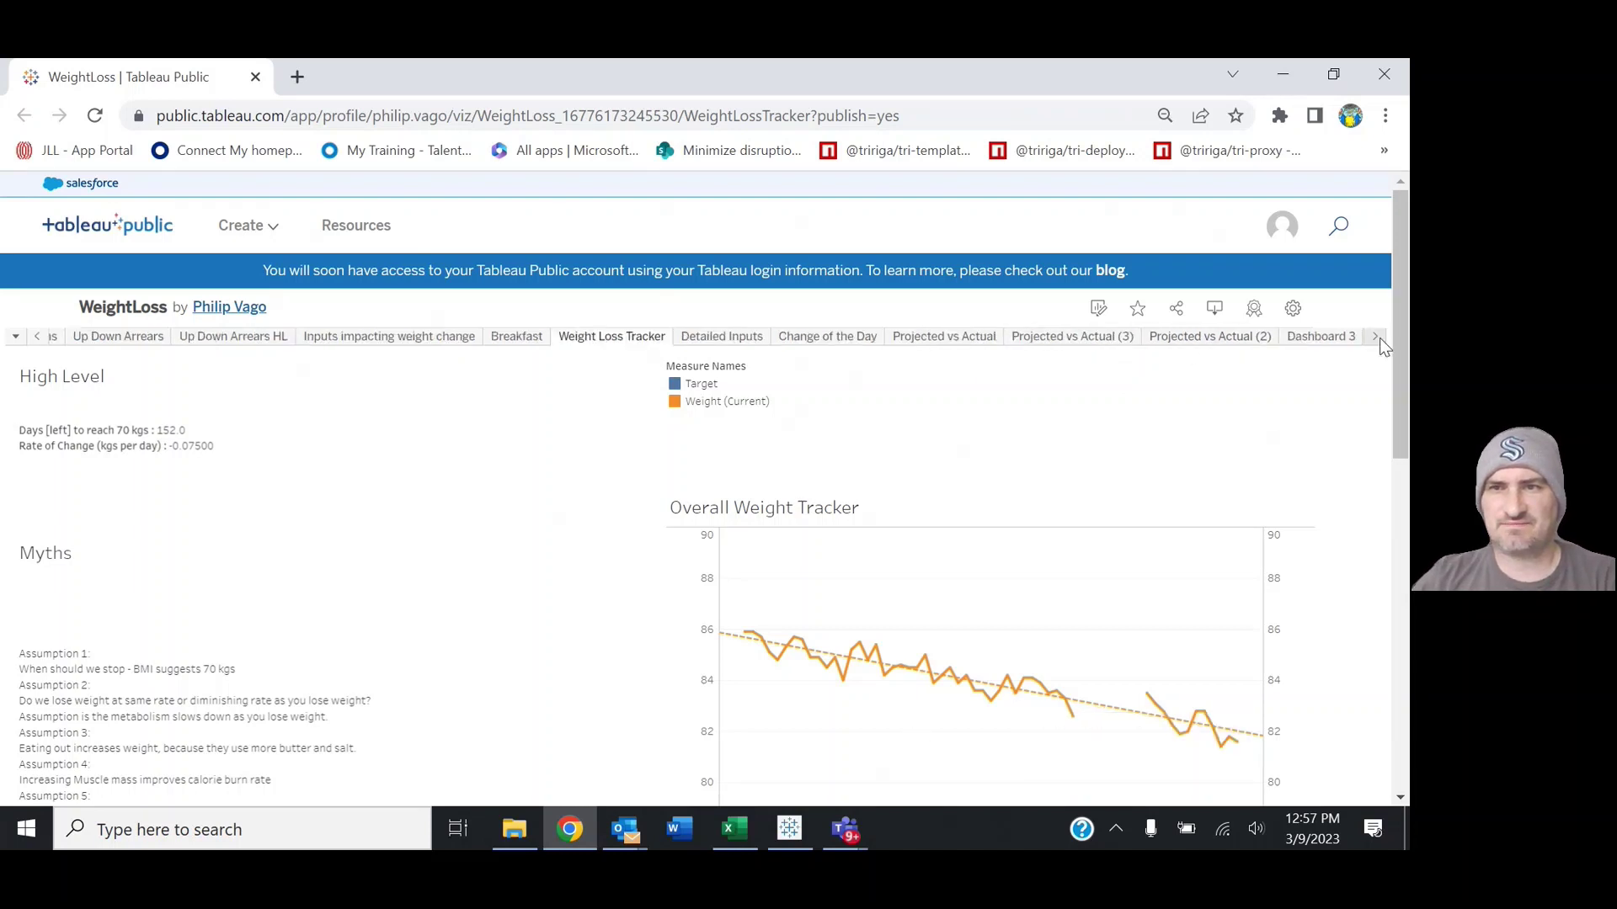
left_click(1303, 340)
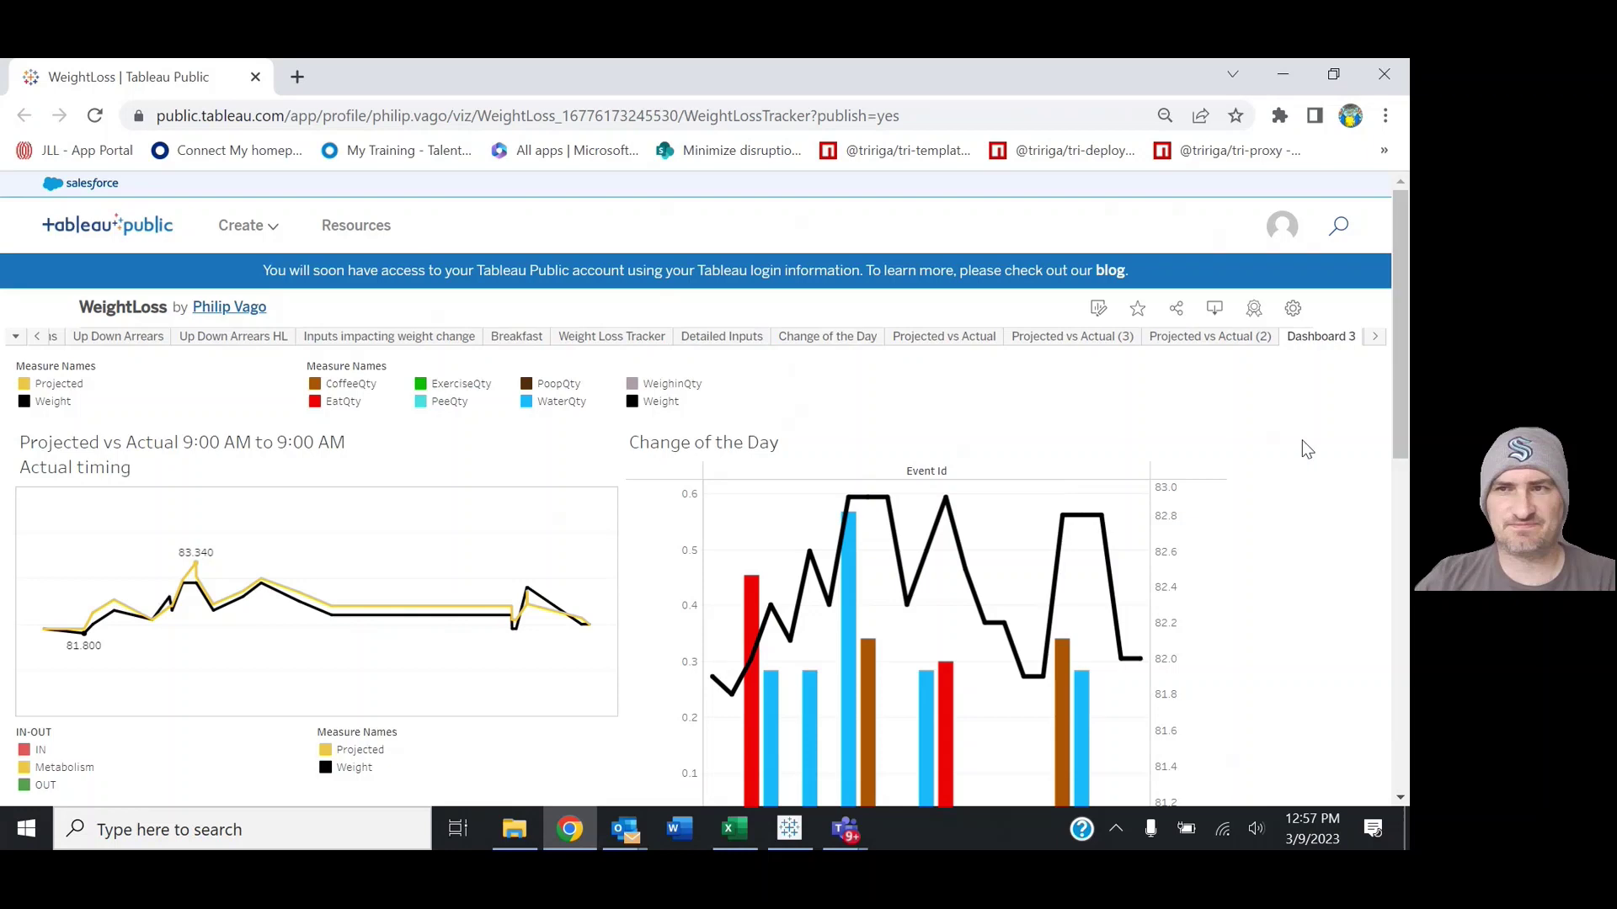
left_click_drag(1400, 404, 1400, 530)
scroll(705, 489, "up", 3)
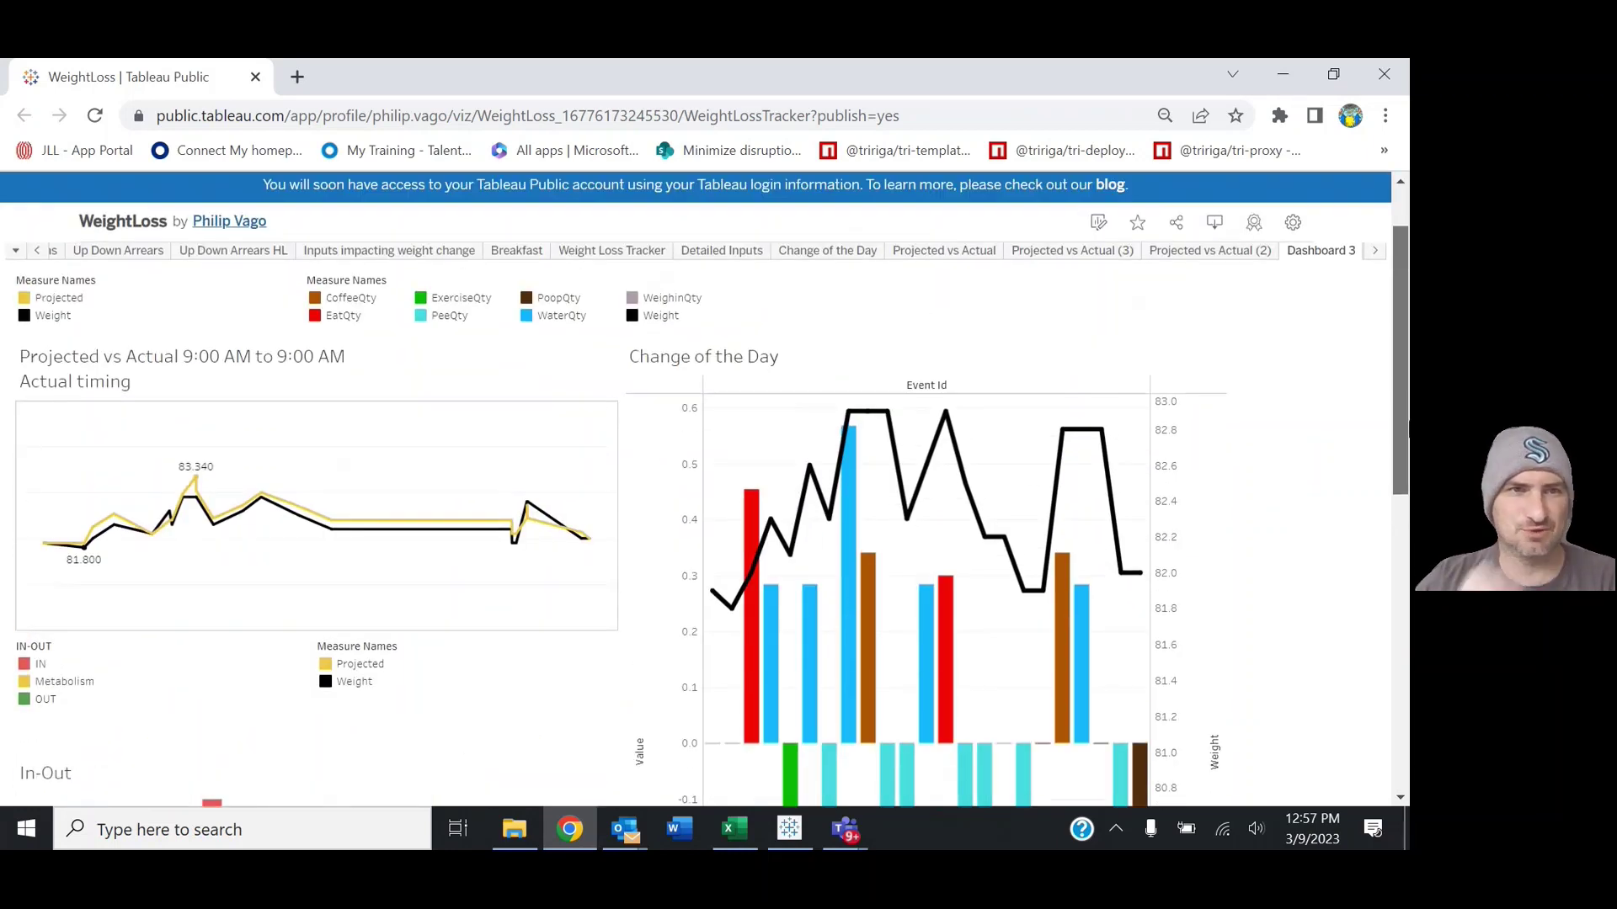
scroll(589, 523, "down", 2)
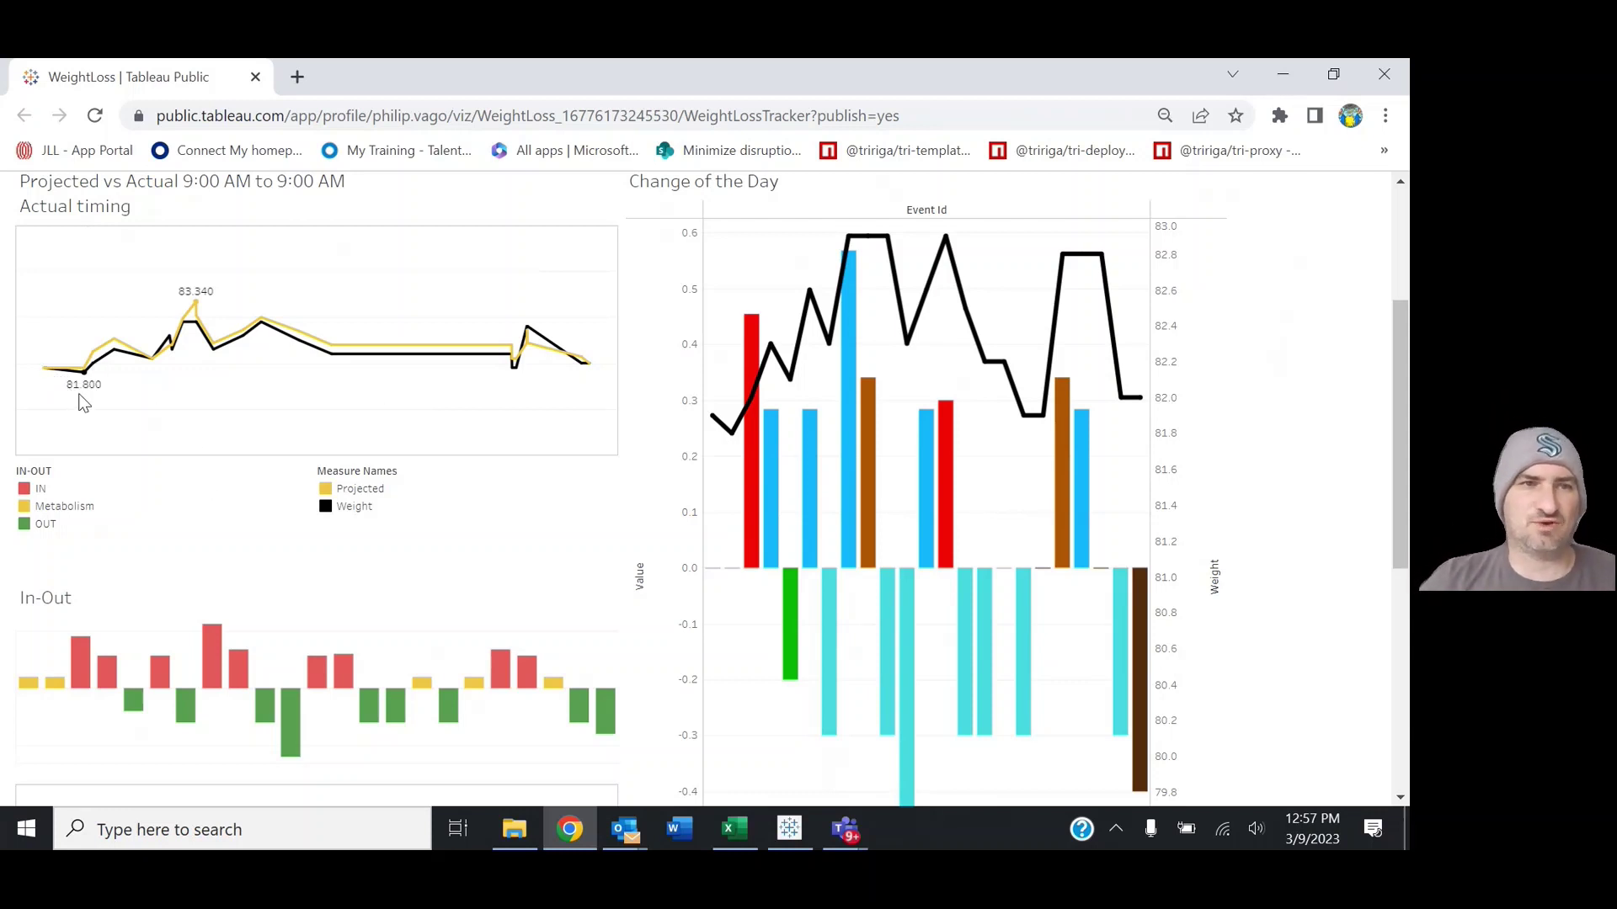
mouse_move(81, 380)
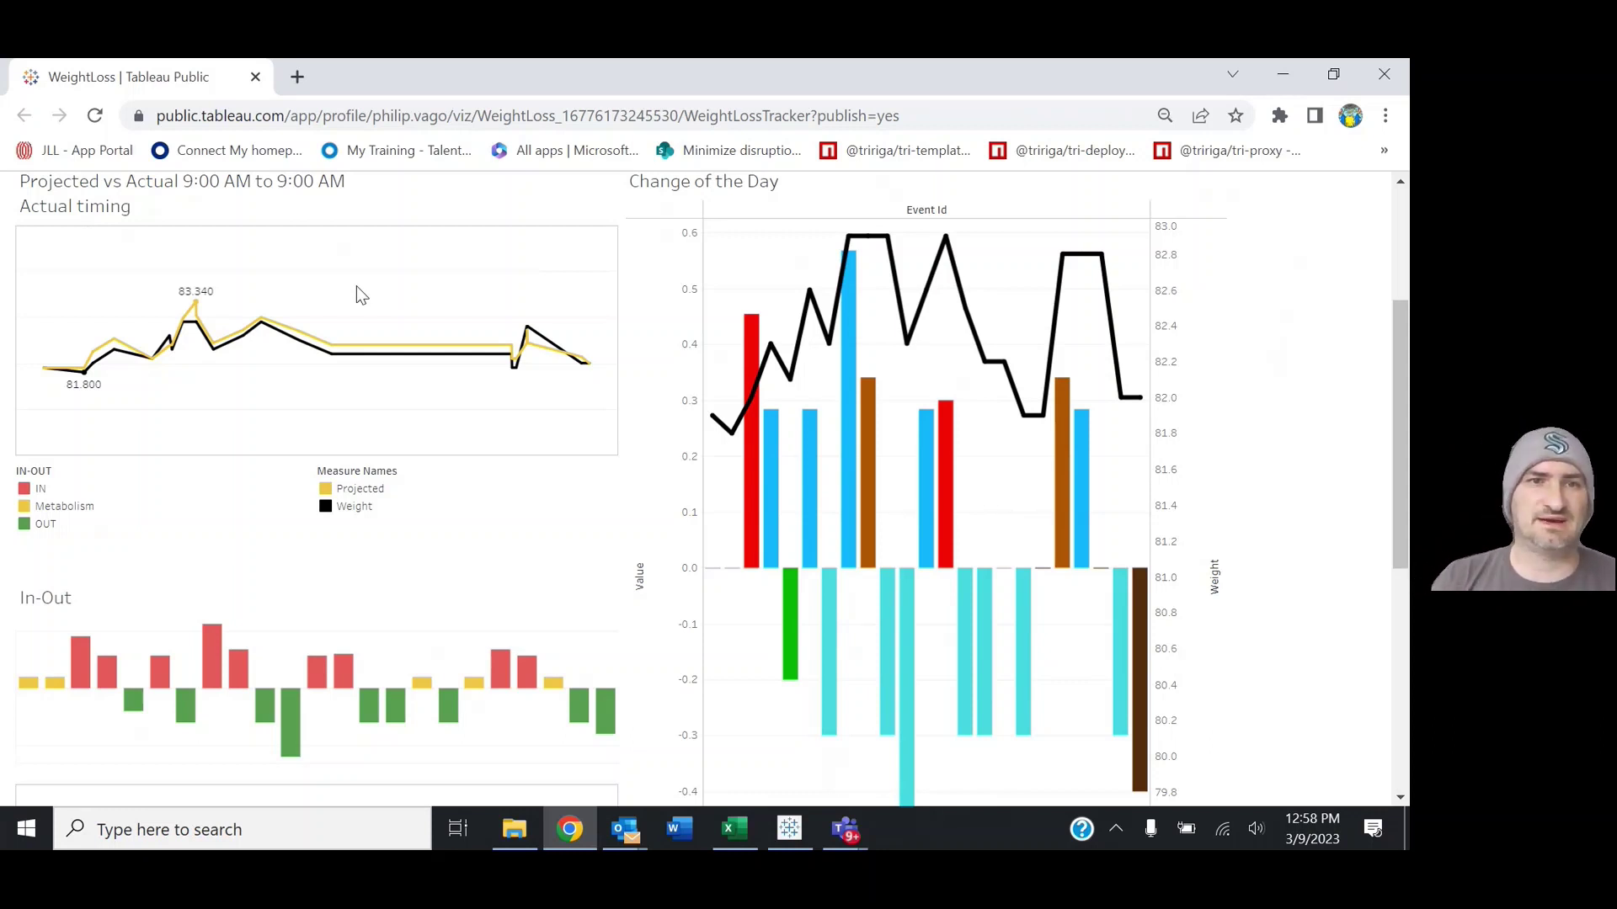
mouse_move(329, 346)
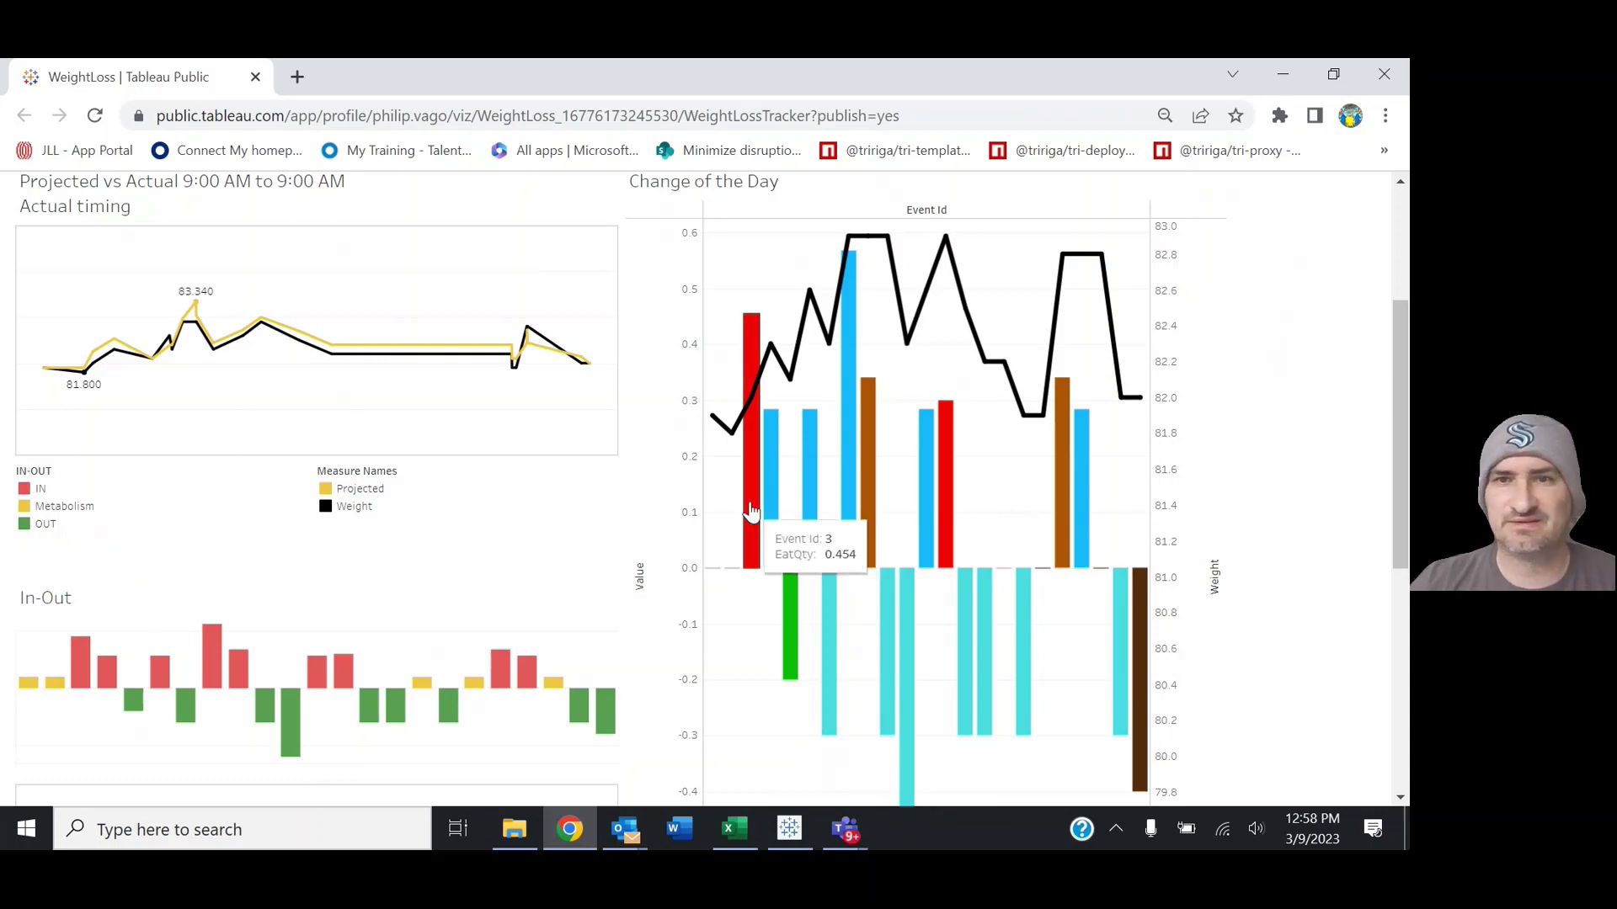
scroll(1381, 466, "up", 2)
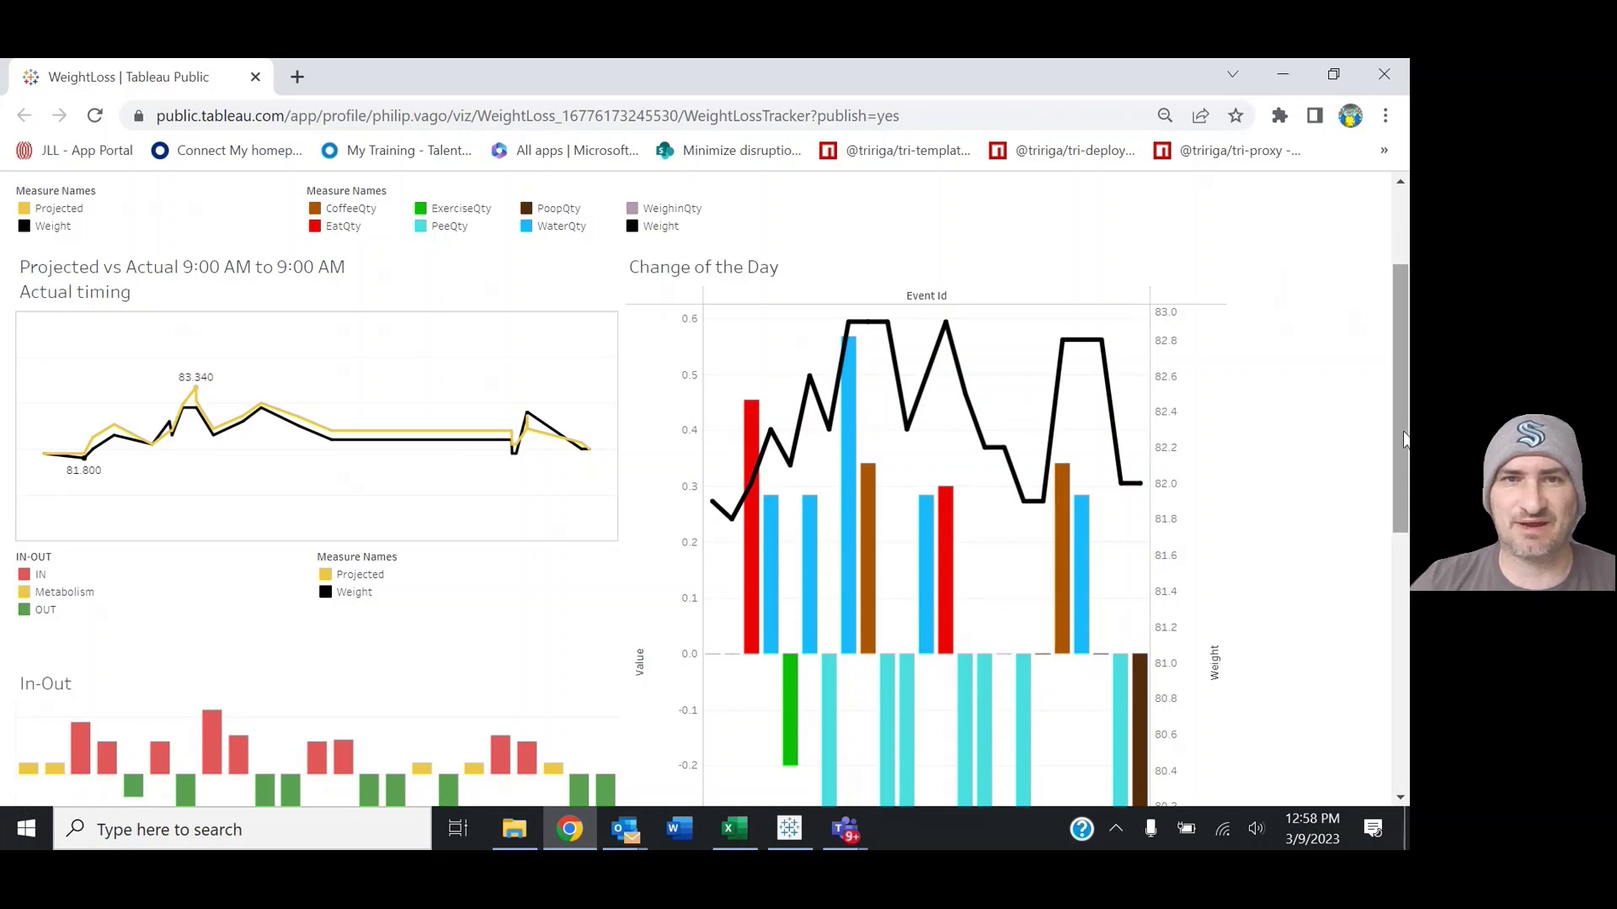
scroll(1404, 438, "up", 2)
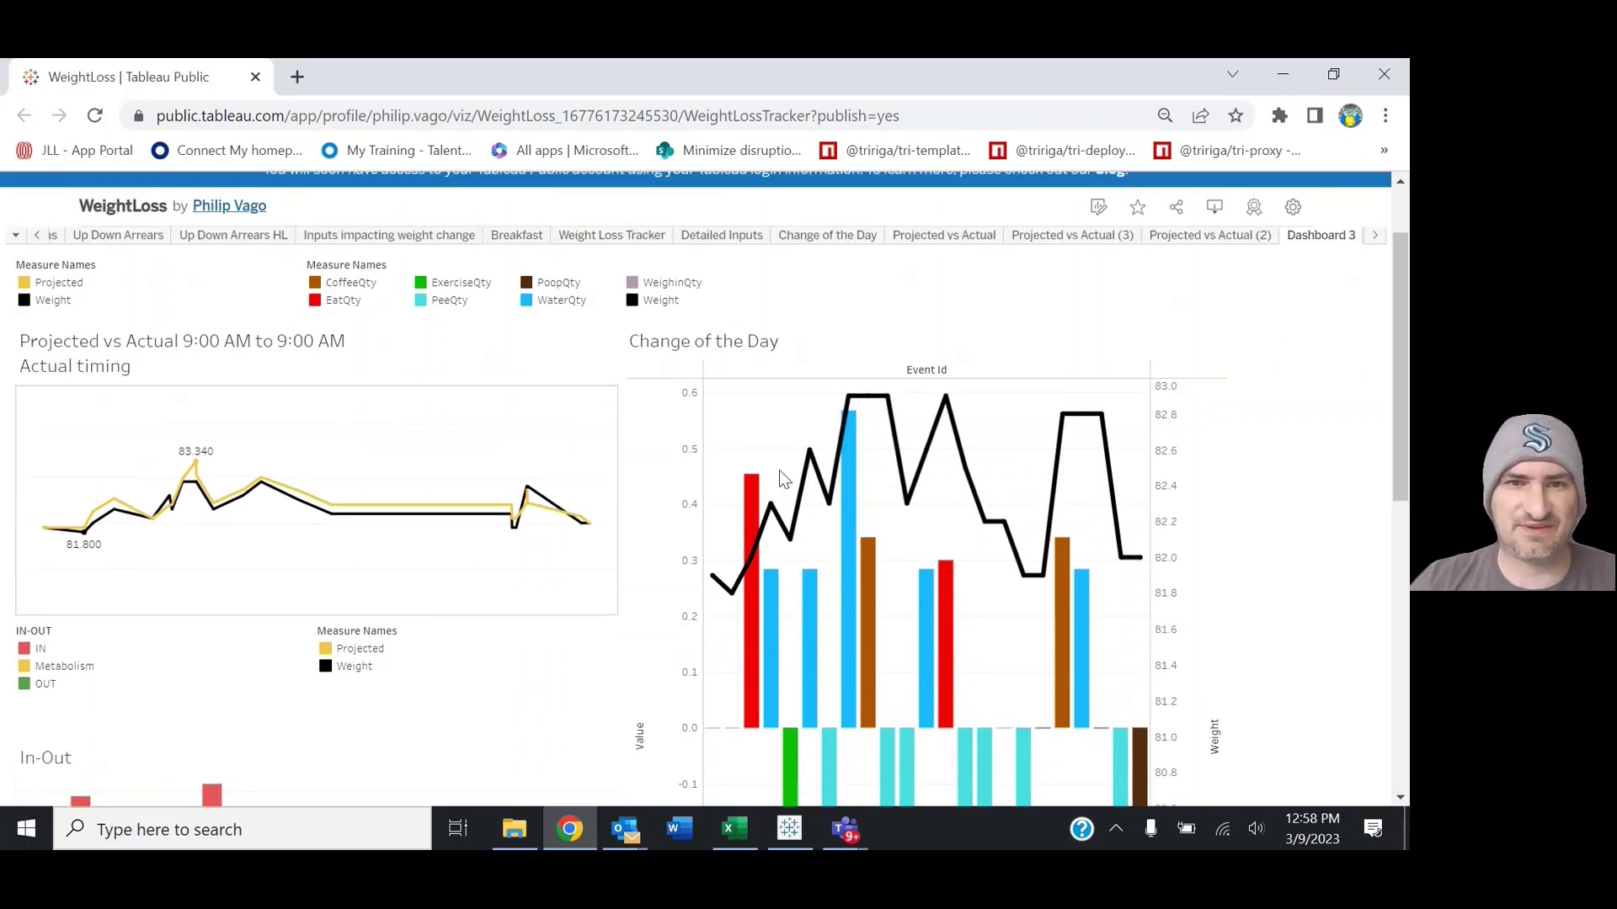
mouse_move(767, 620)
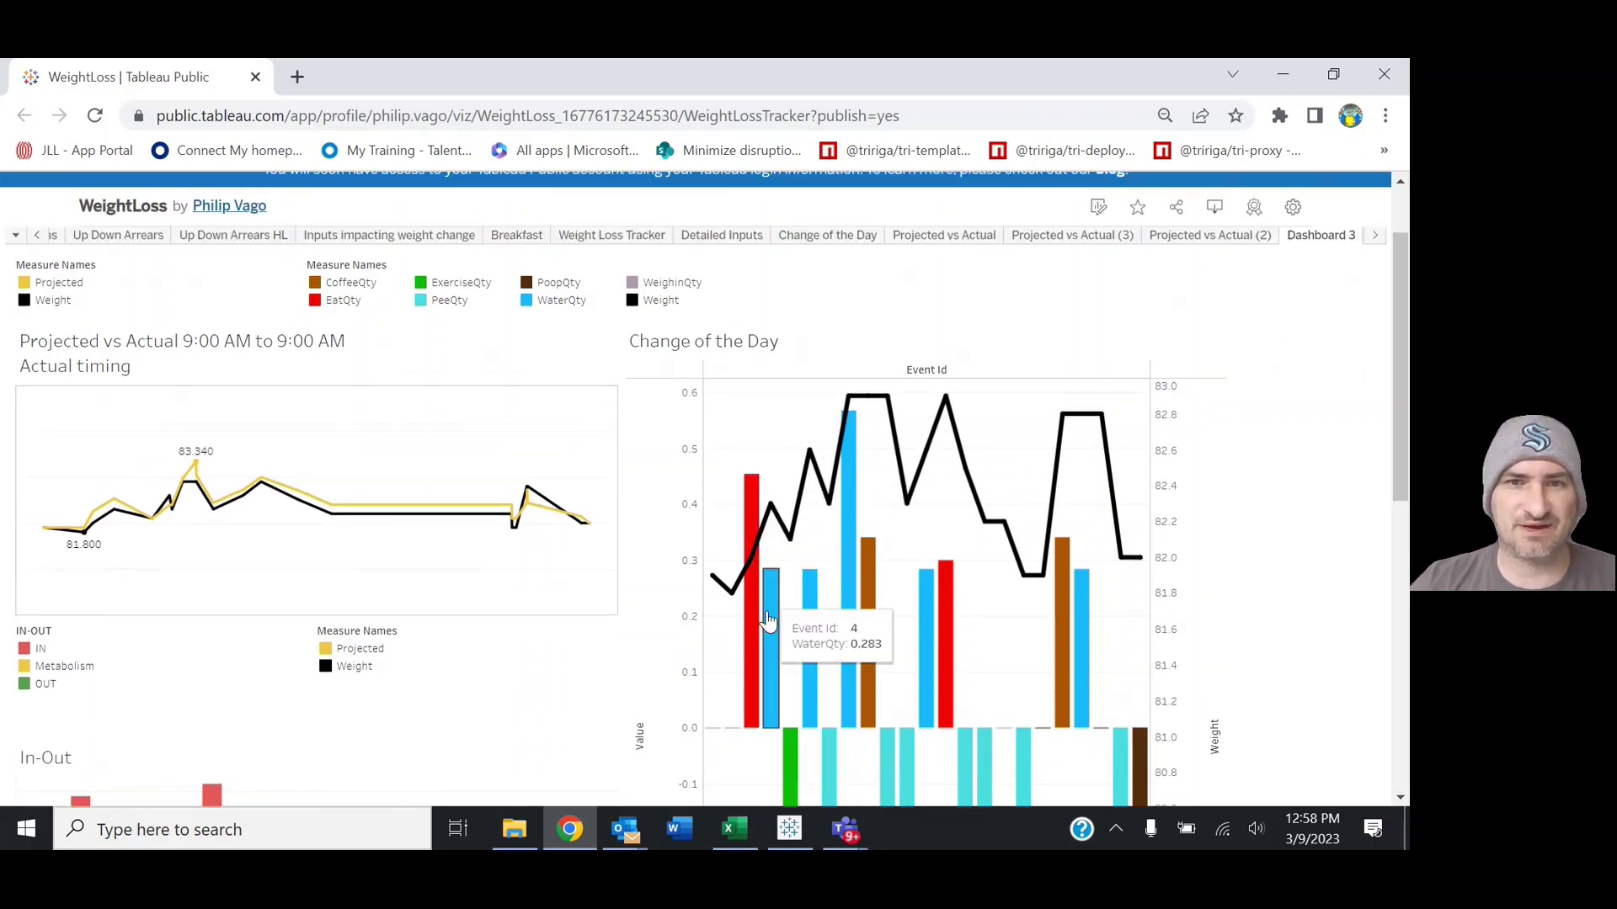
mouse_move(766, 572)
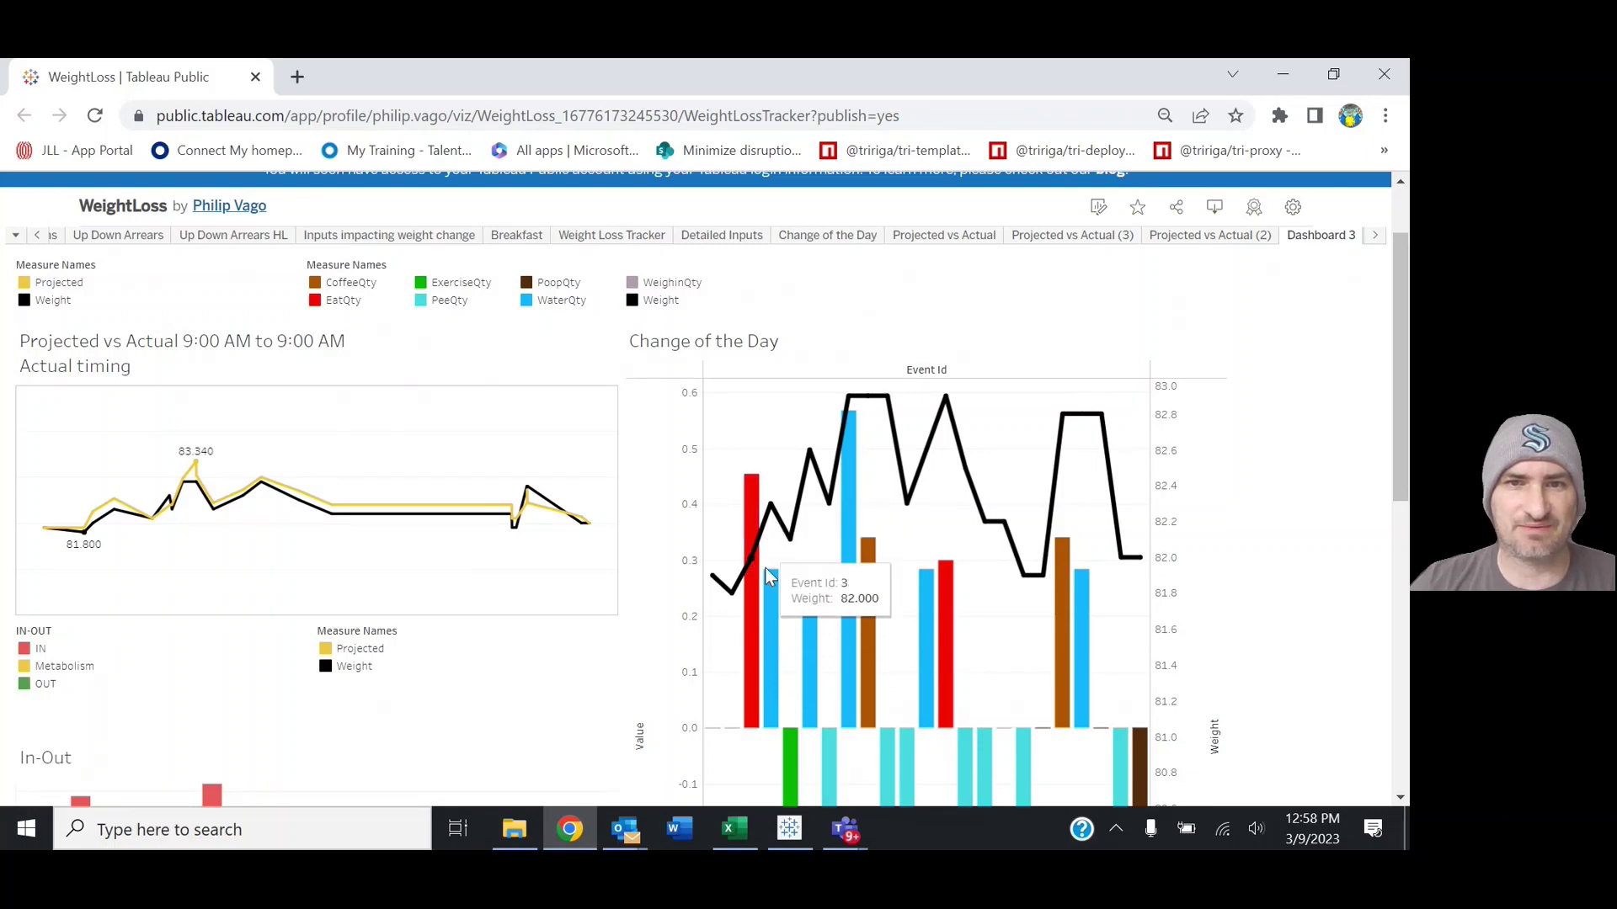
mouse_move(775, 535)
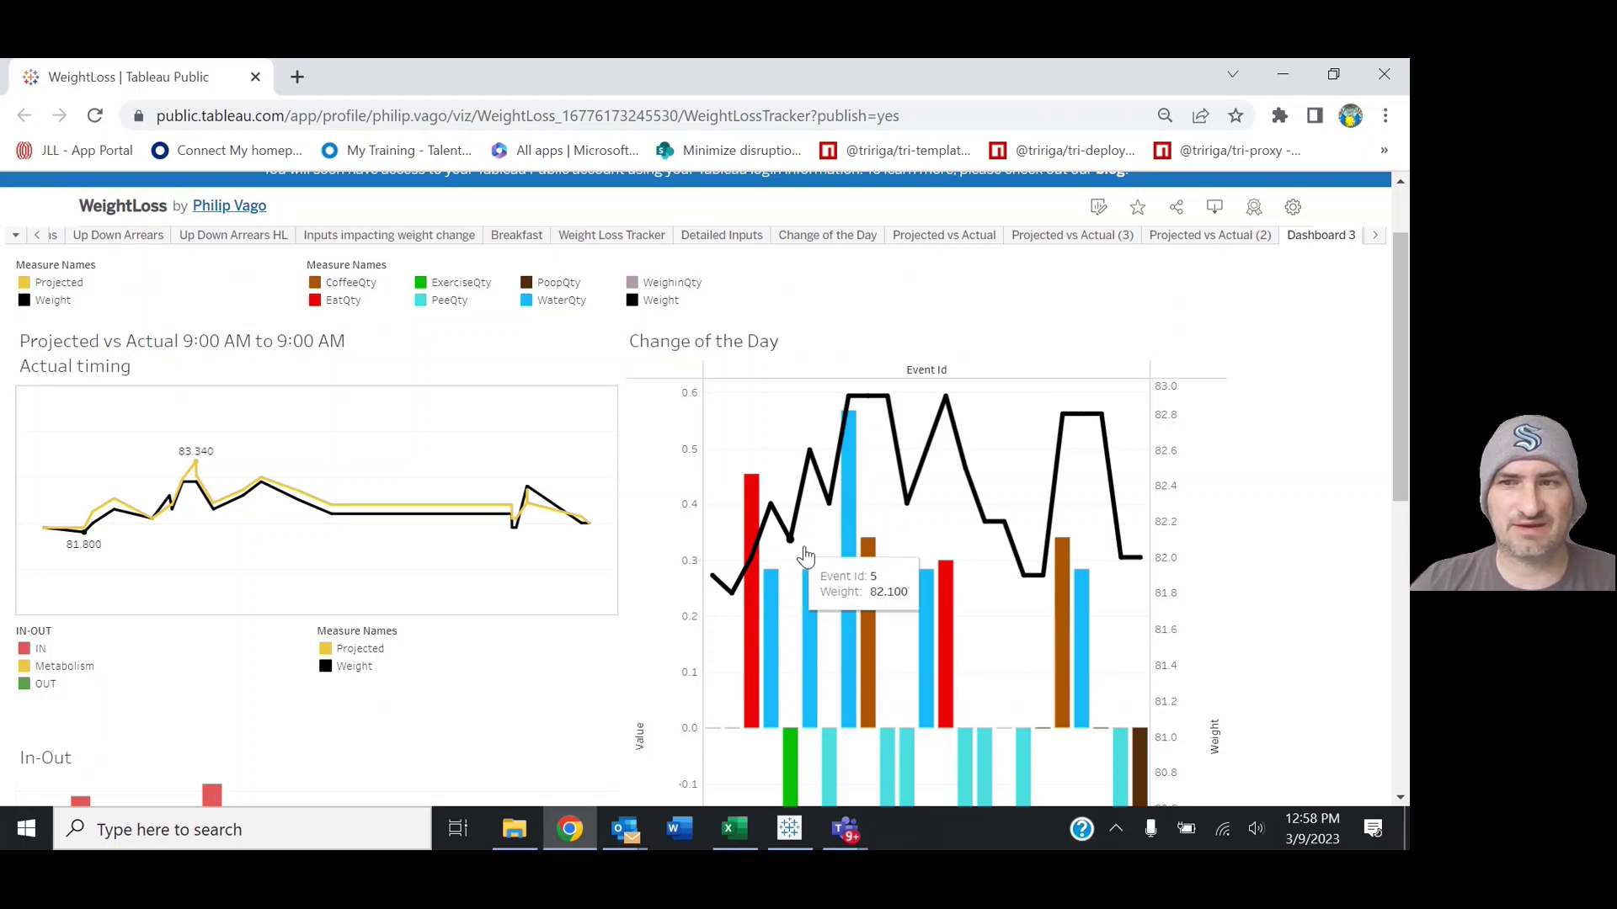
scroll(1399, 501, "down", 1)
scroll(1102, 513, "up", 1)
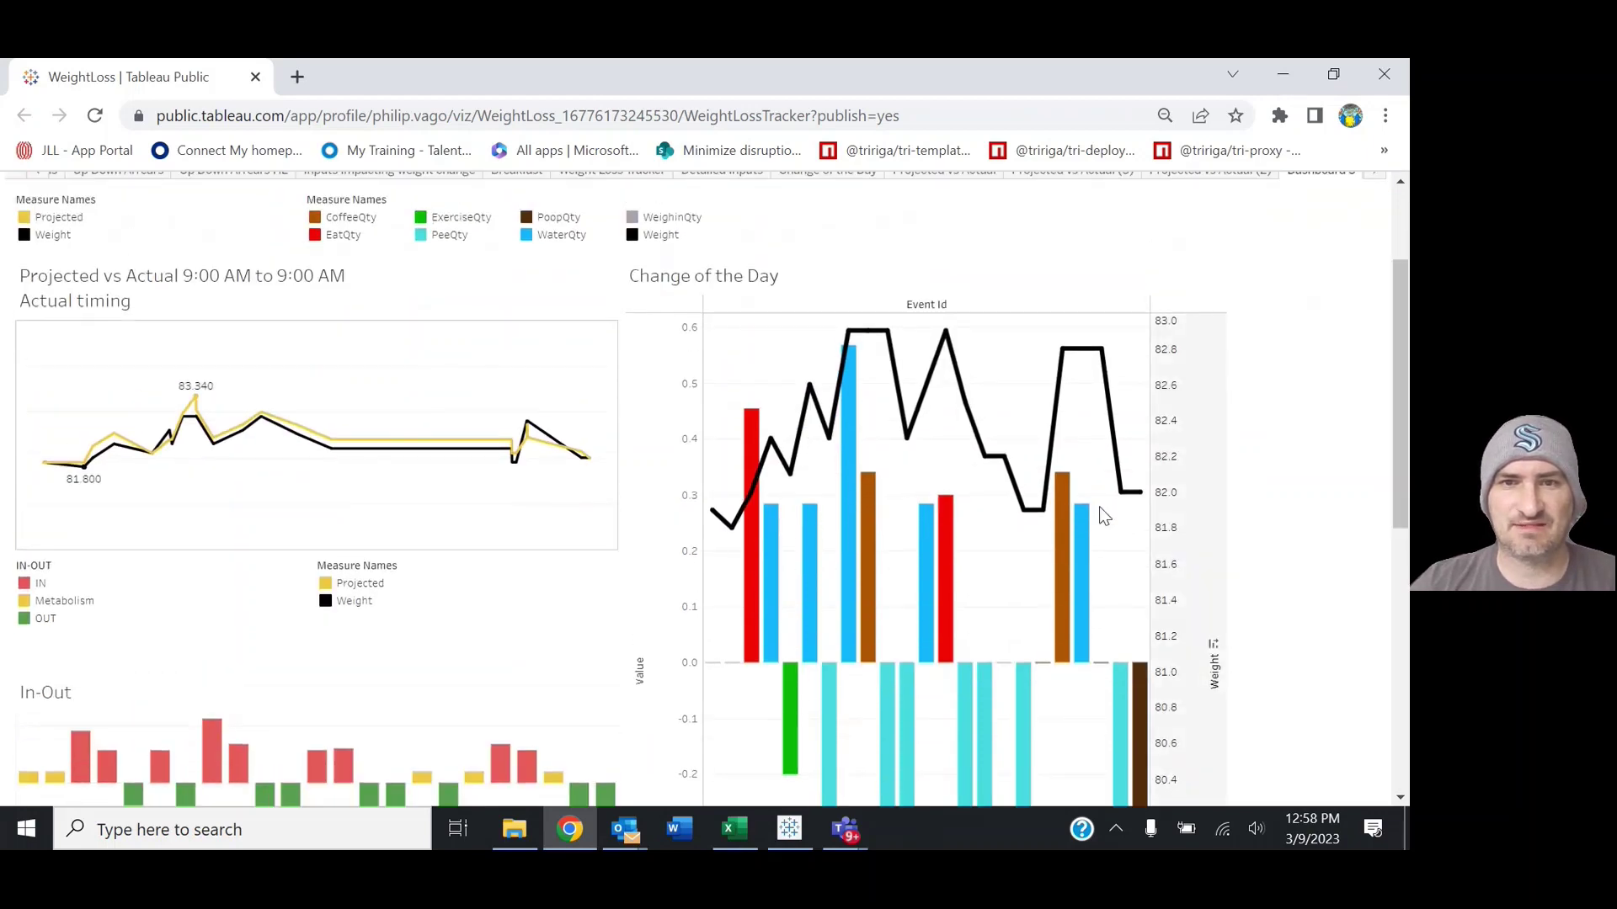
mouse_move(810, 427)
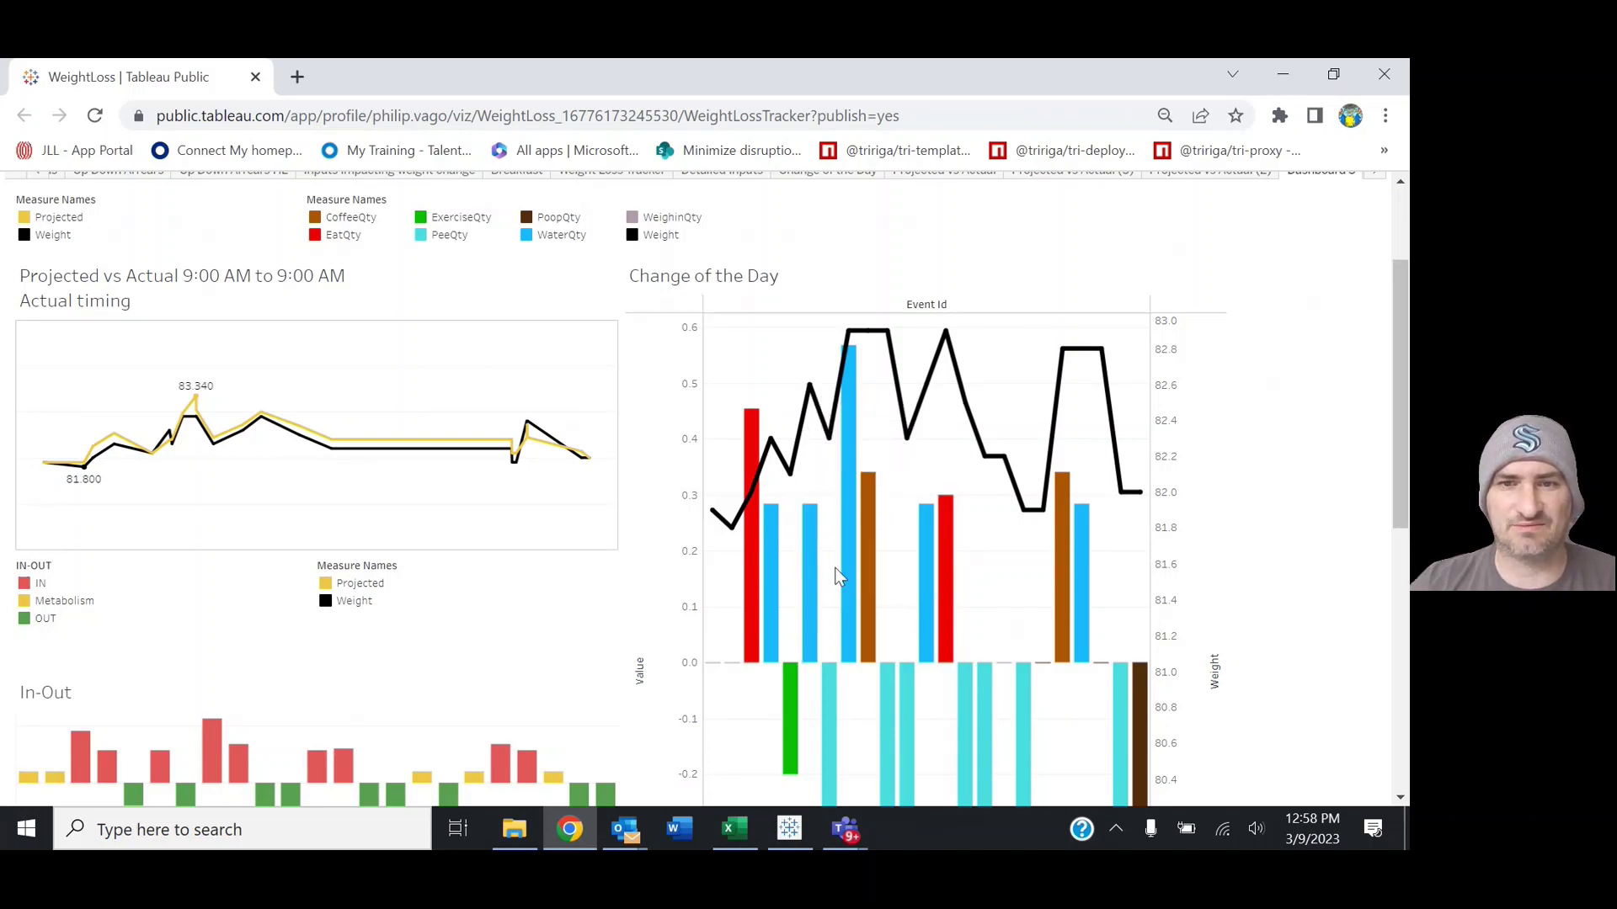
mouse_move(840, 564)
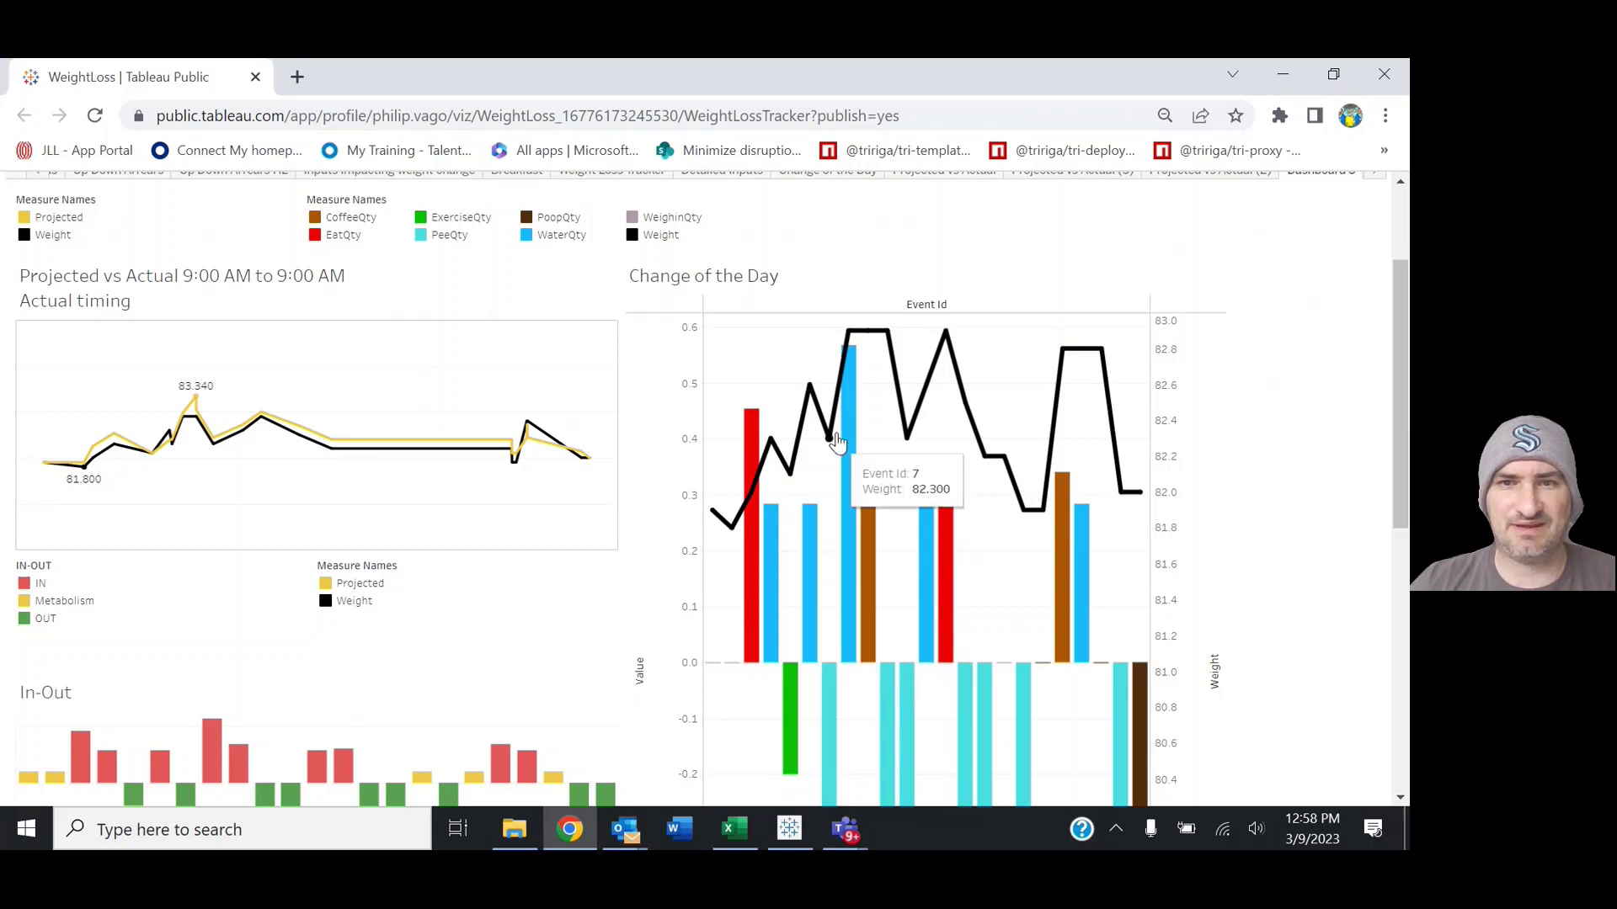
mouse_move(851, 341)
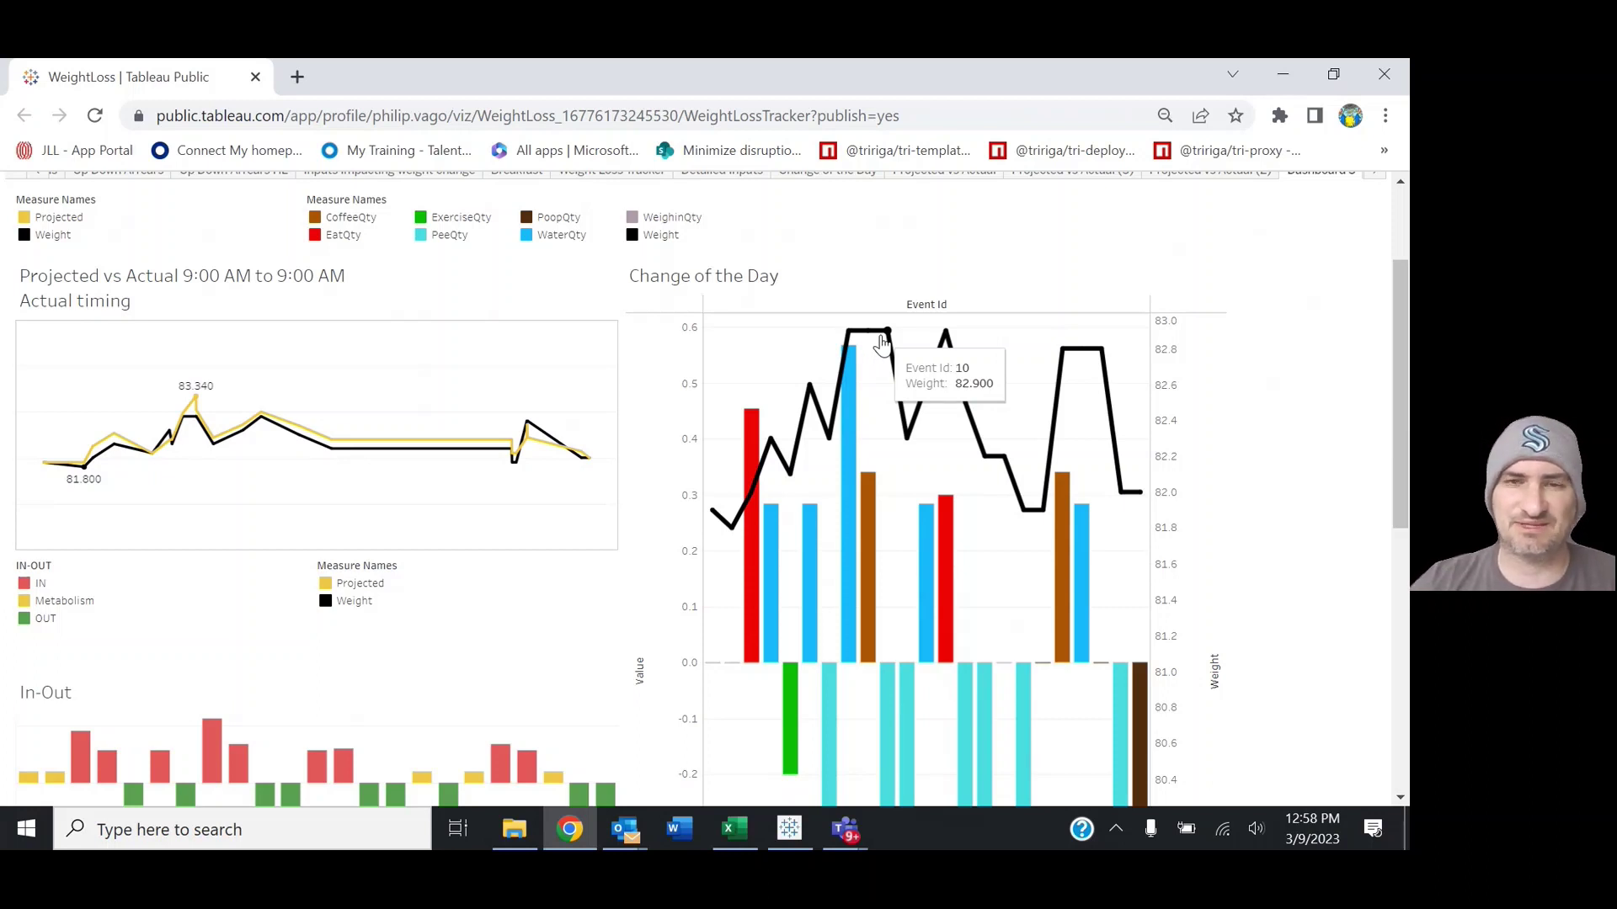
scroll(1038, 337, "down", 1)
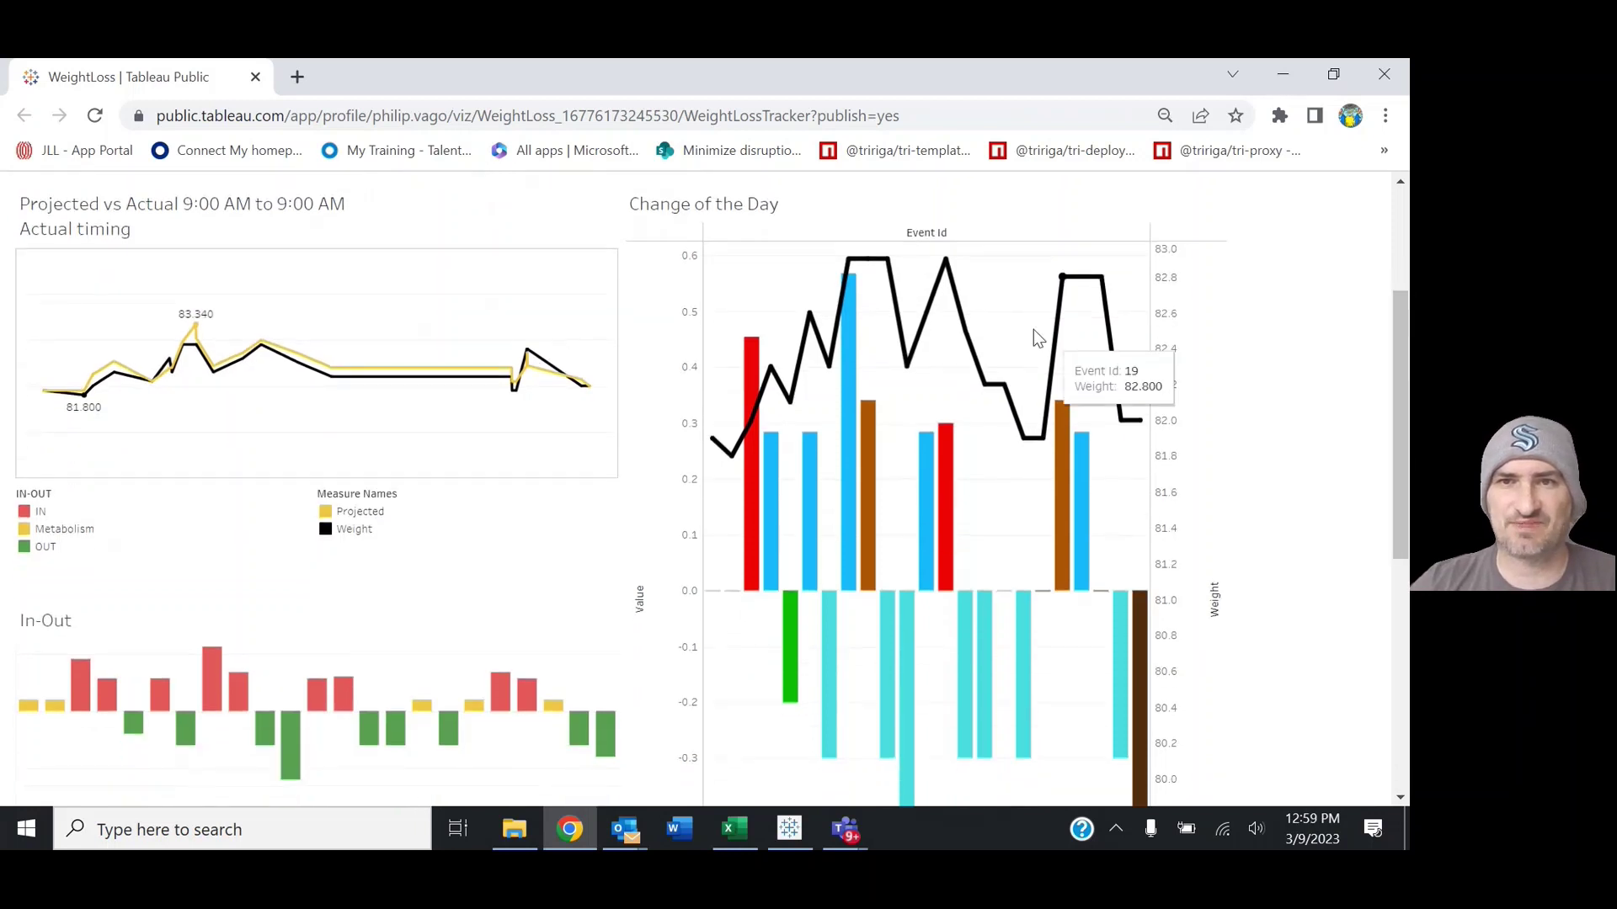
mouse_move(892, 272)
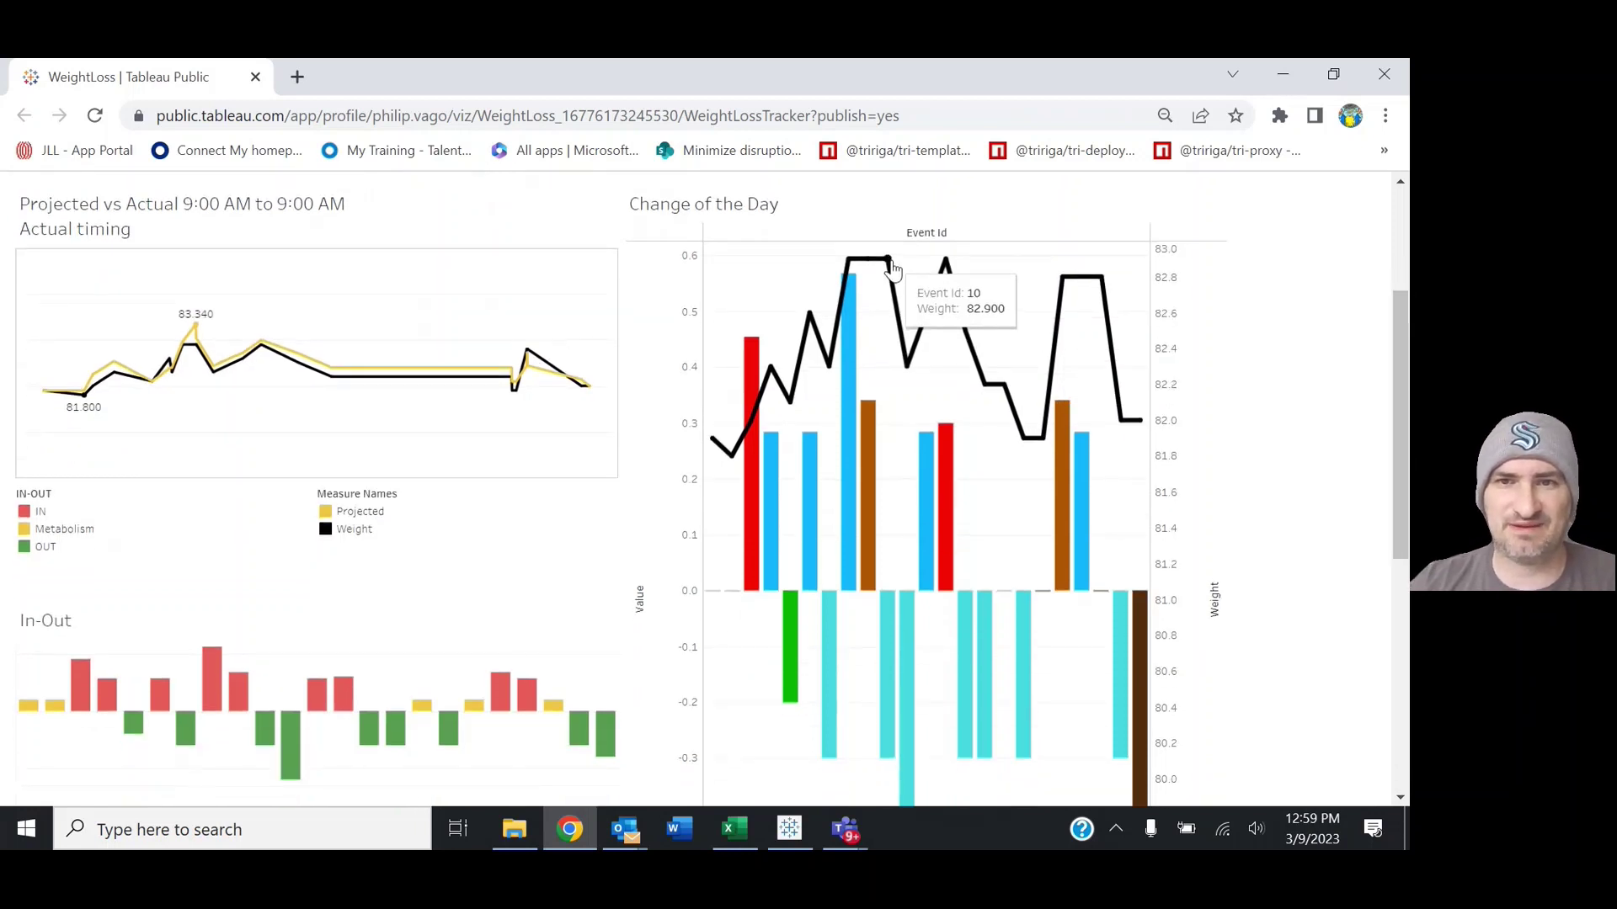
mouse_move(908, 371)
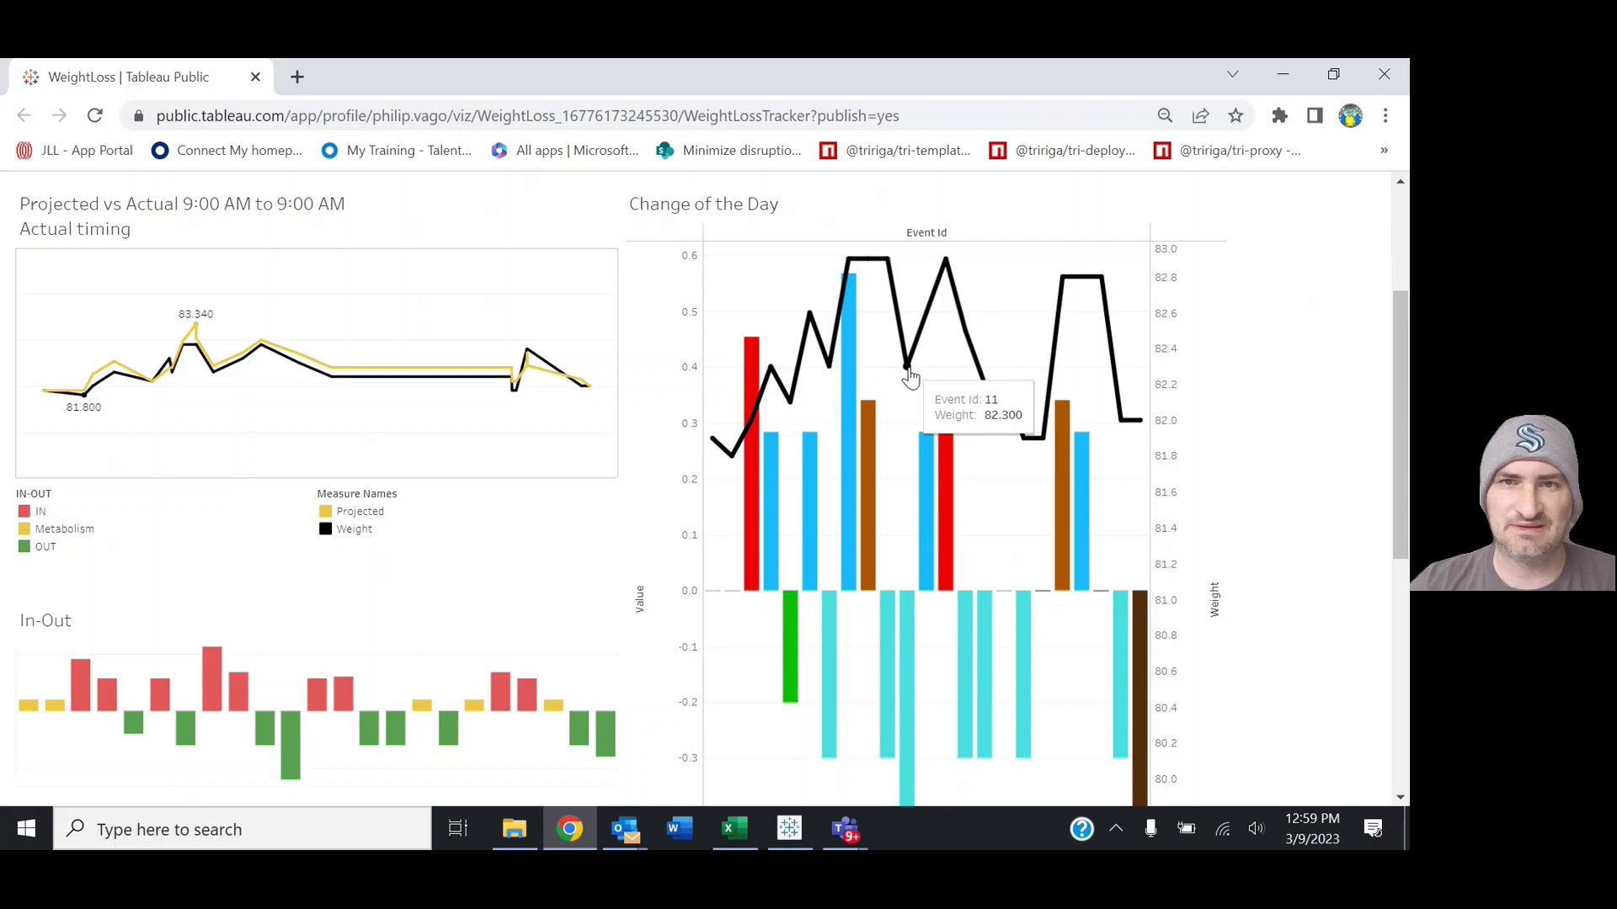
mouse_move(949, 266)
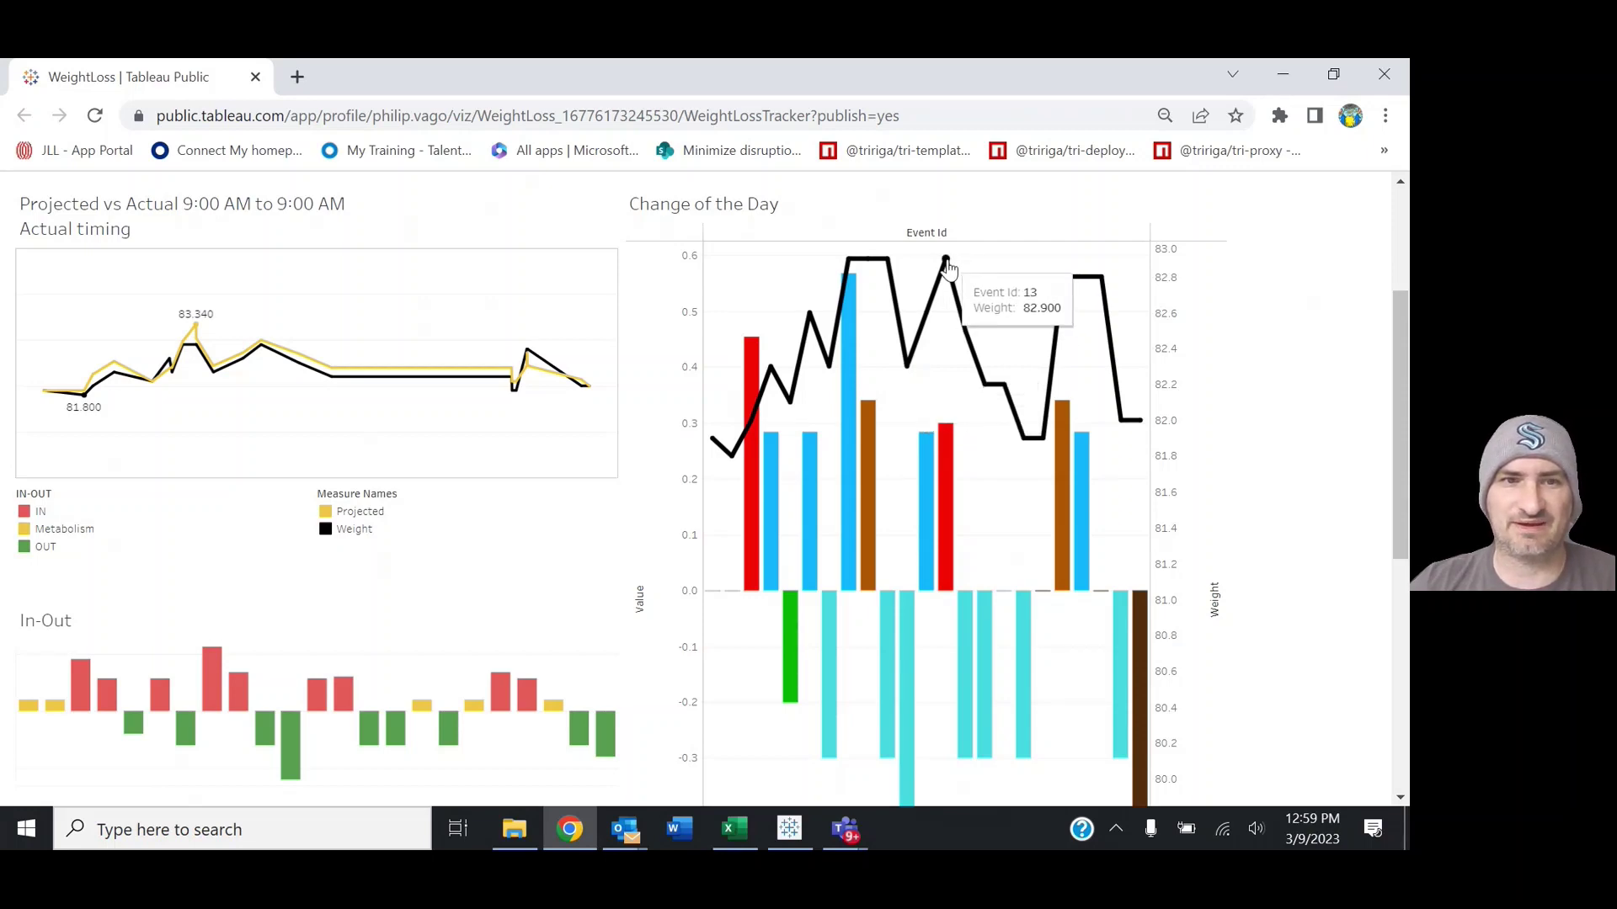
scroll(1400, 379, "up", 2)
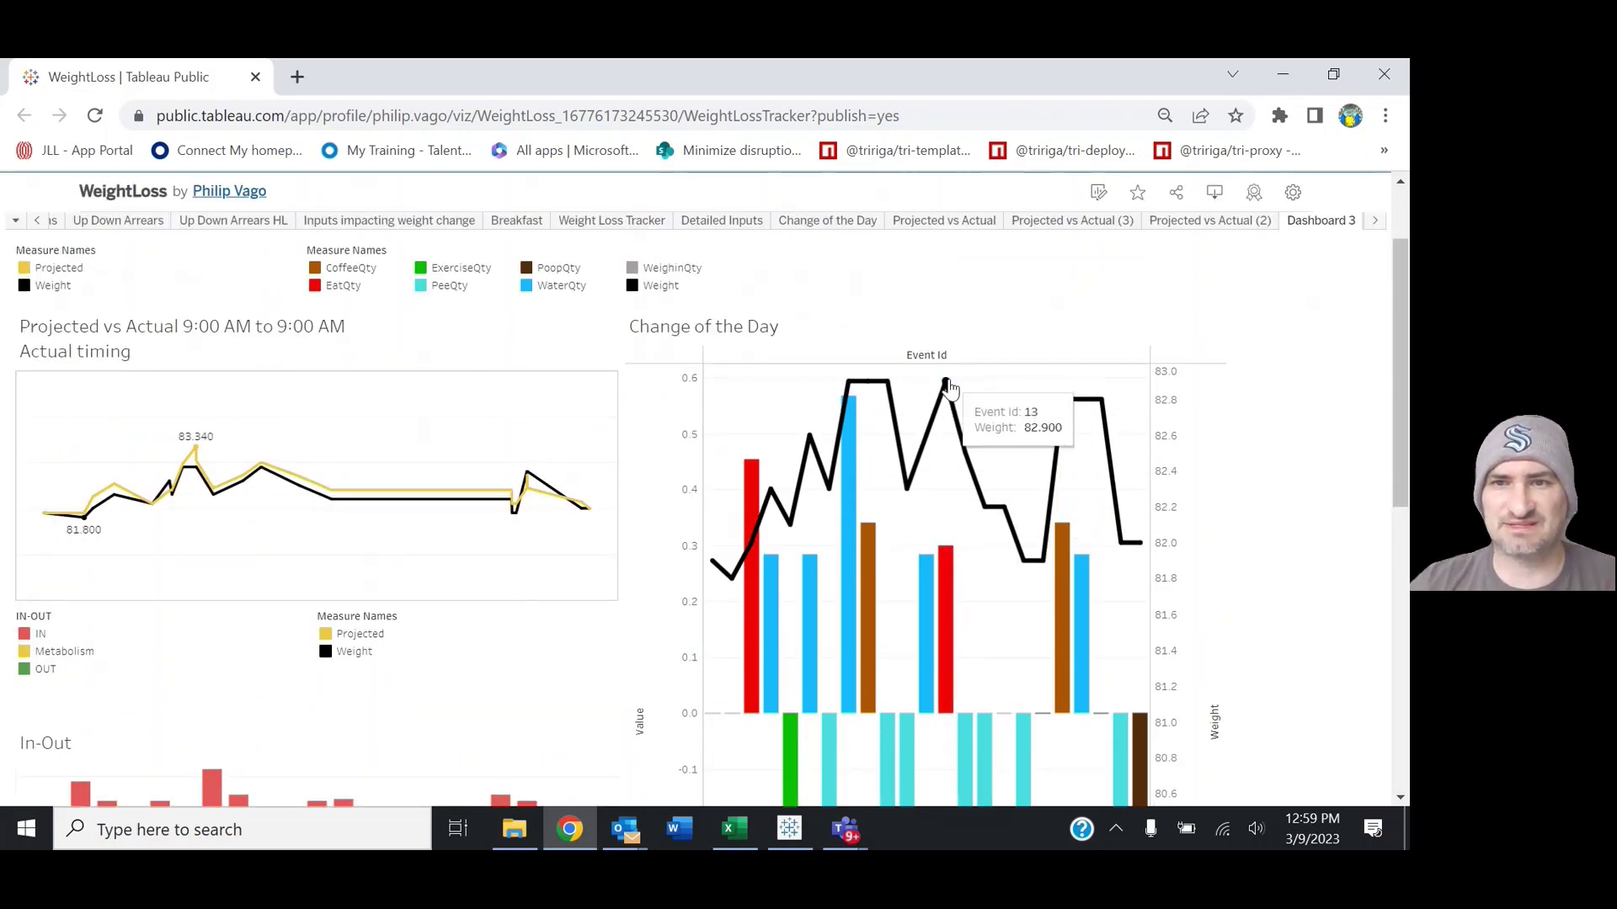
scroll(1241, 462, "down", 1)
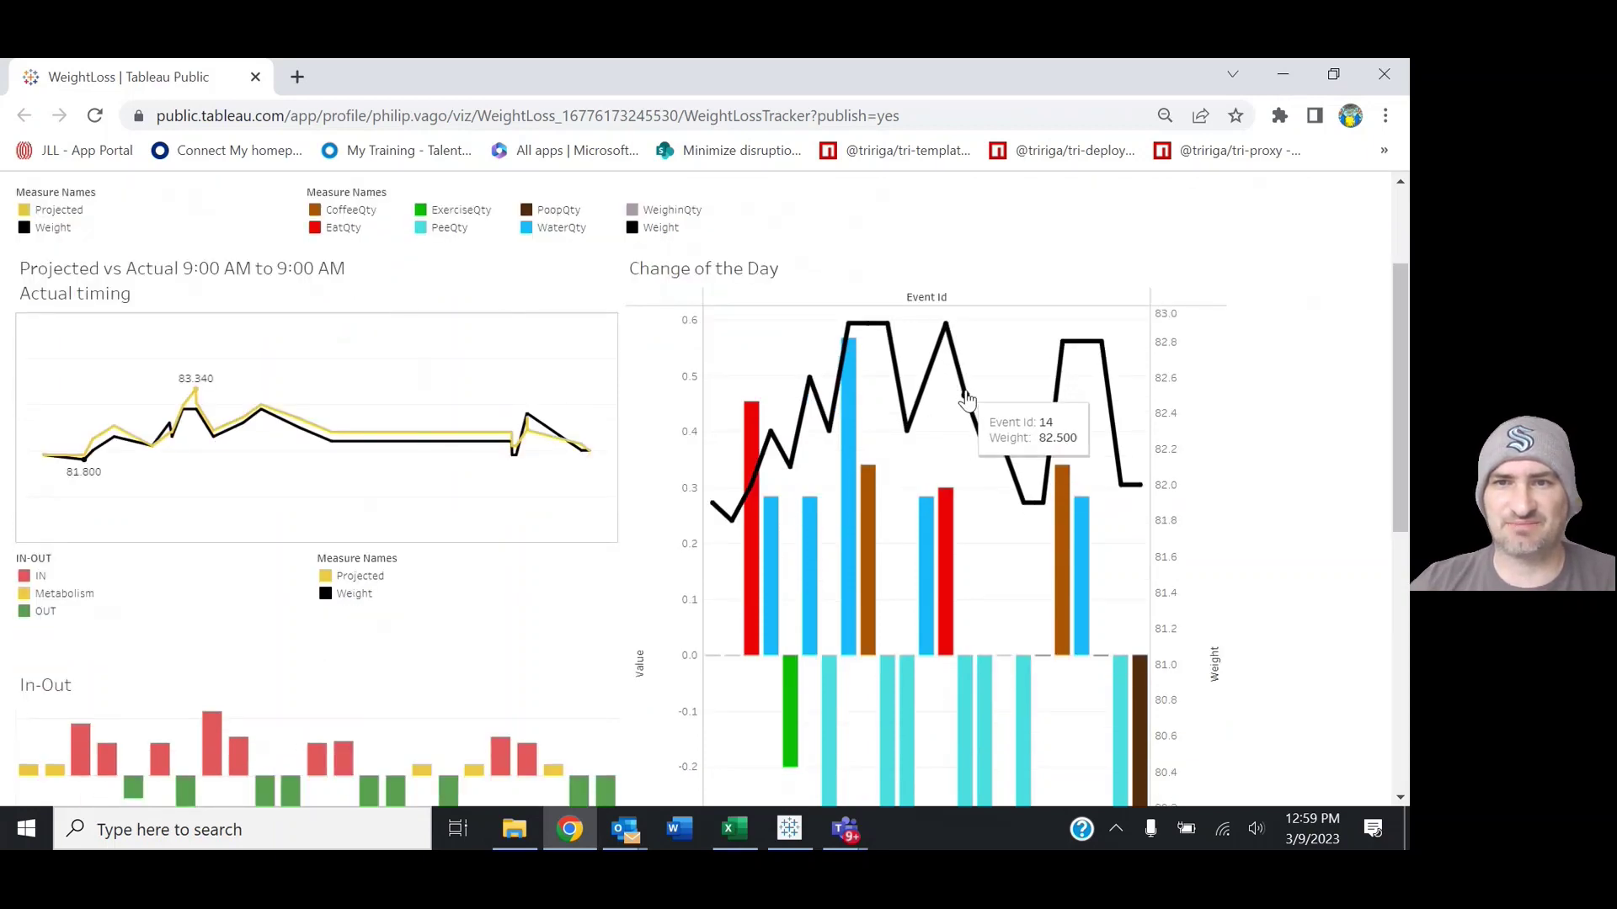
mouse_move(991, 454)
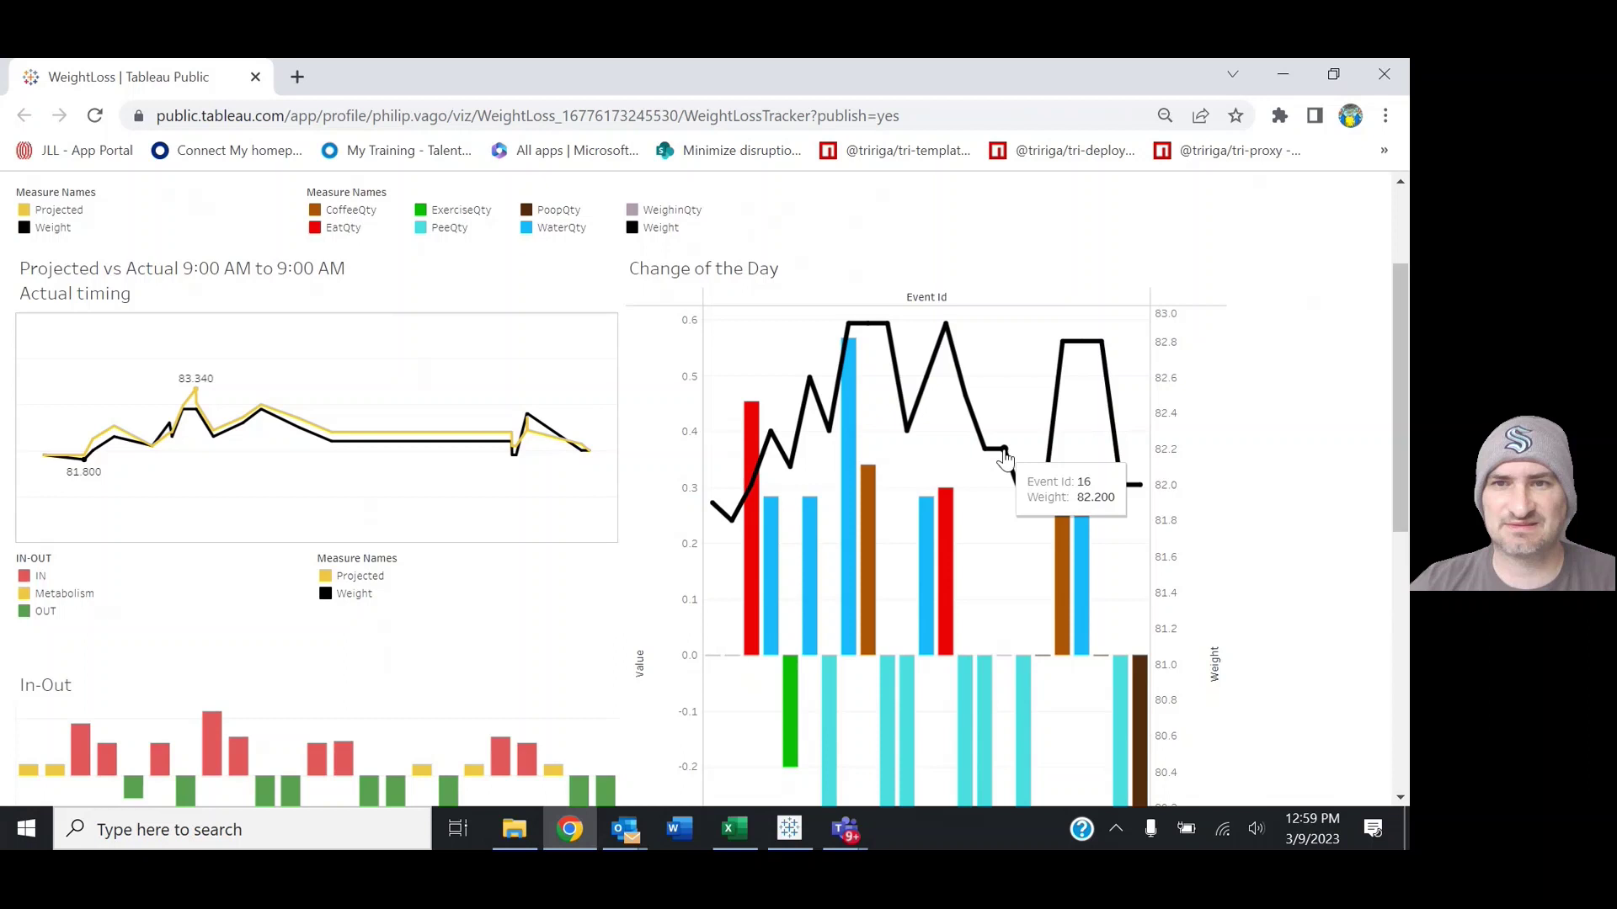
mouse_move(1027, 512)
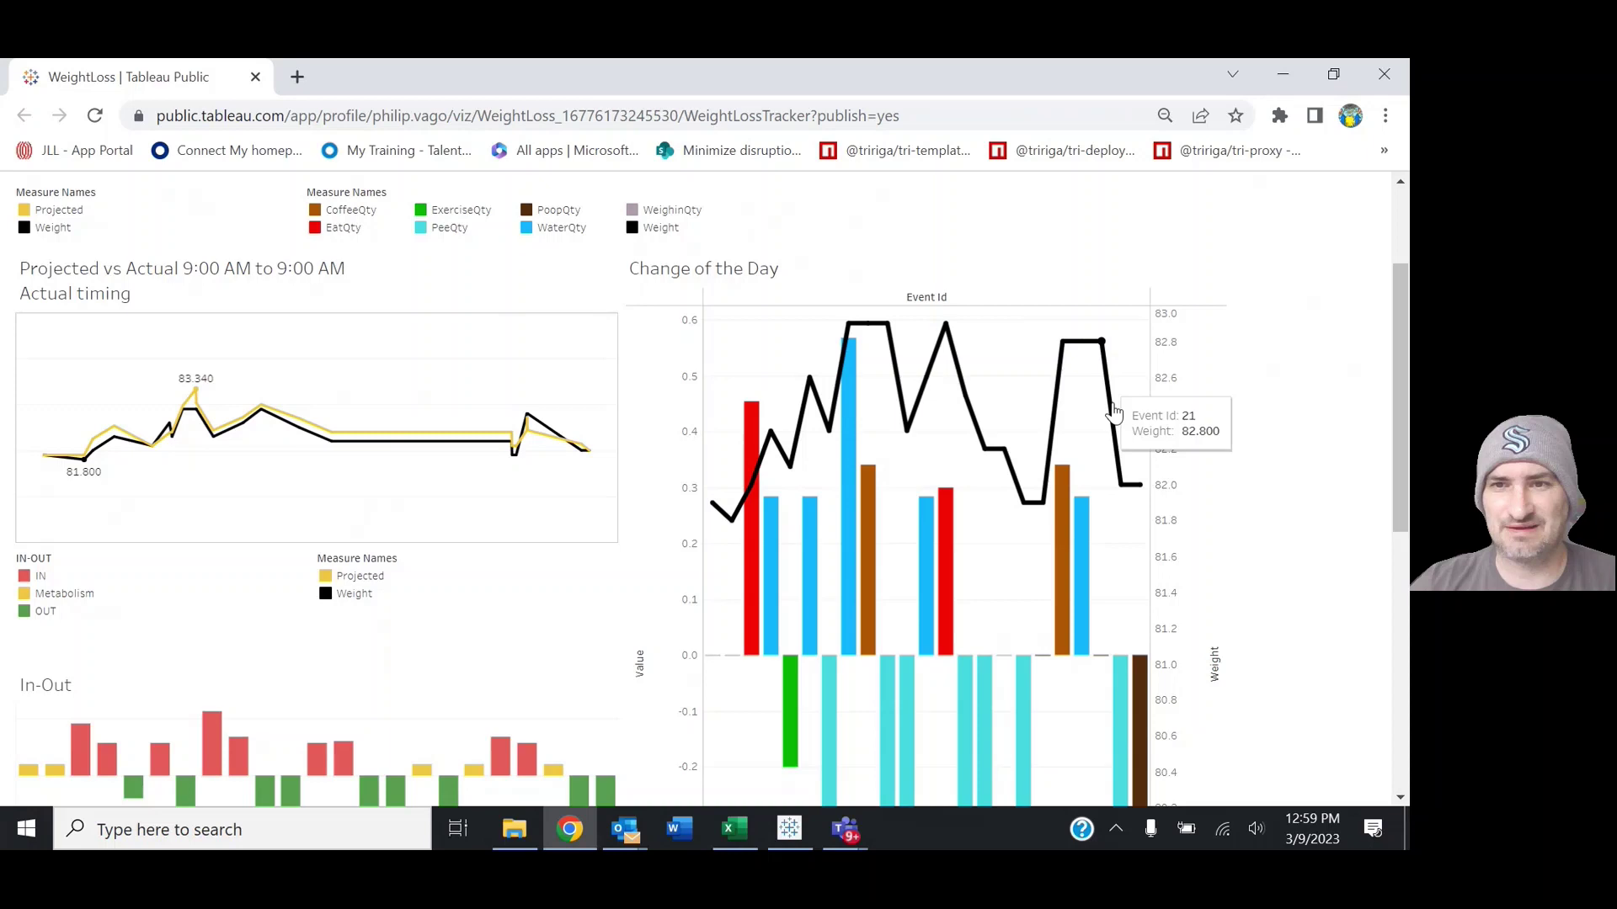
scroll(1396, 510, "down", 2)
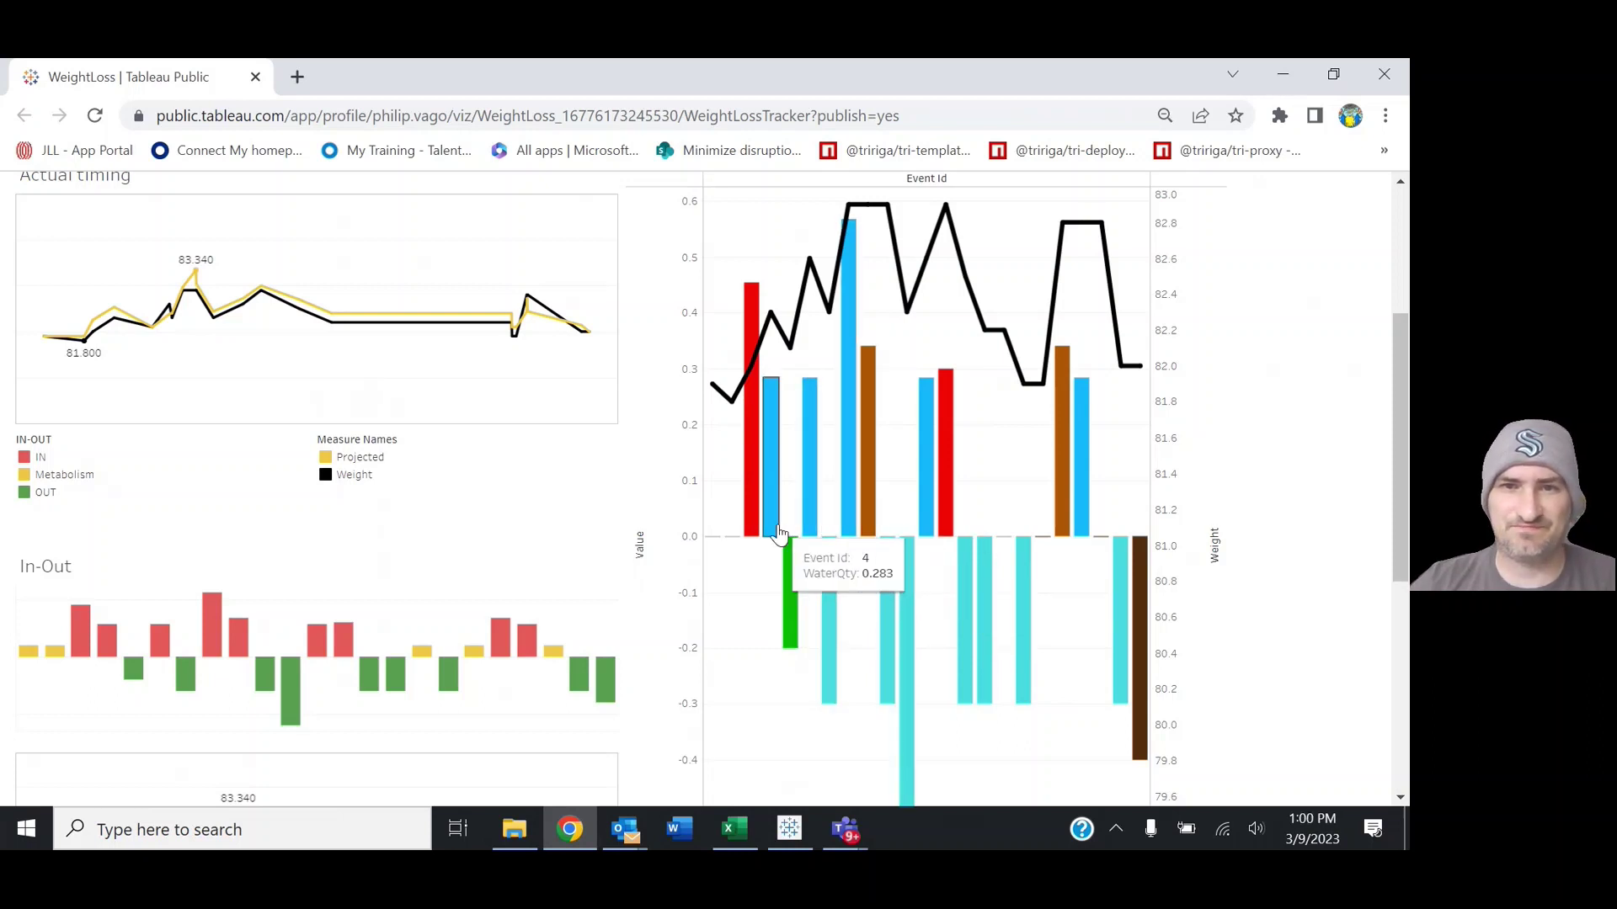
mouse_move(830, 549)
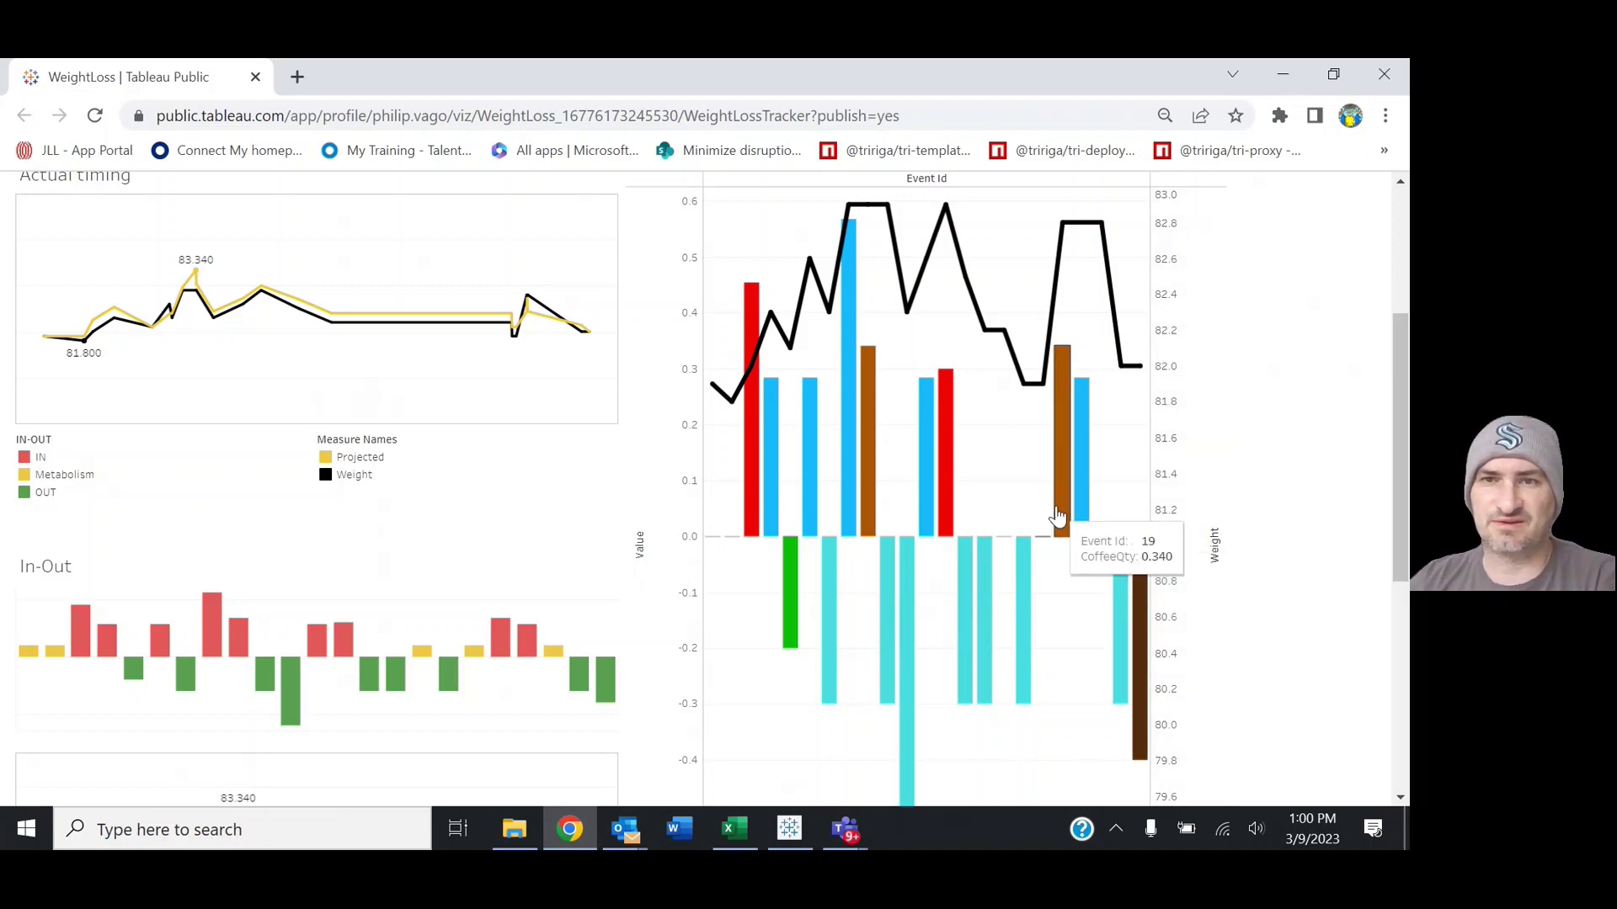
left_click_drag(1403, 556, 1404, 602)
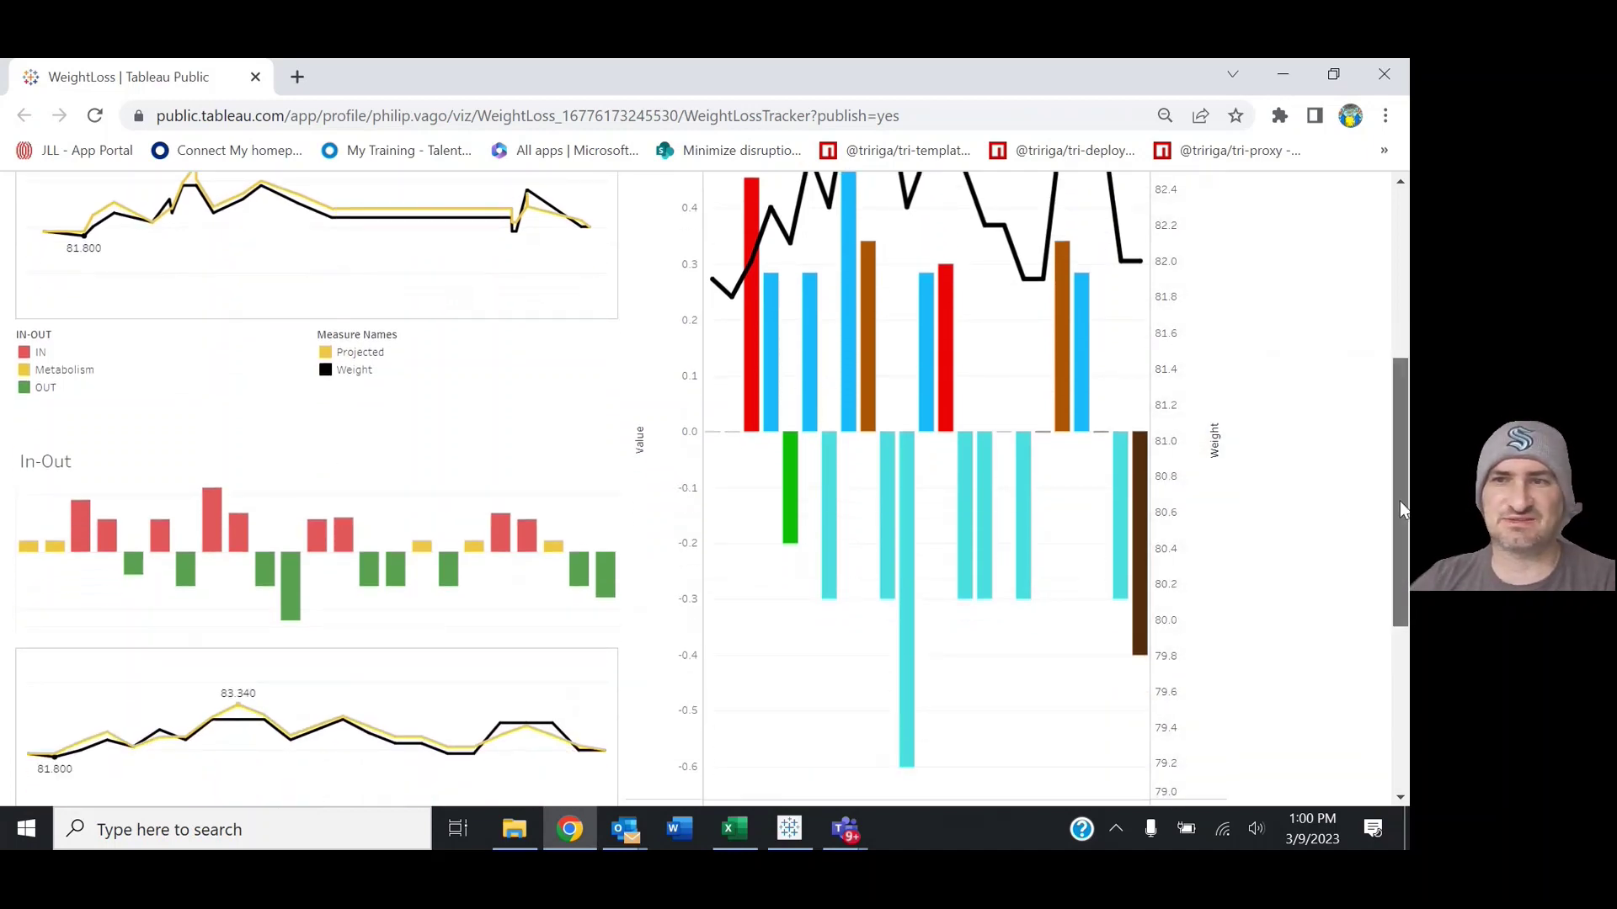
left_click_drag(1401, 509, 1402, 486)
mouse_move(152, 281)
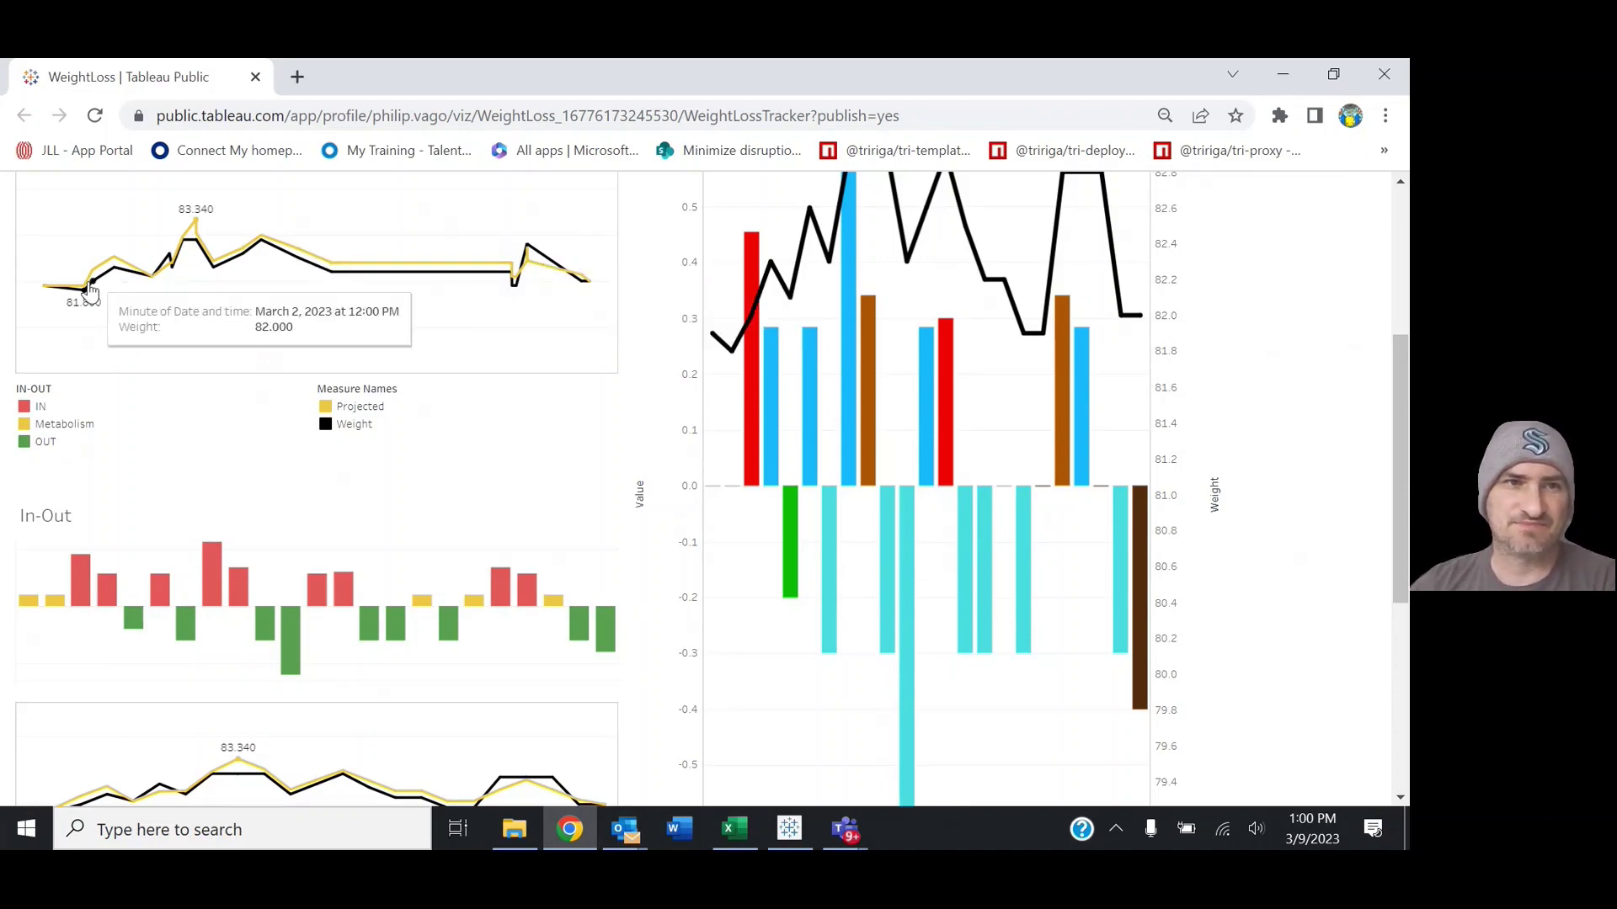
mouse_move(752, 299)
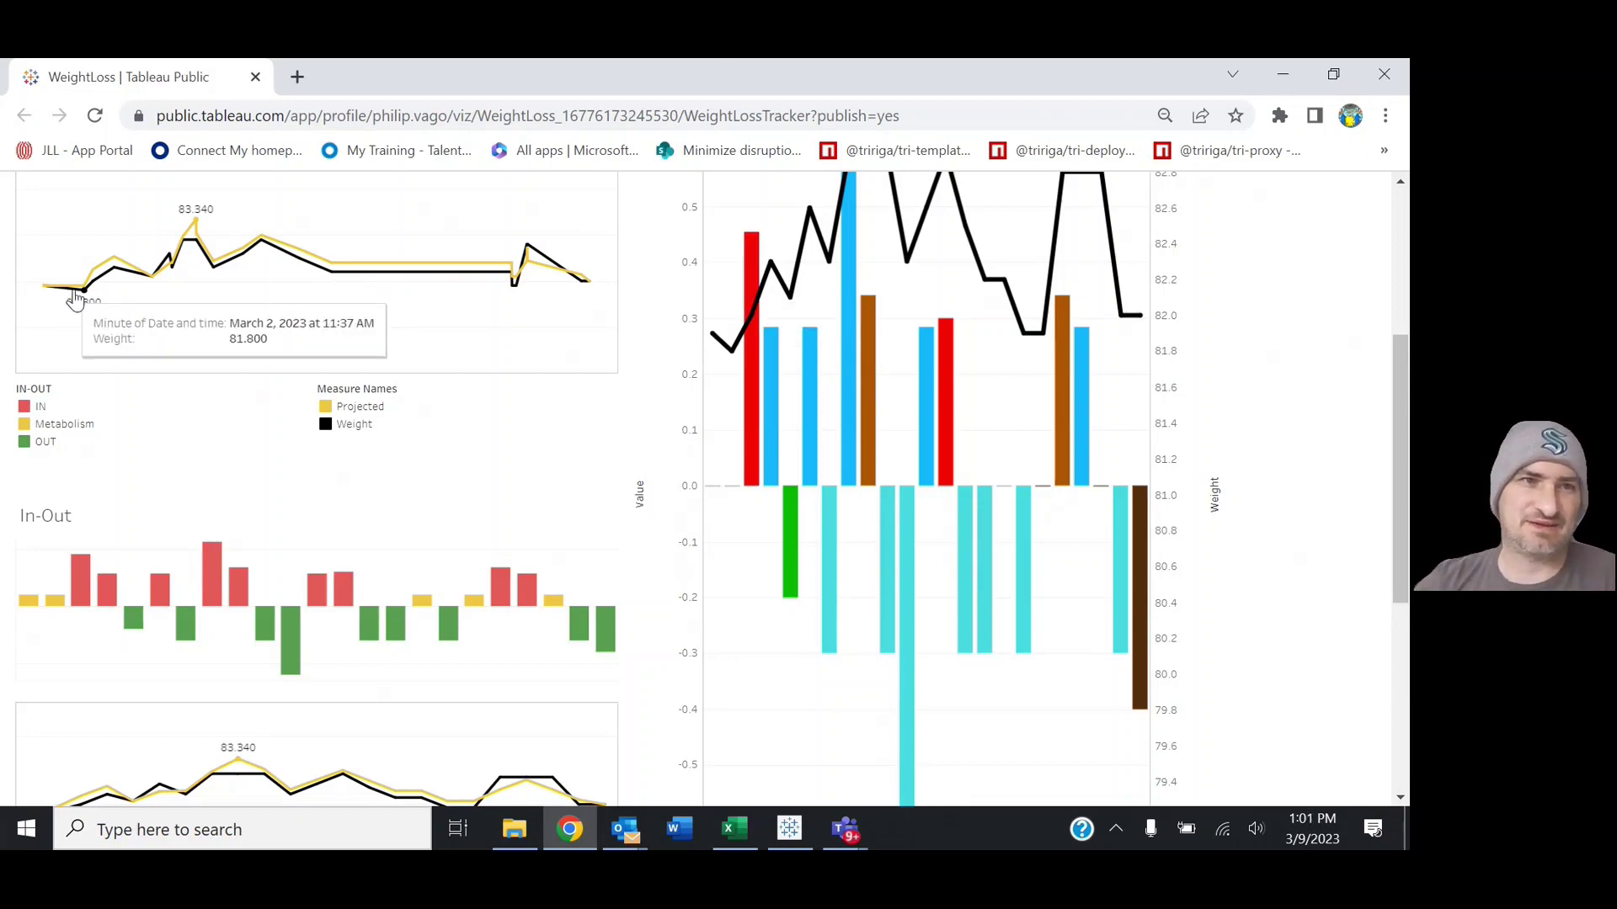
mouse_move(99, 275)
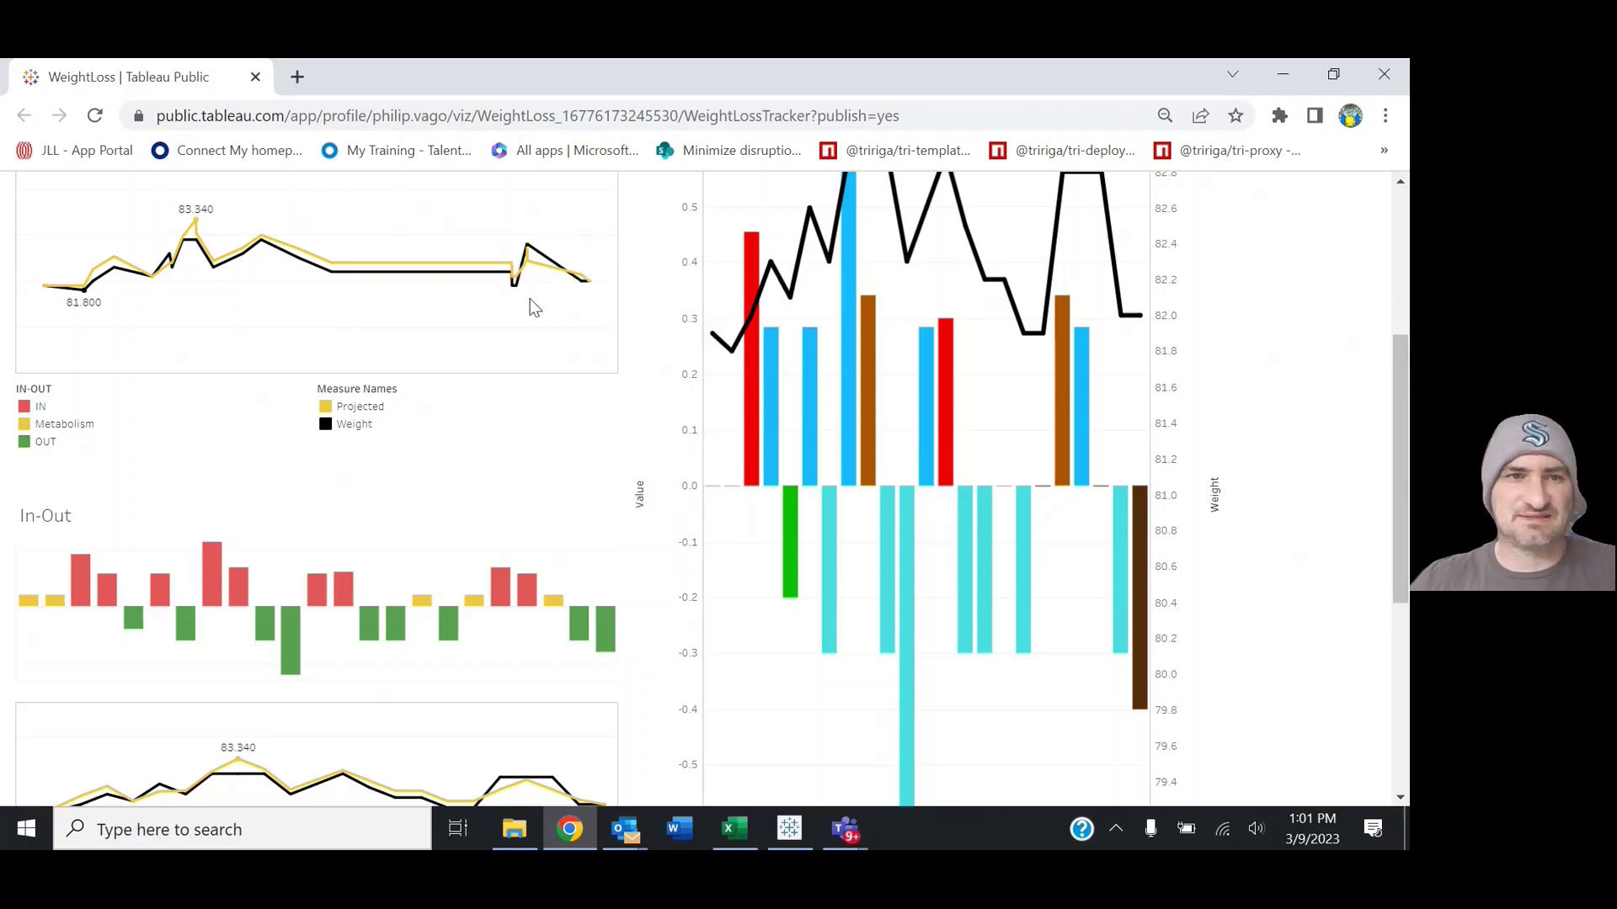
scroll(522, 531, "down", 3)
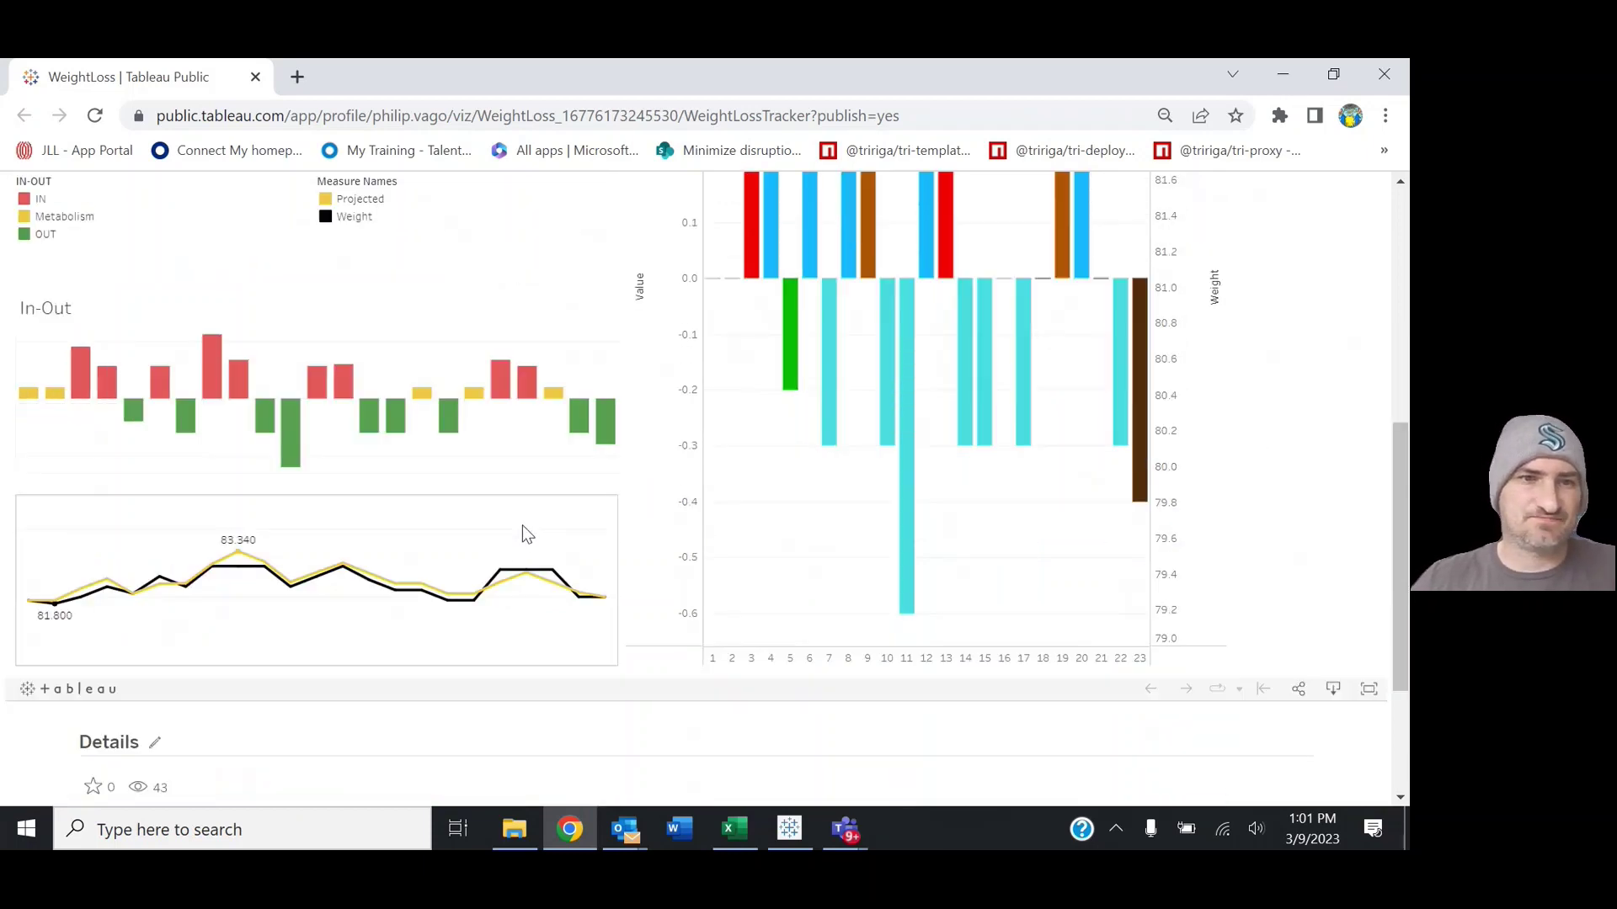
scroll(522, 530, "up", 2)
scroll(523, 527, "up", 5)
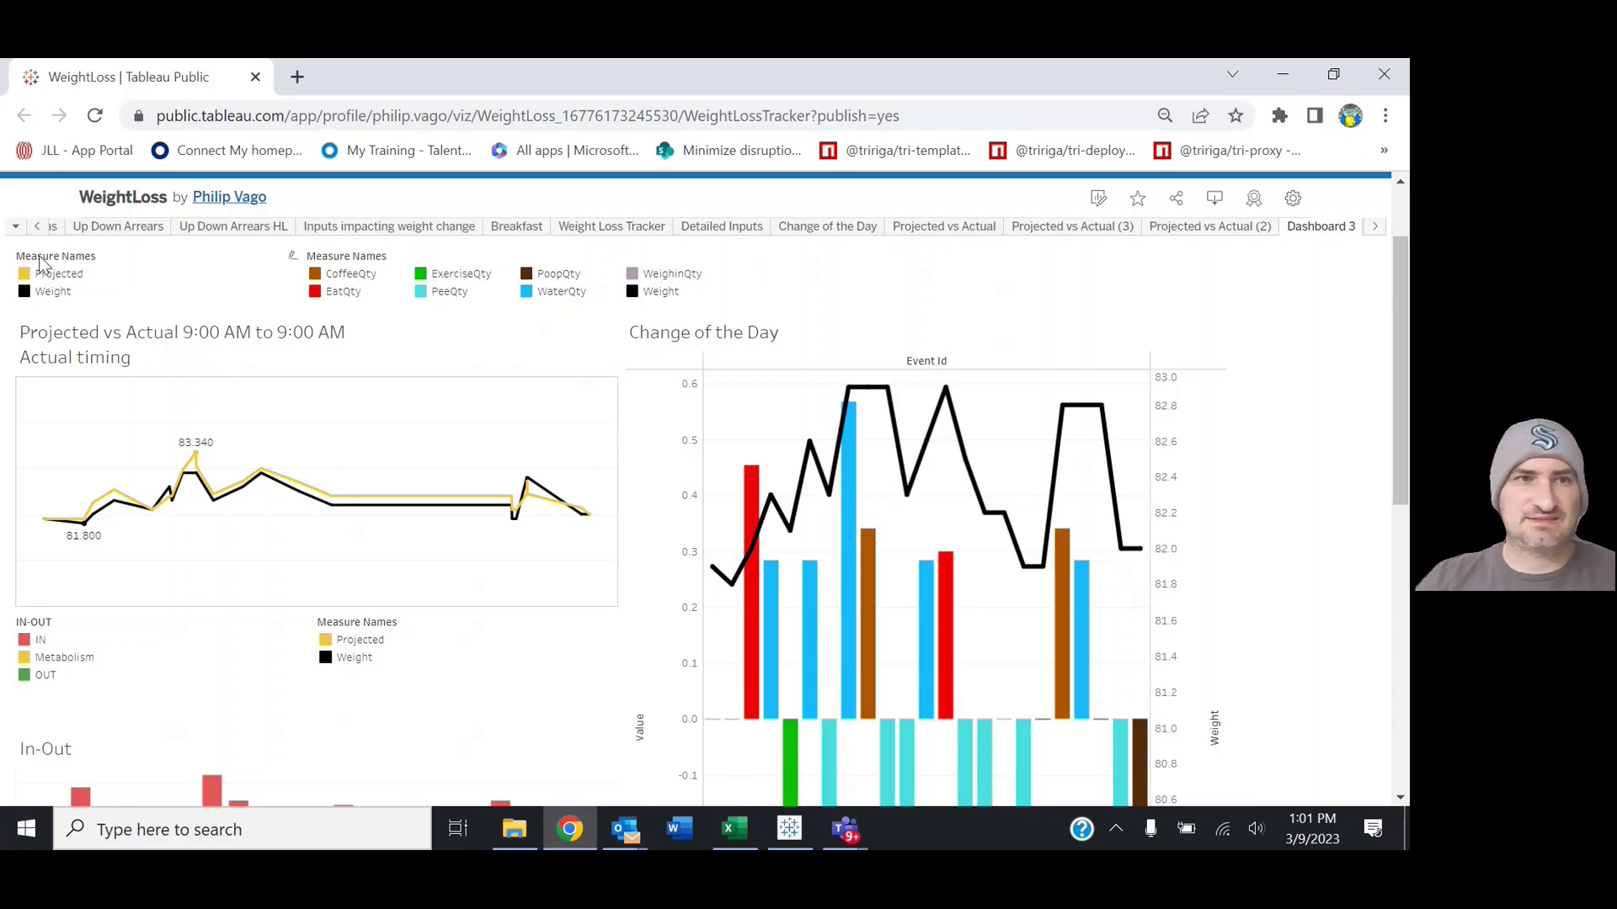
left_click(14, 227)
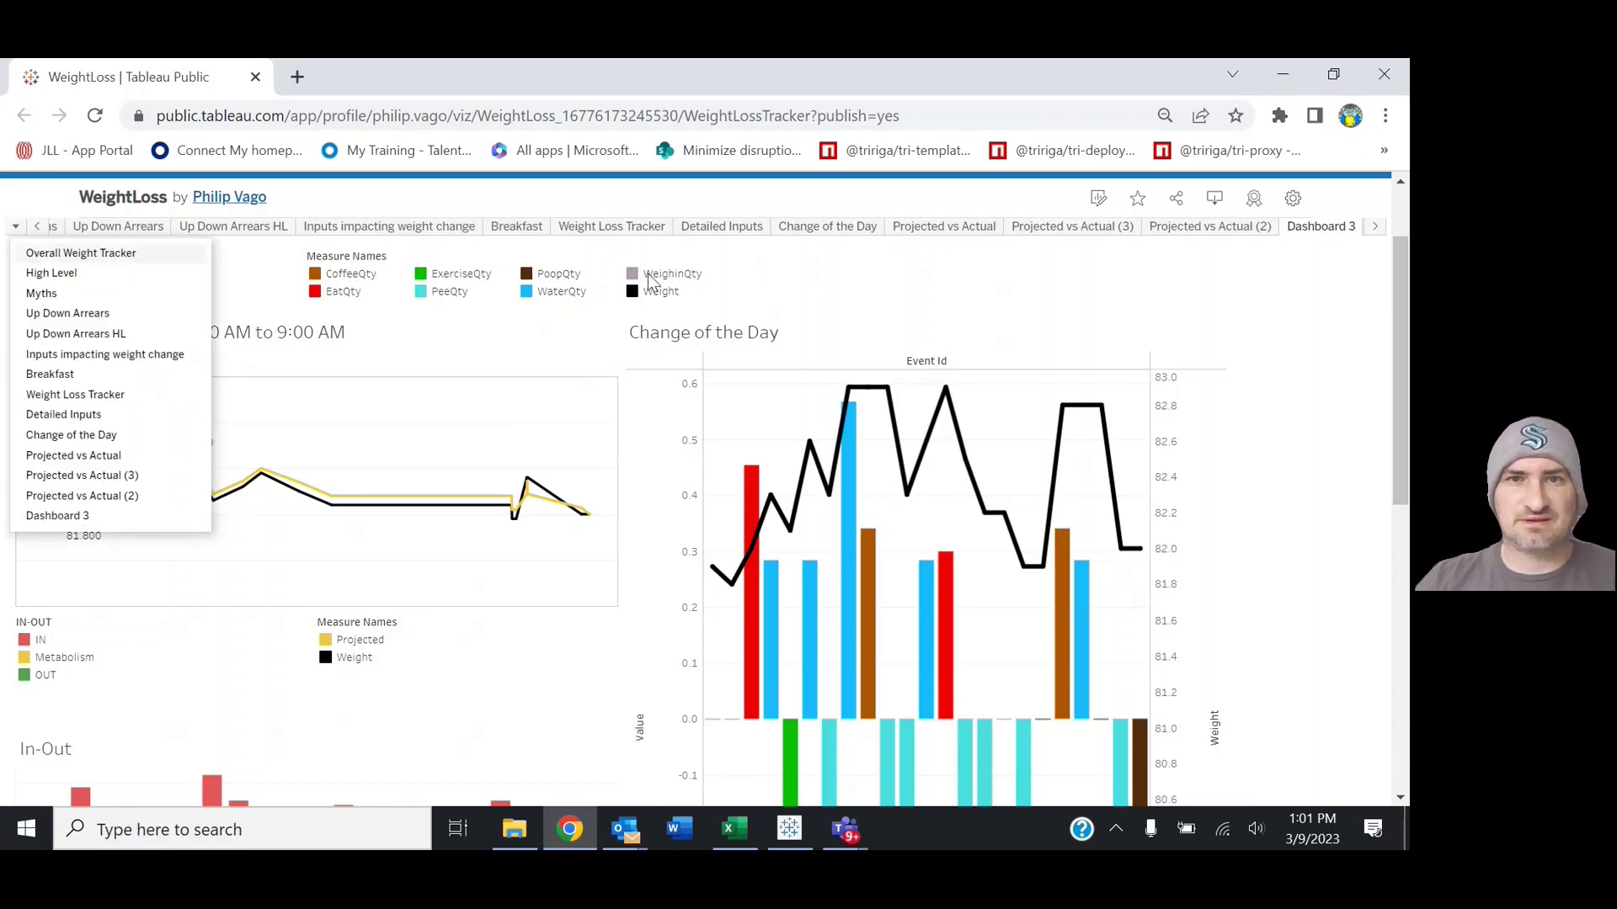
left_click(848, 290)
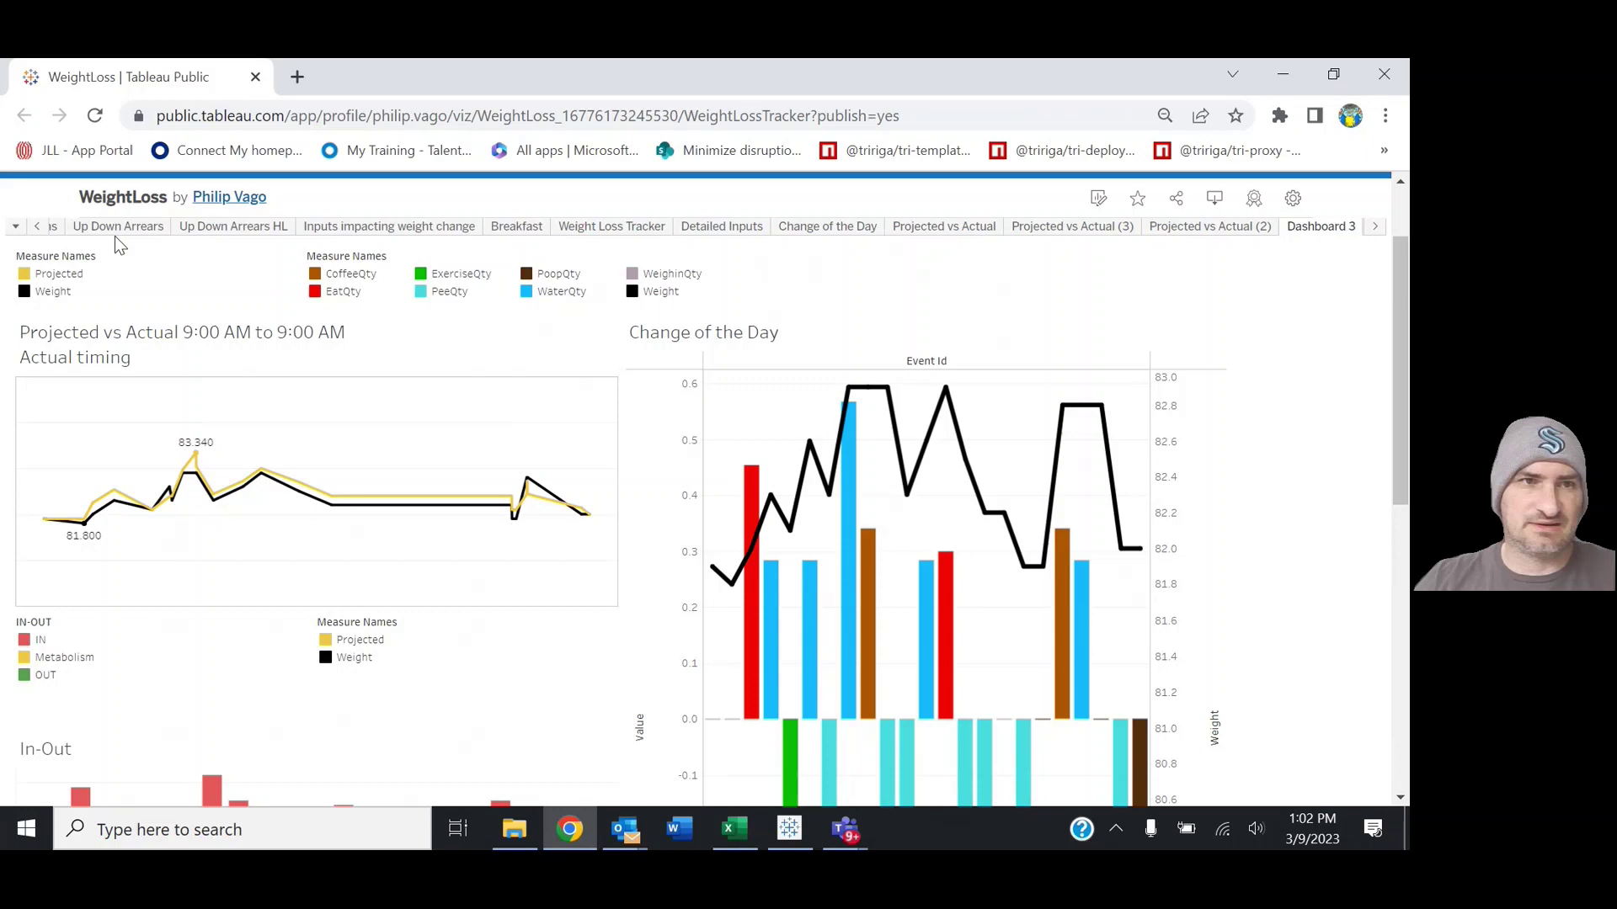
Open the Detailed Inputs dashboard and bring its filter panel into view
left_click(698, 233)
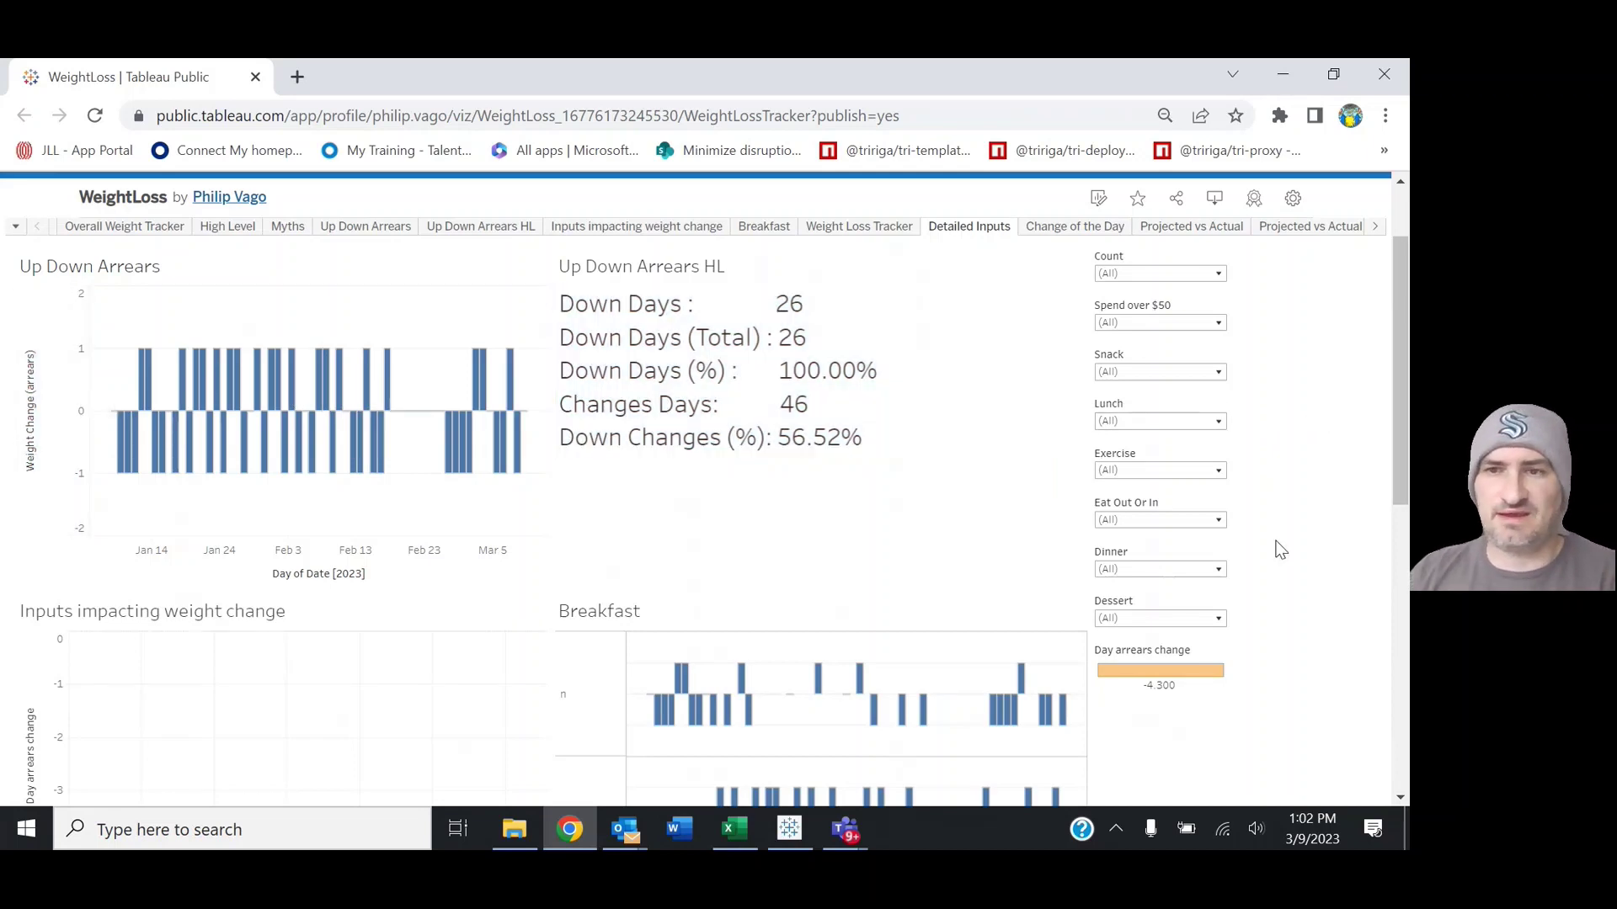
scroll(1396, 461, "down", 2)
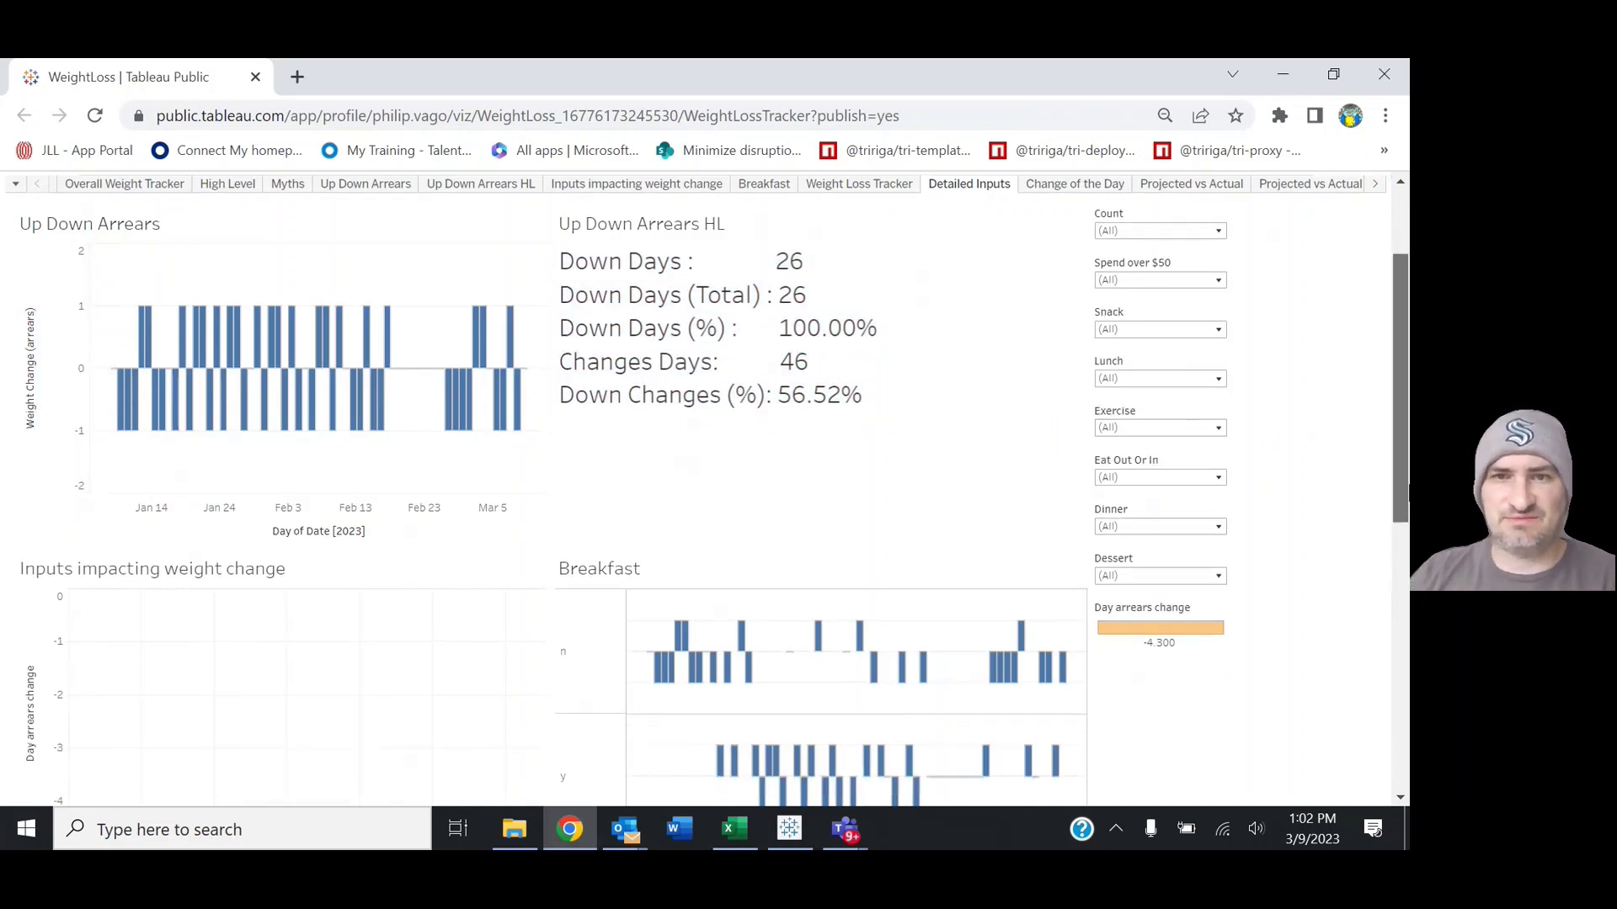
Filter the Detailed Inputs dashboard to Exercise y
left_click(1219, 346)
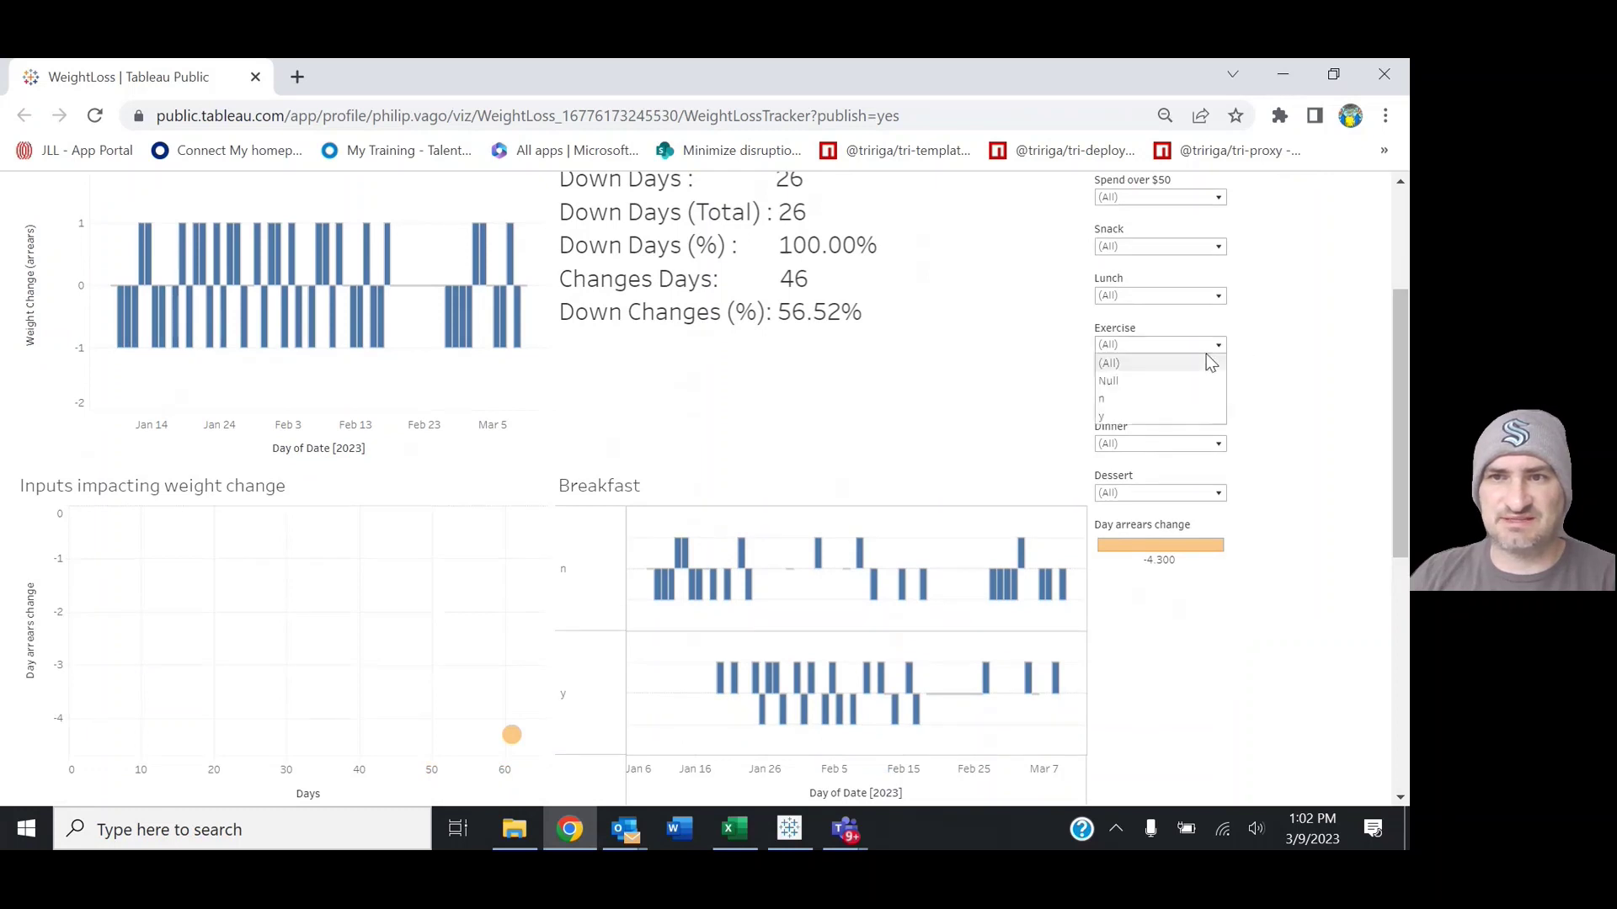
left_click(1159, 417)
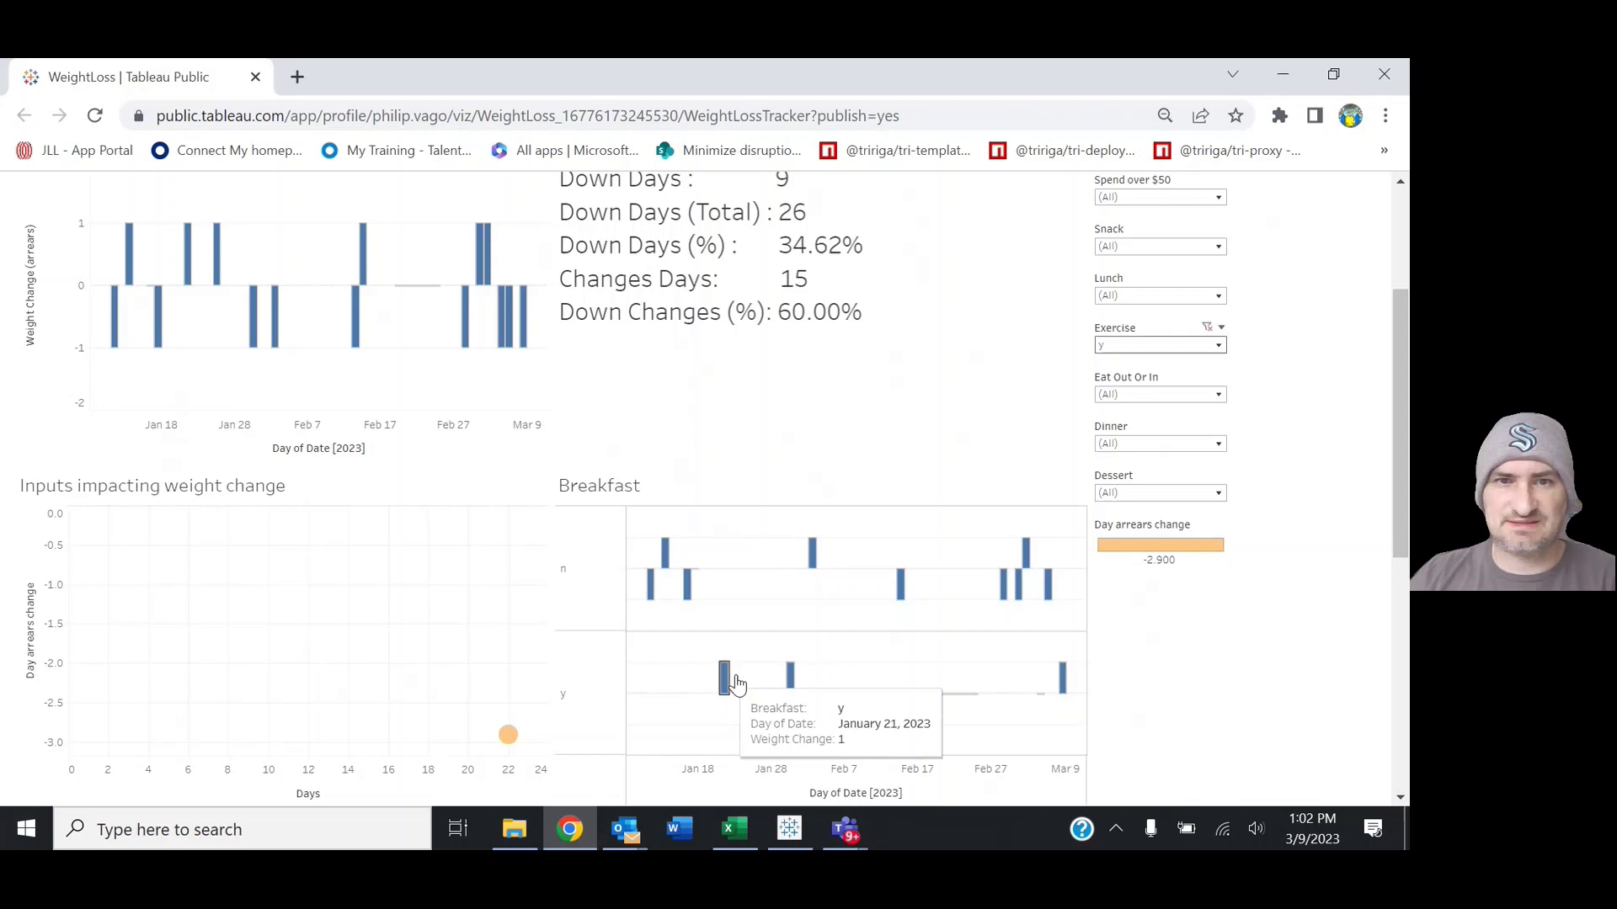
mouse_move(1392, 421)
left_mouse_down()
mouse_move(1393, 378)
mouse_move(1393, 400)
left_mouse_up()
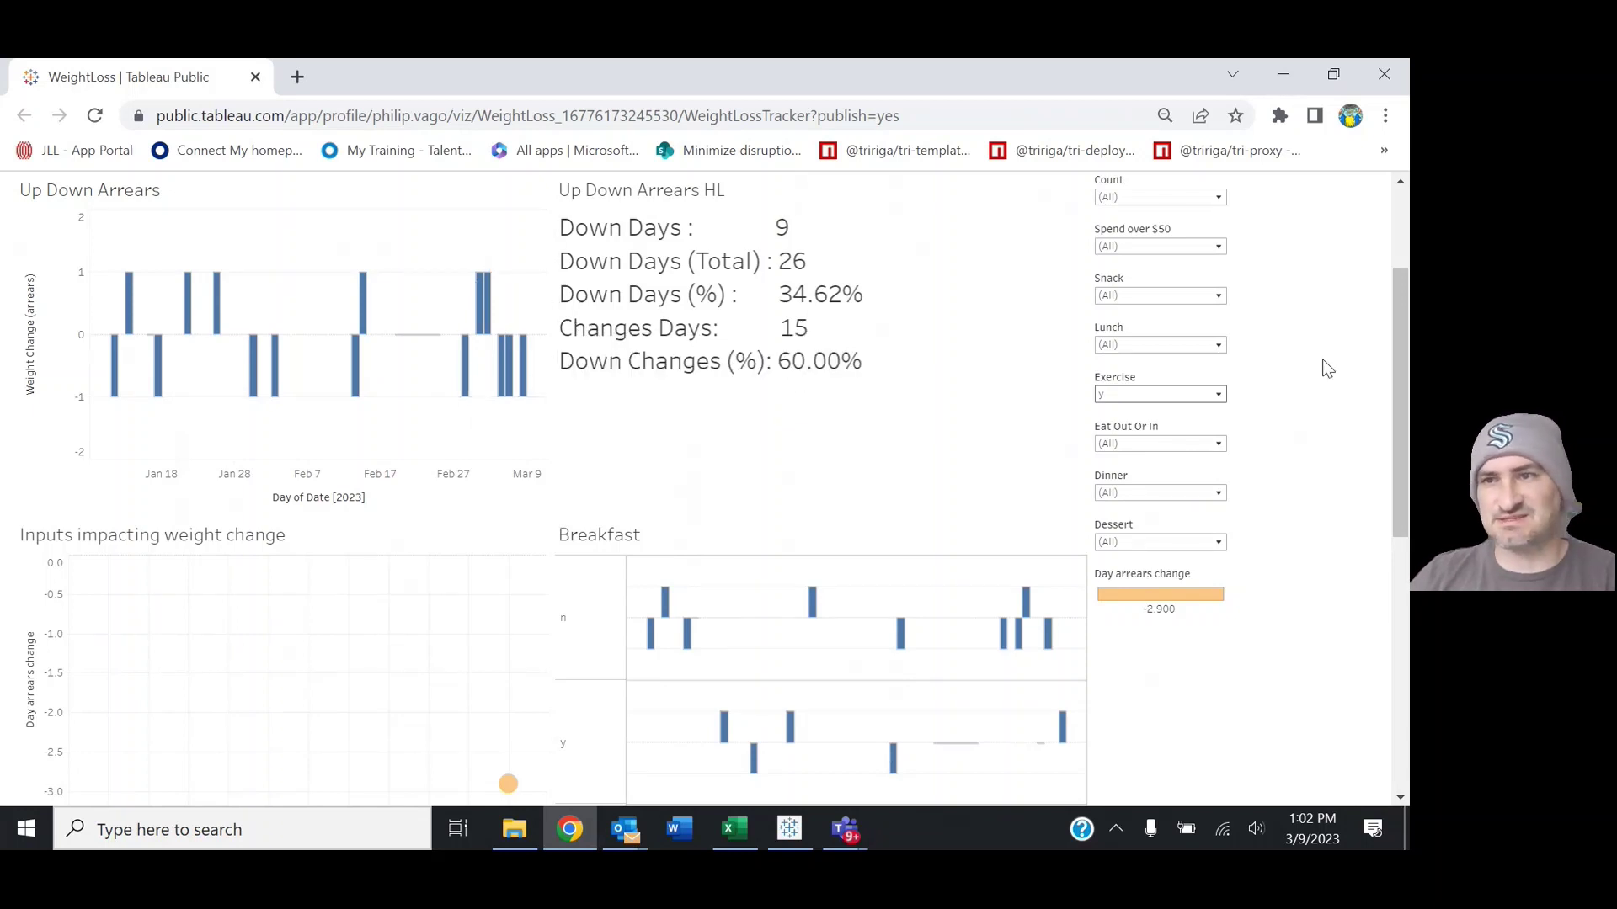
mouse_move(1404, 360)
left_mouse_down()
mouse_move(1404, 398)
mouse_move(1405, 337)
left_mouse_up()
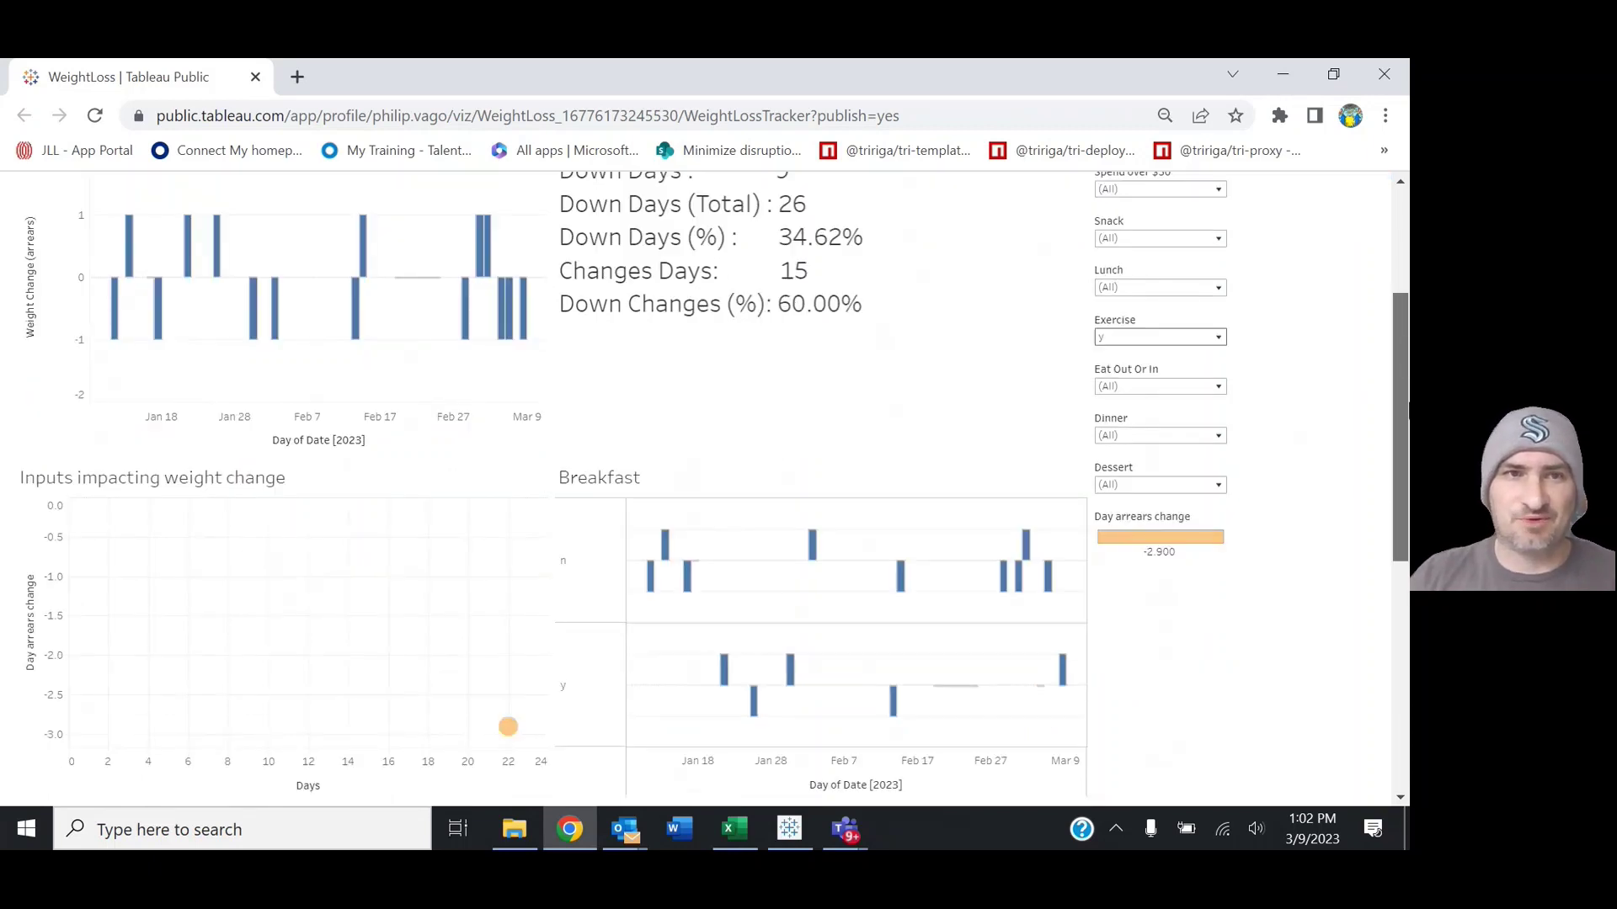
mouse_move(1407, 347)
left_mouse_down()
mouse_move(1406, 448)
mouse_move(1406, 379)
left_mouse_up()
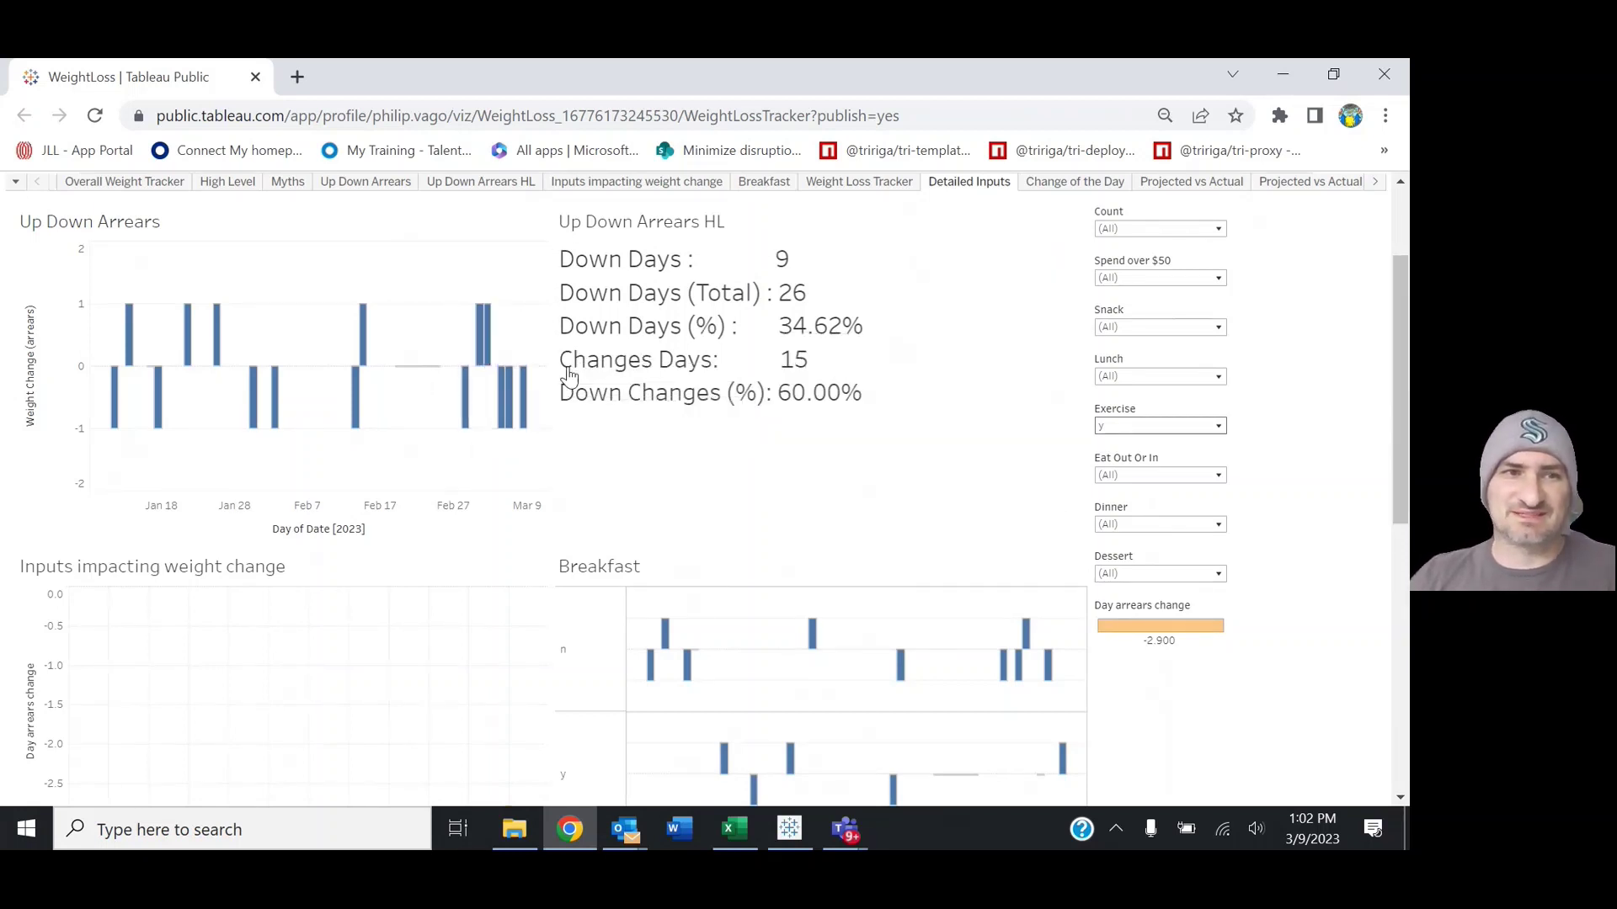
left_click_drag(1397, 357, 1381, 495)
Inspect the Up Down Arrears HL figures: 9 down days, 34.62% down days, 60.00% down changes
mouse_move(509, 551)
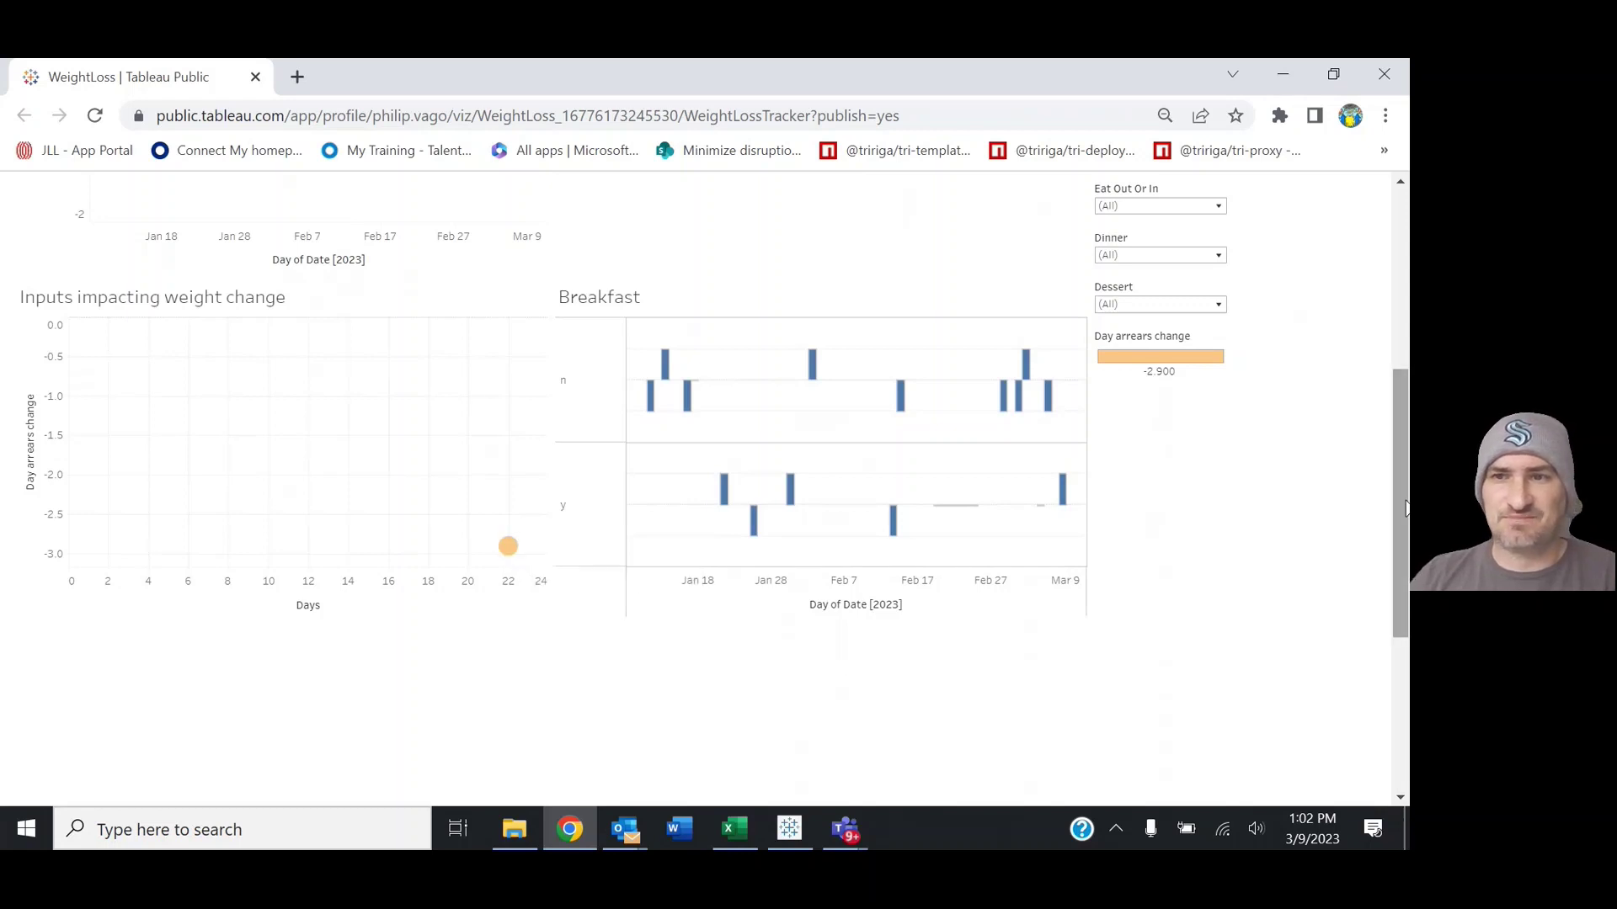
left_click_drag(1405, 508, 1402, 390)
mouse_move(844, 308)
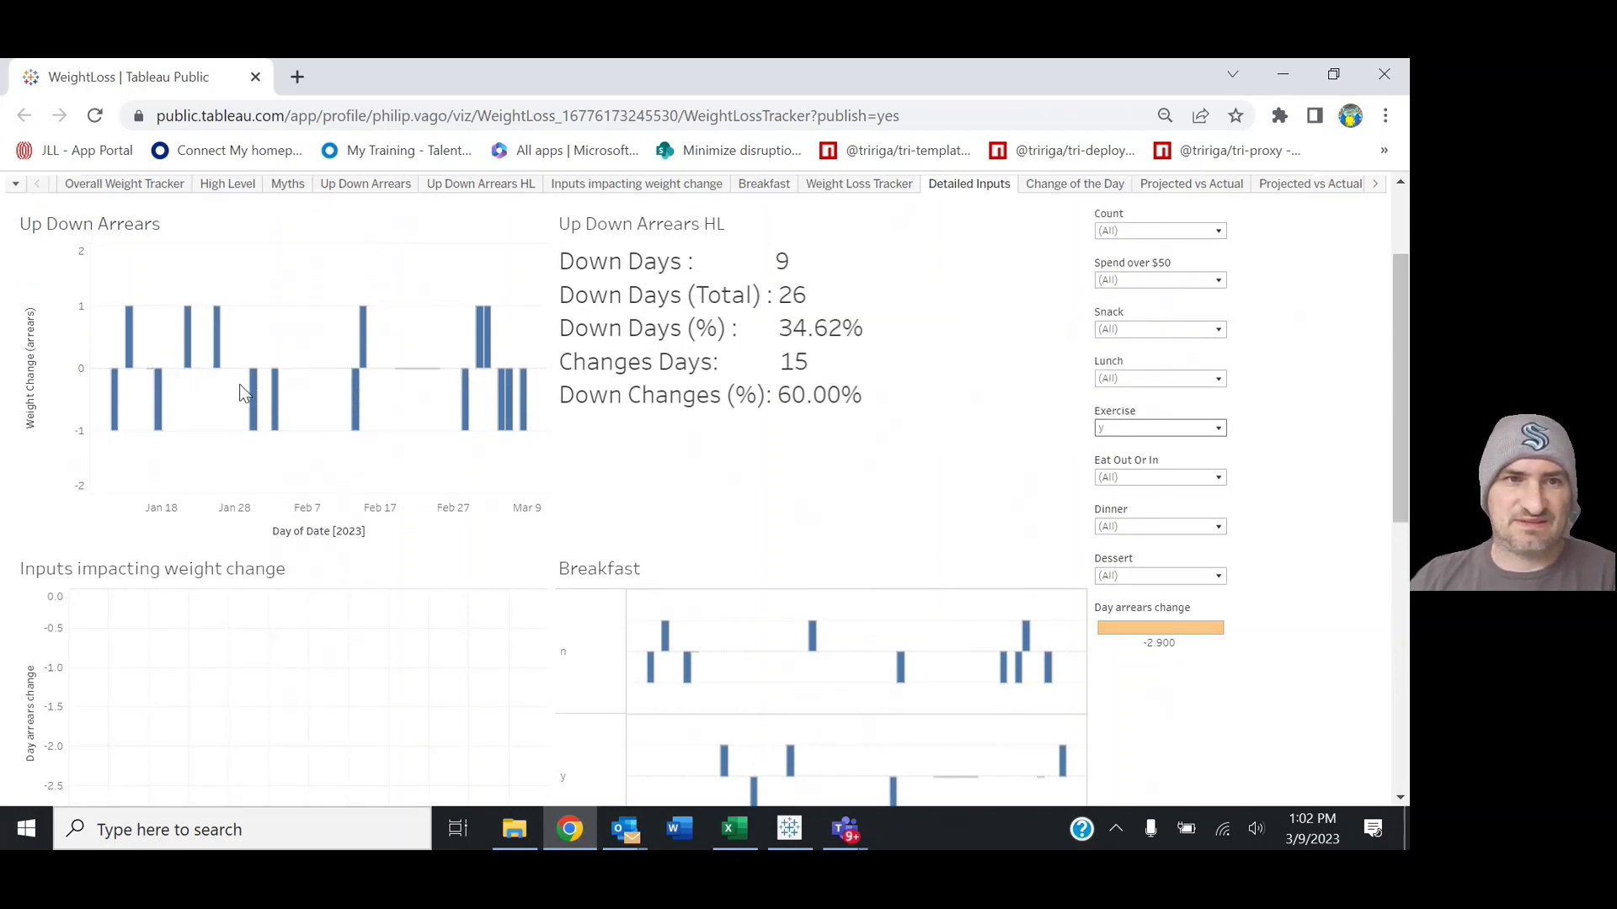
mouse_move(271, 413)
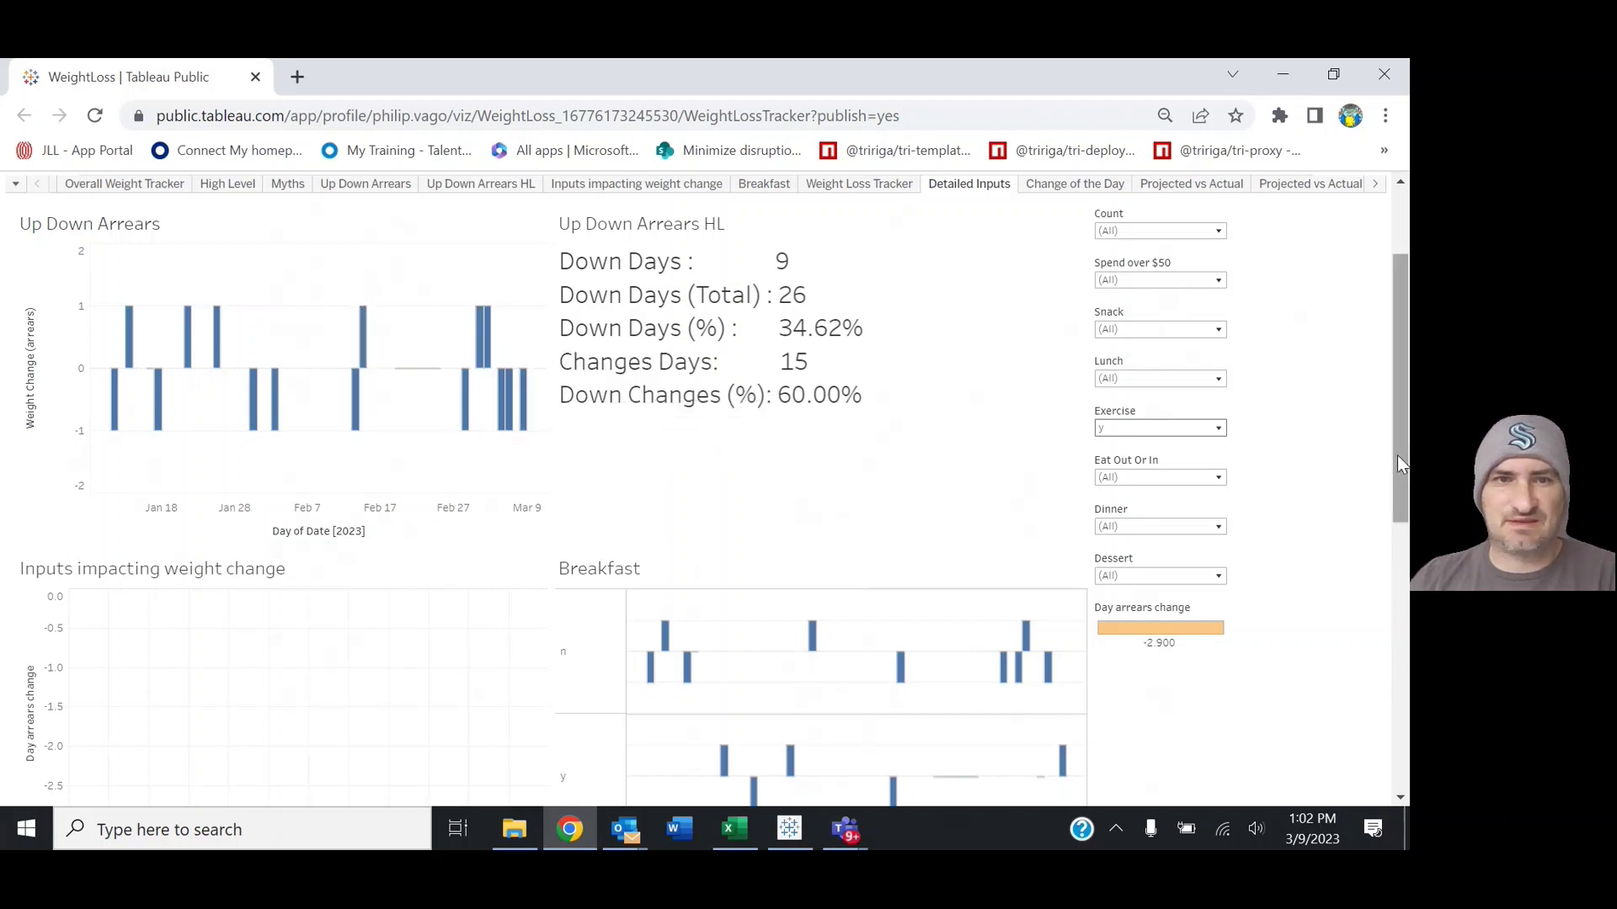
left_click_drag(1398, 463, 1091, 546)
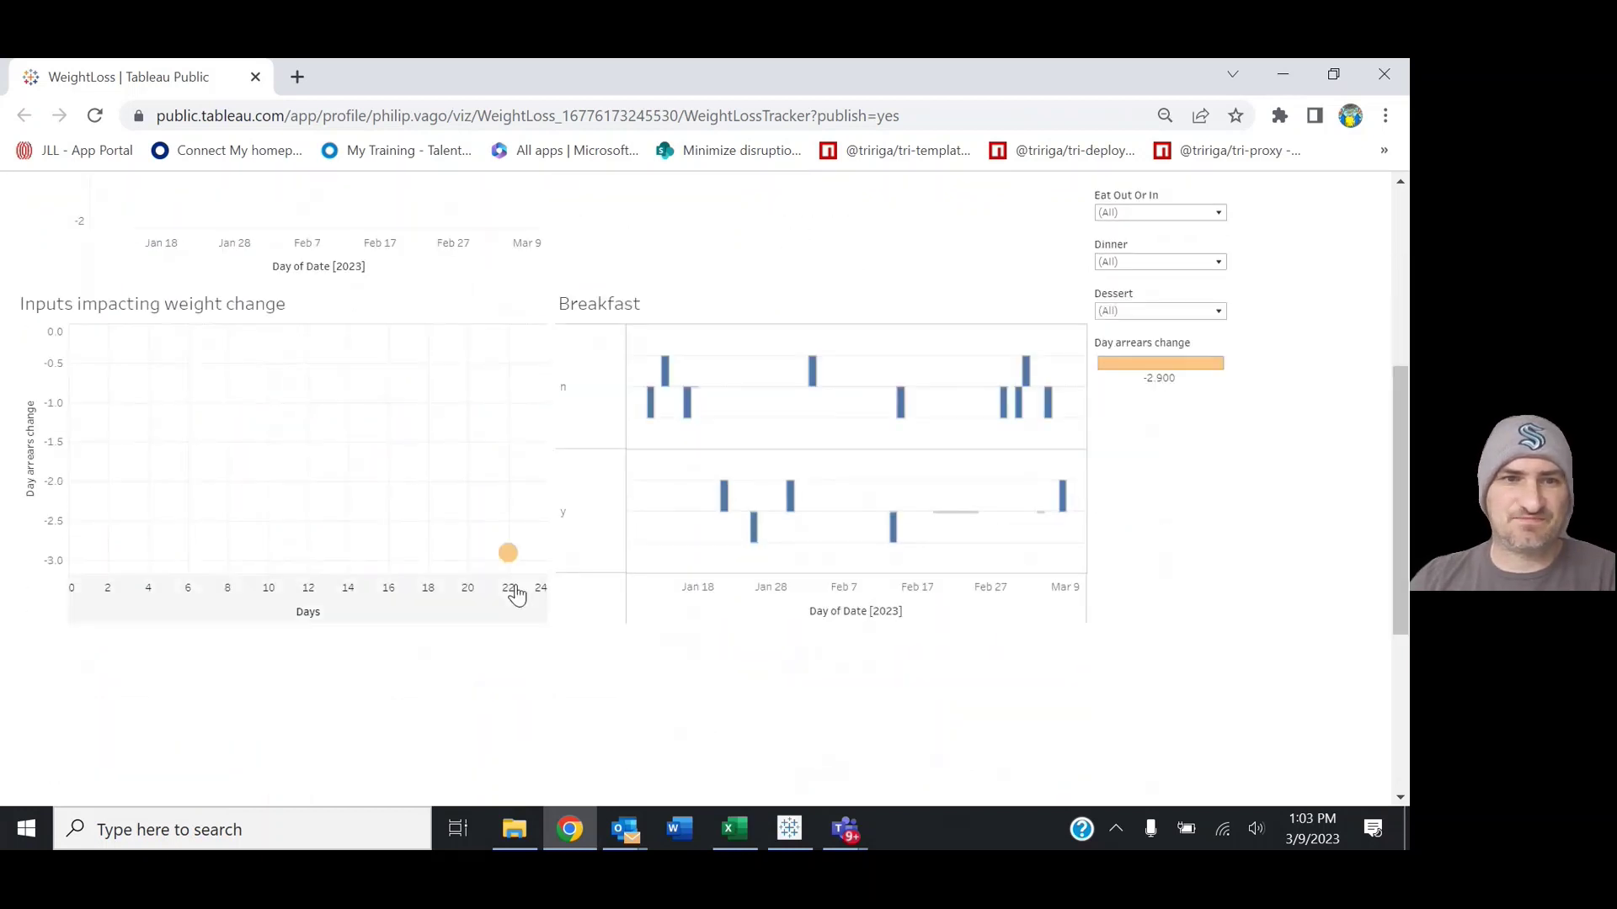
mouse_move(511, 564)
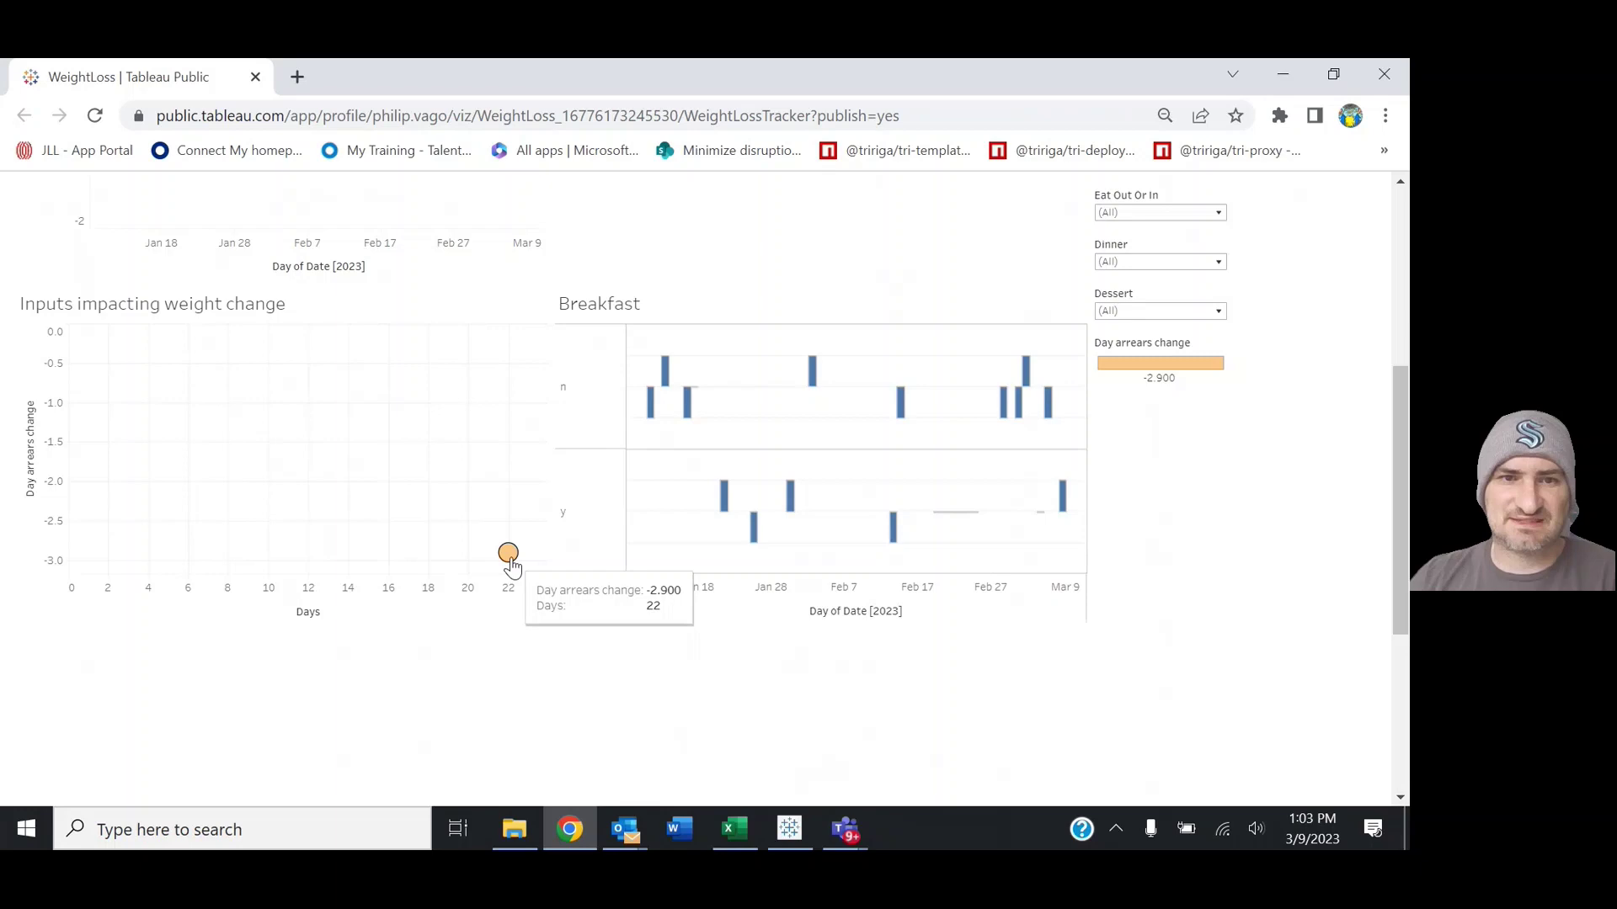
left_click_drag(1406, 463, 1406, 382)
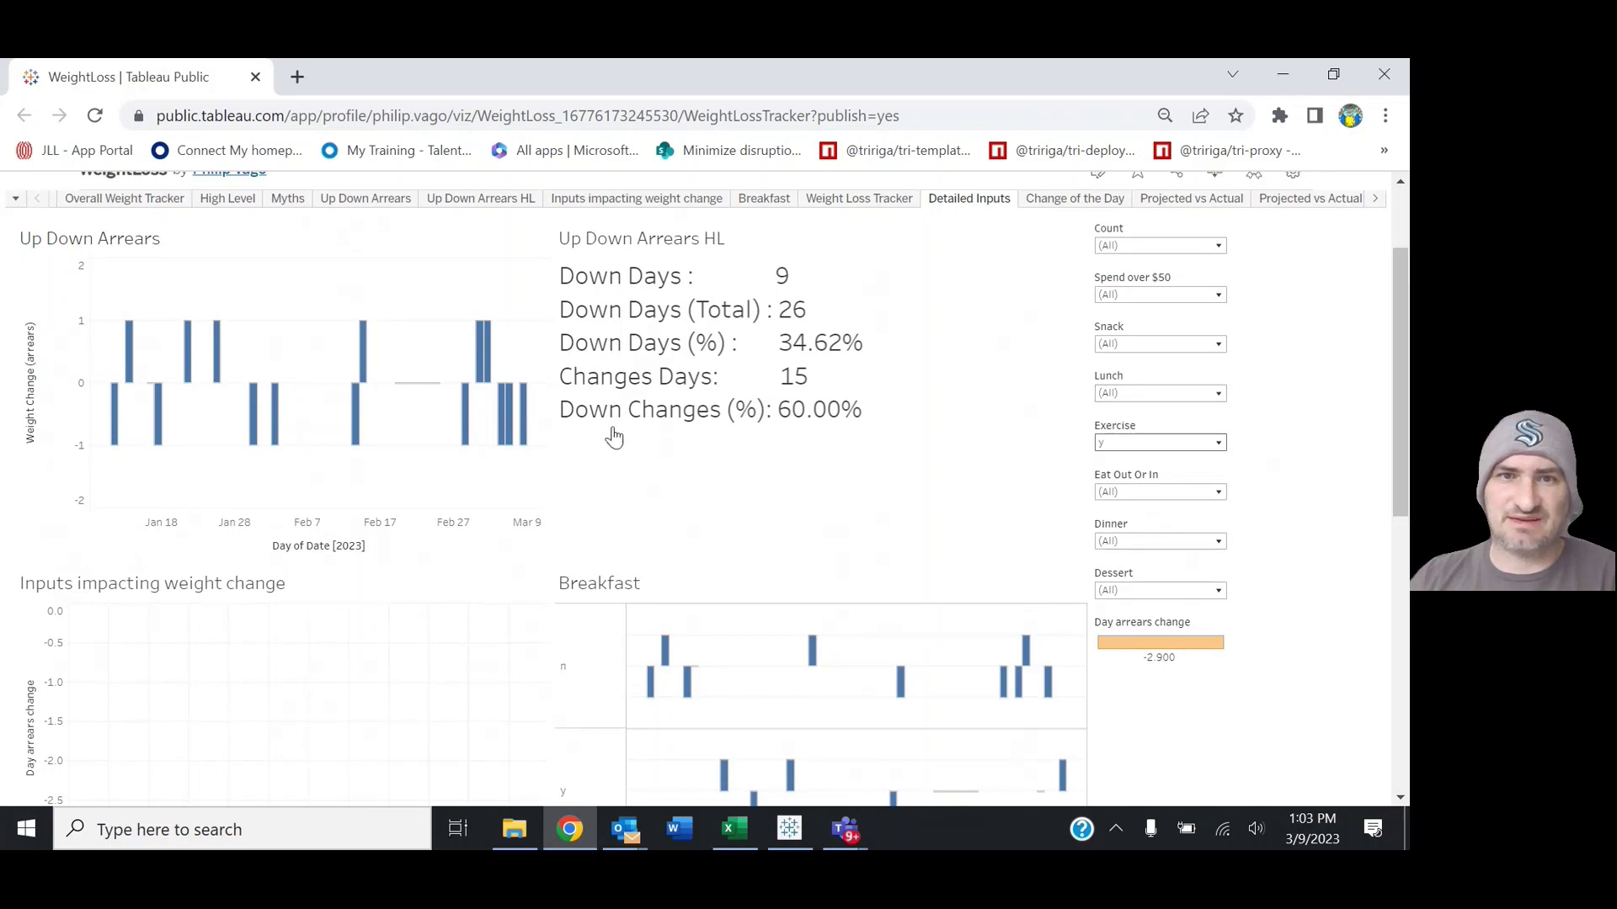
mouse_move(821, 406)
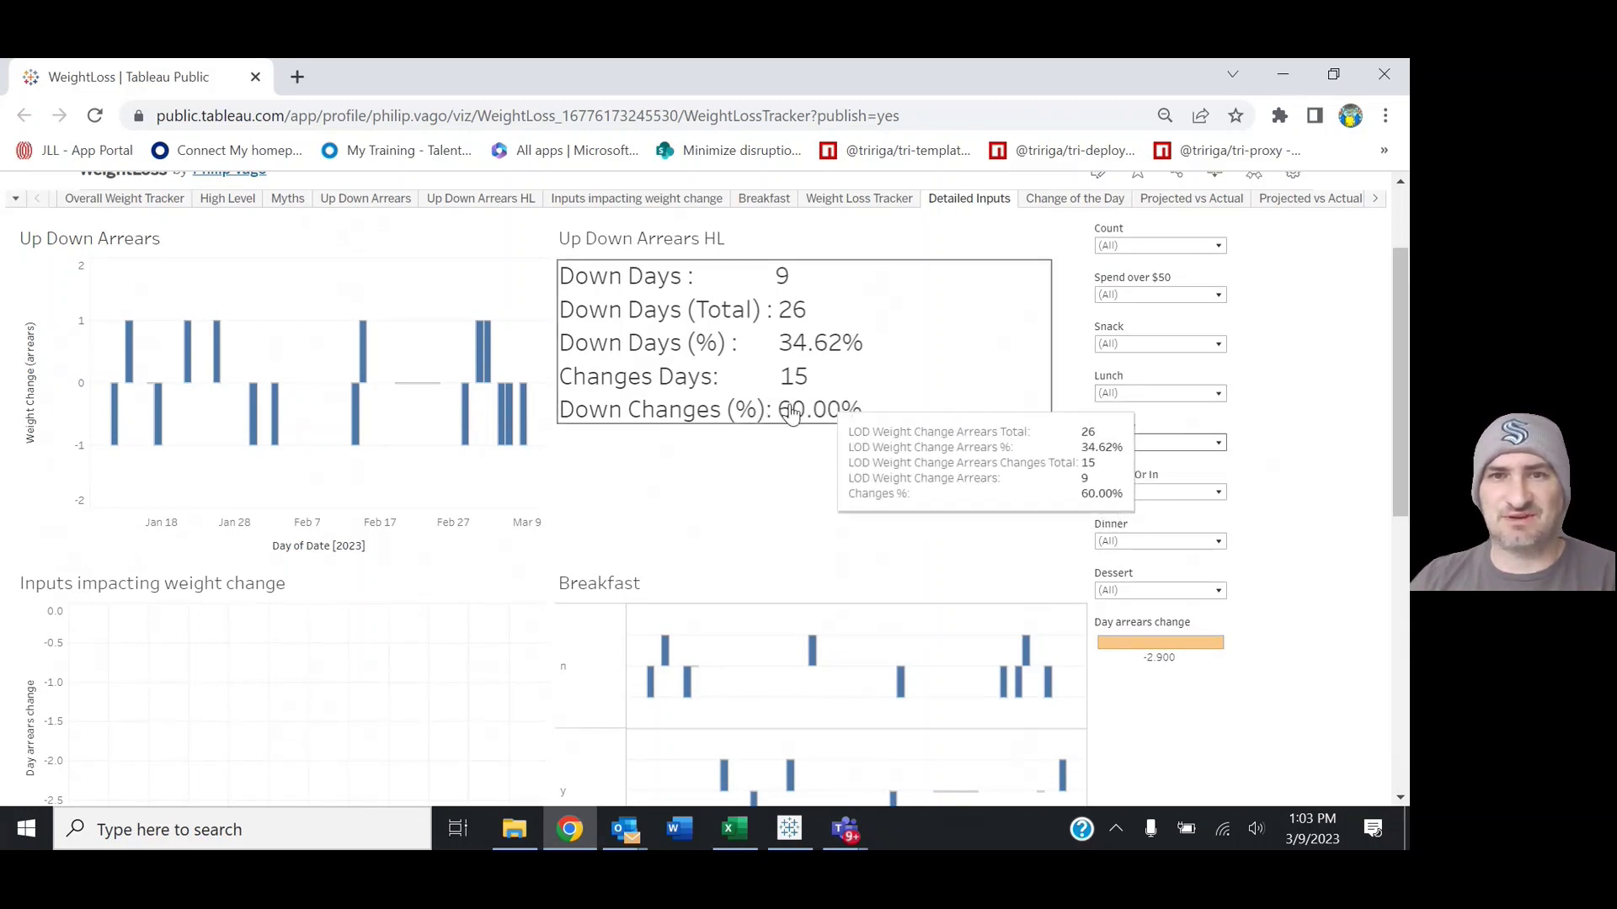
scroll(1364, 383, "up", 2)
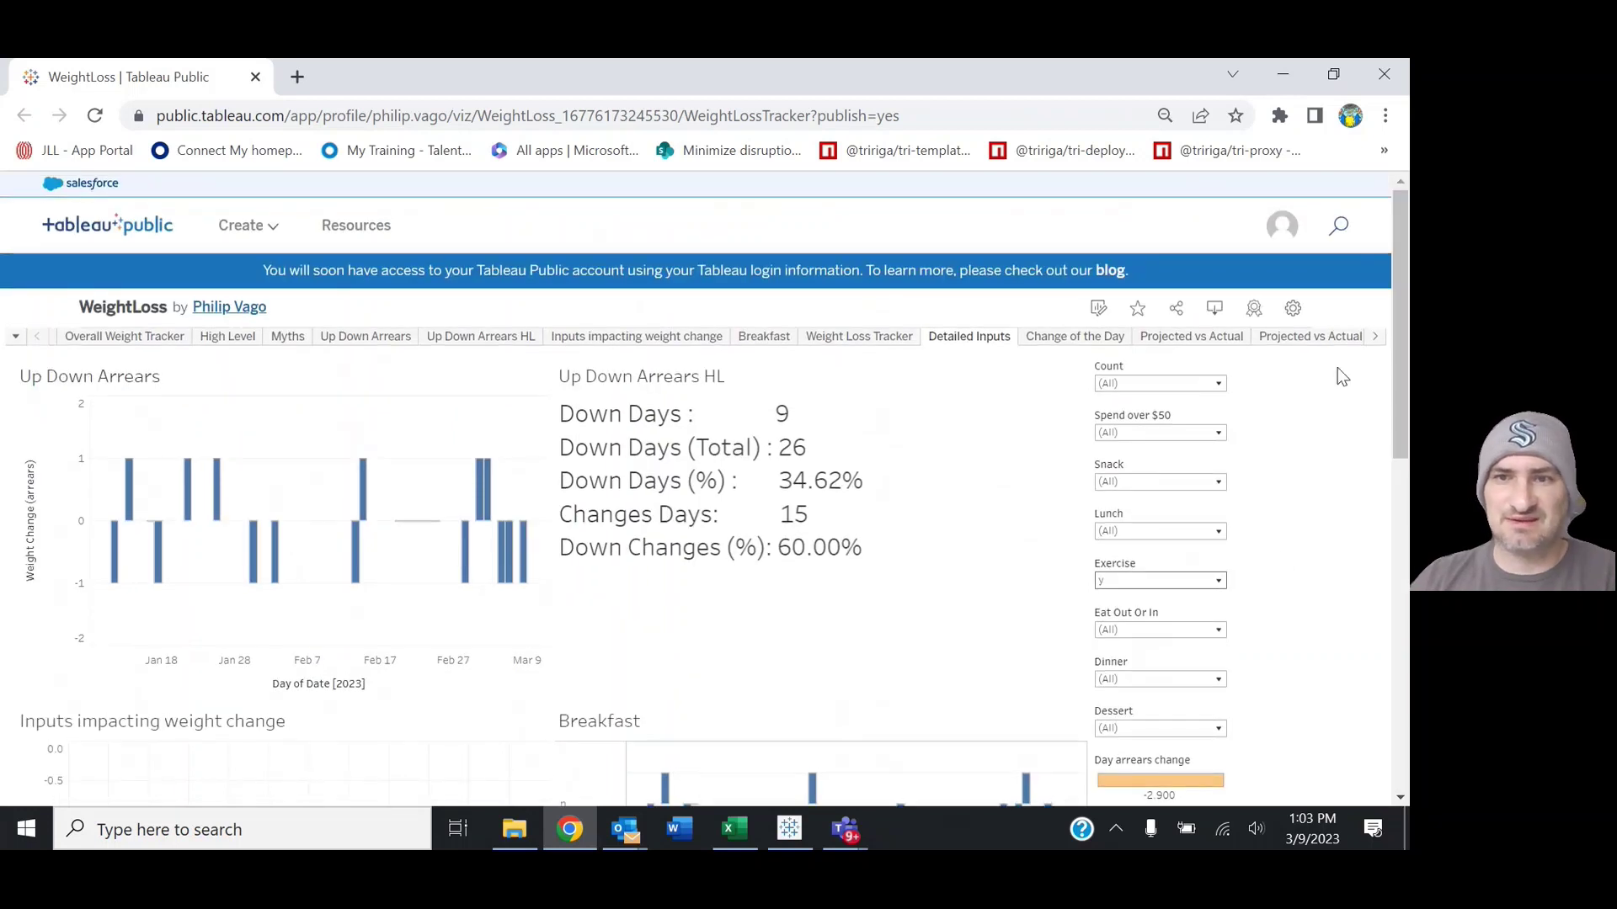
Reset the Exercise filter to (All)
left_click(1224, 581)
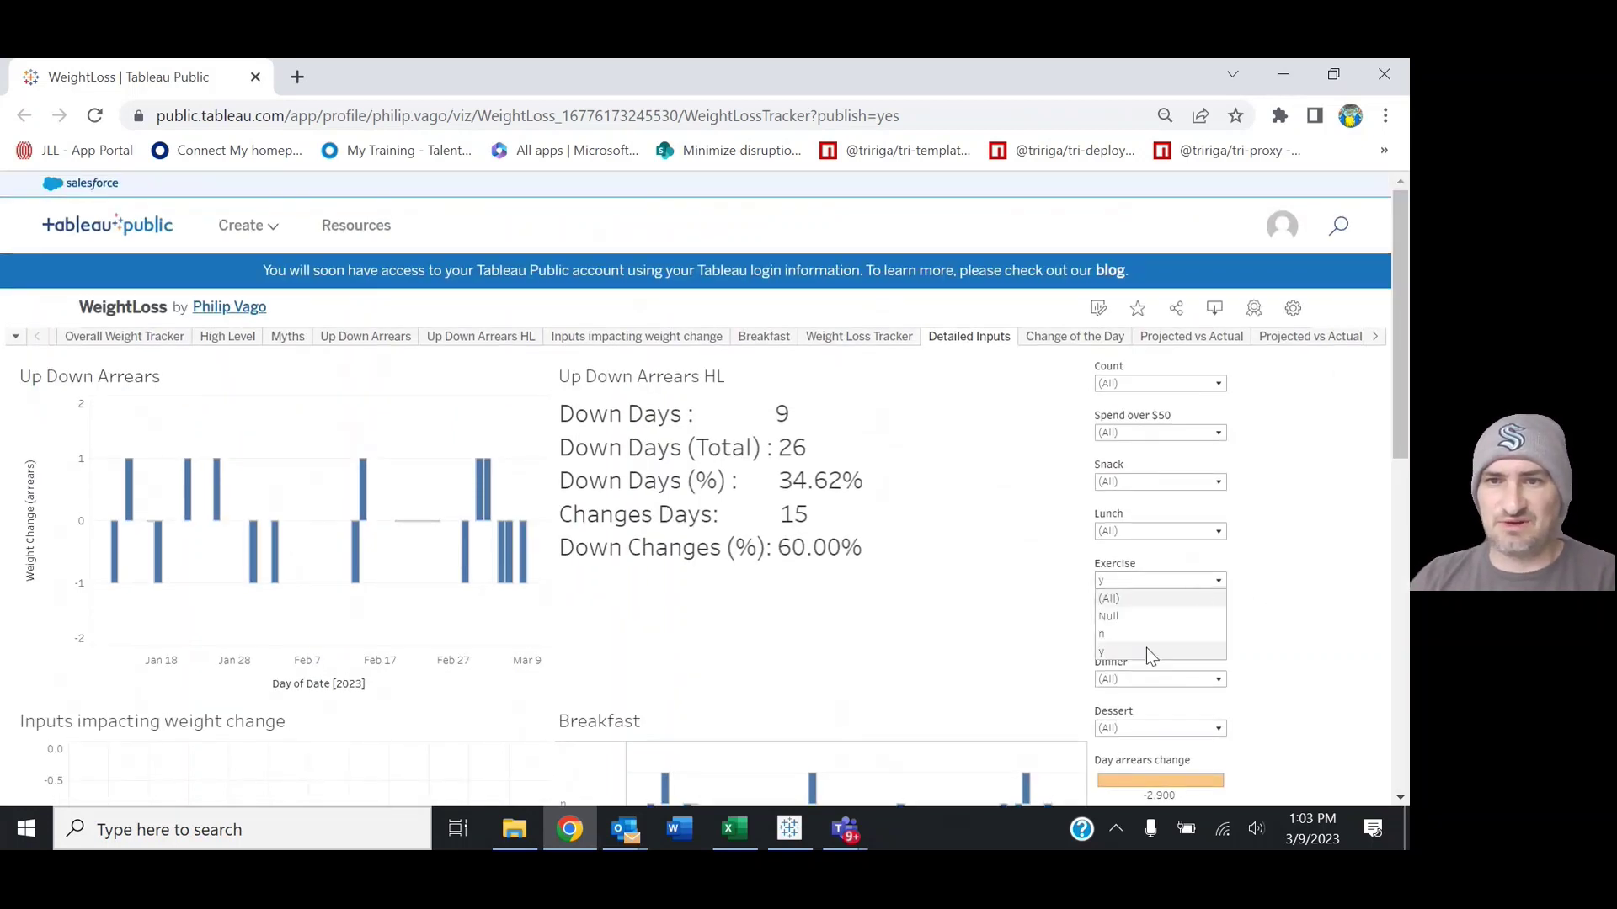
left_click(1141, 601)
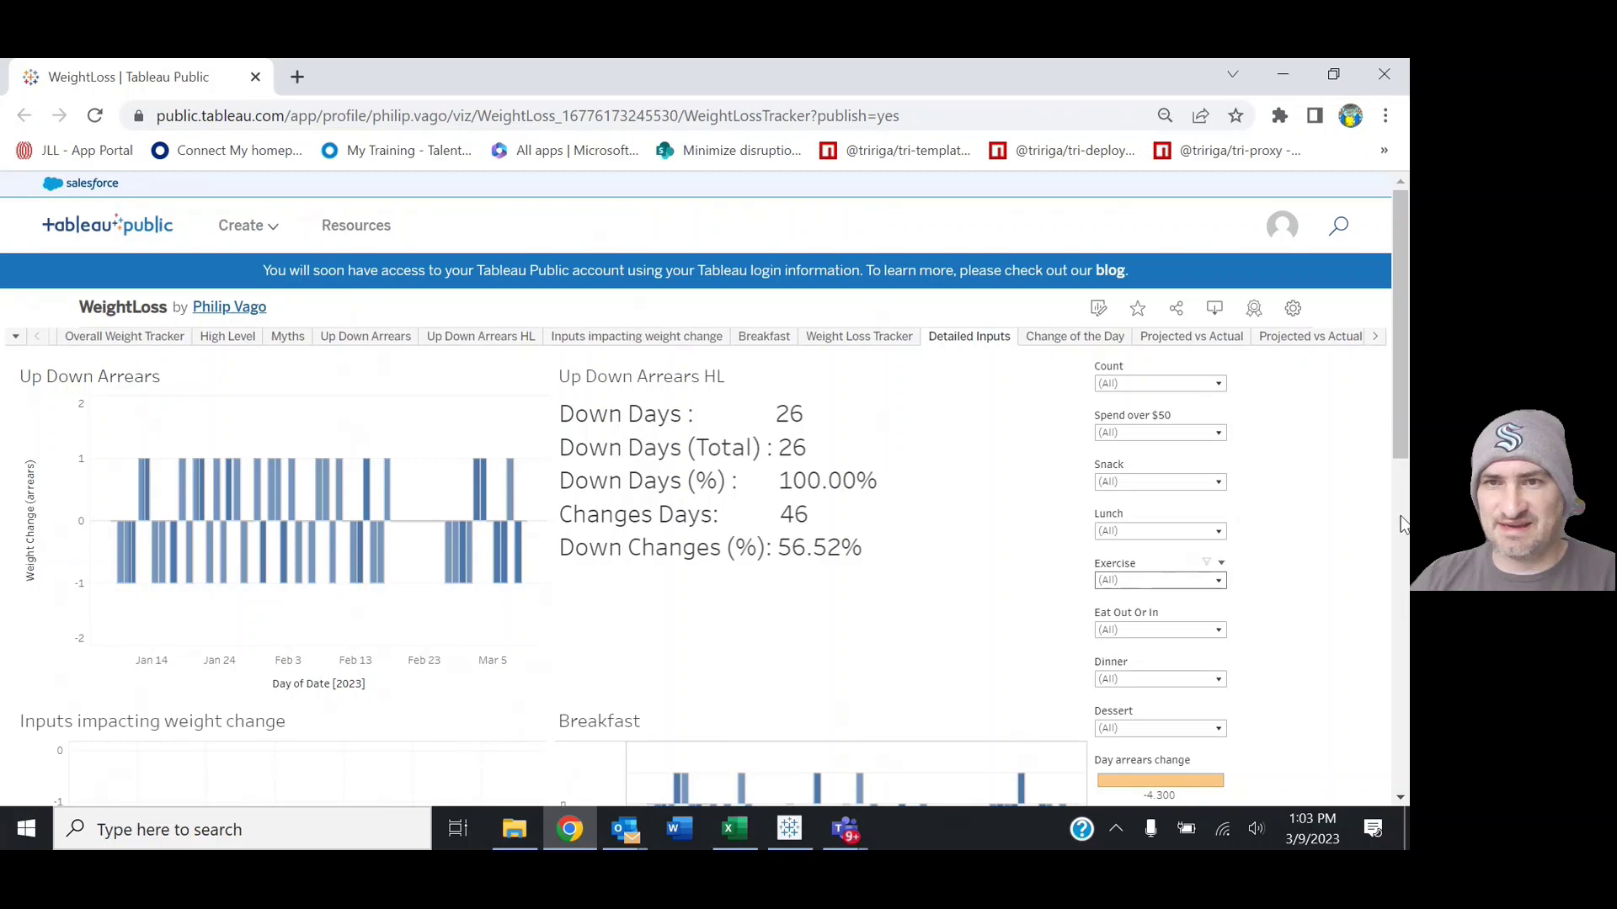
scroll(1393, 453, "down", 2)
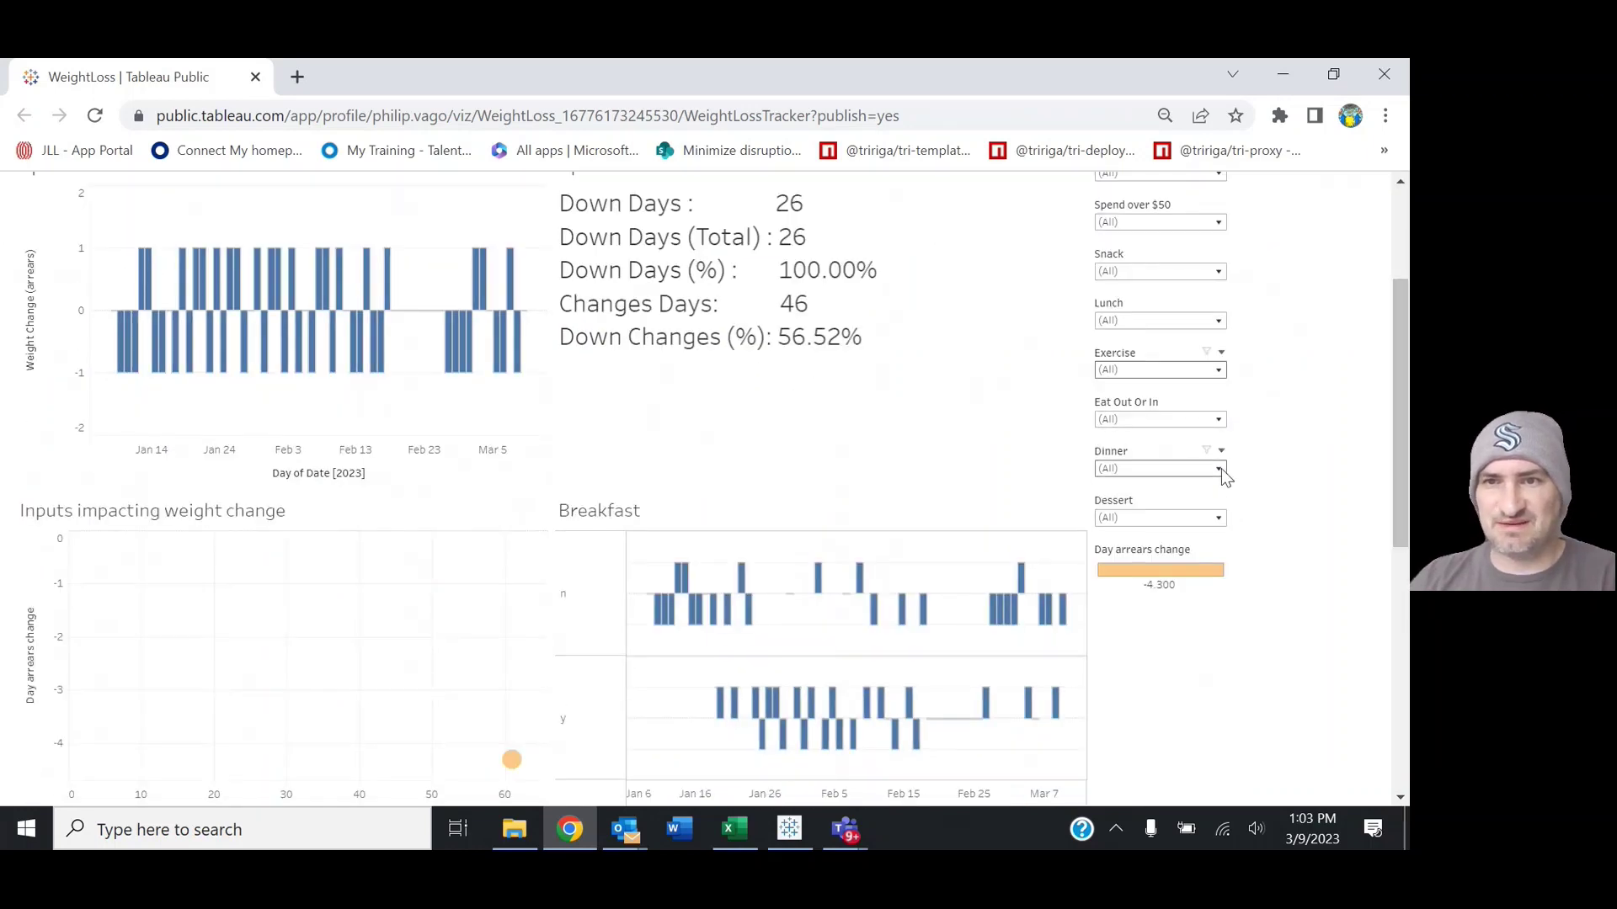
Filter the dashboard to Dinner n, leaving 1 down day on March 5–6
left_click(1221, 468)
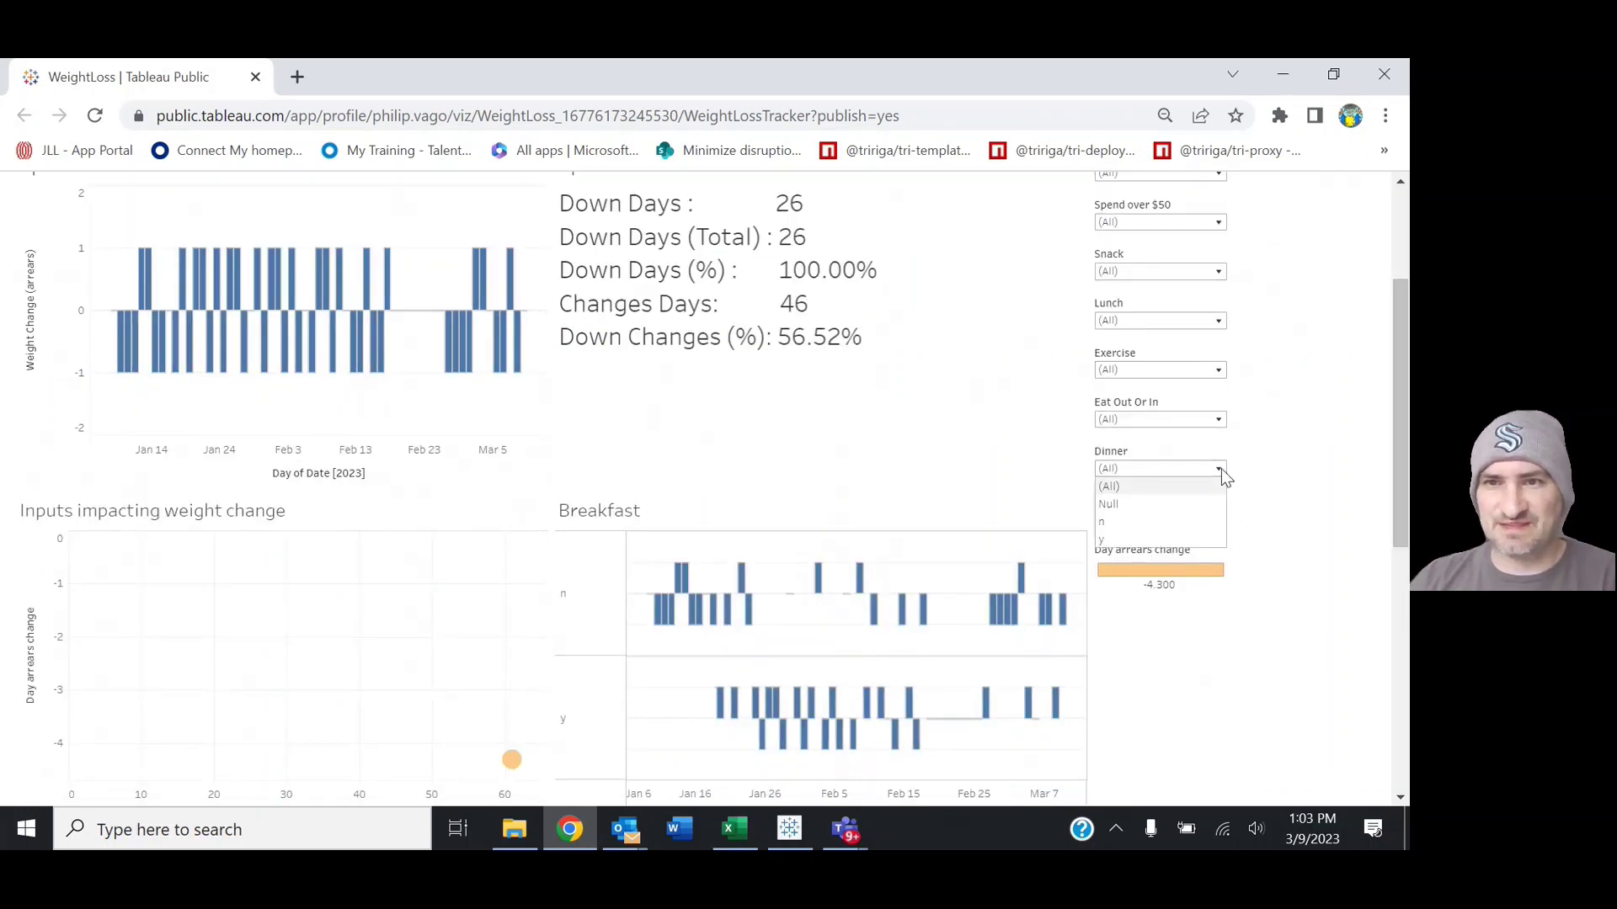
left_click(1173, 522)
scroll(1402, 565, "down", 2)
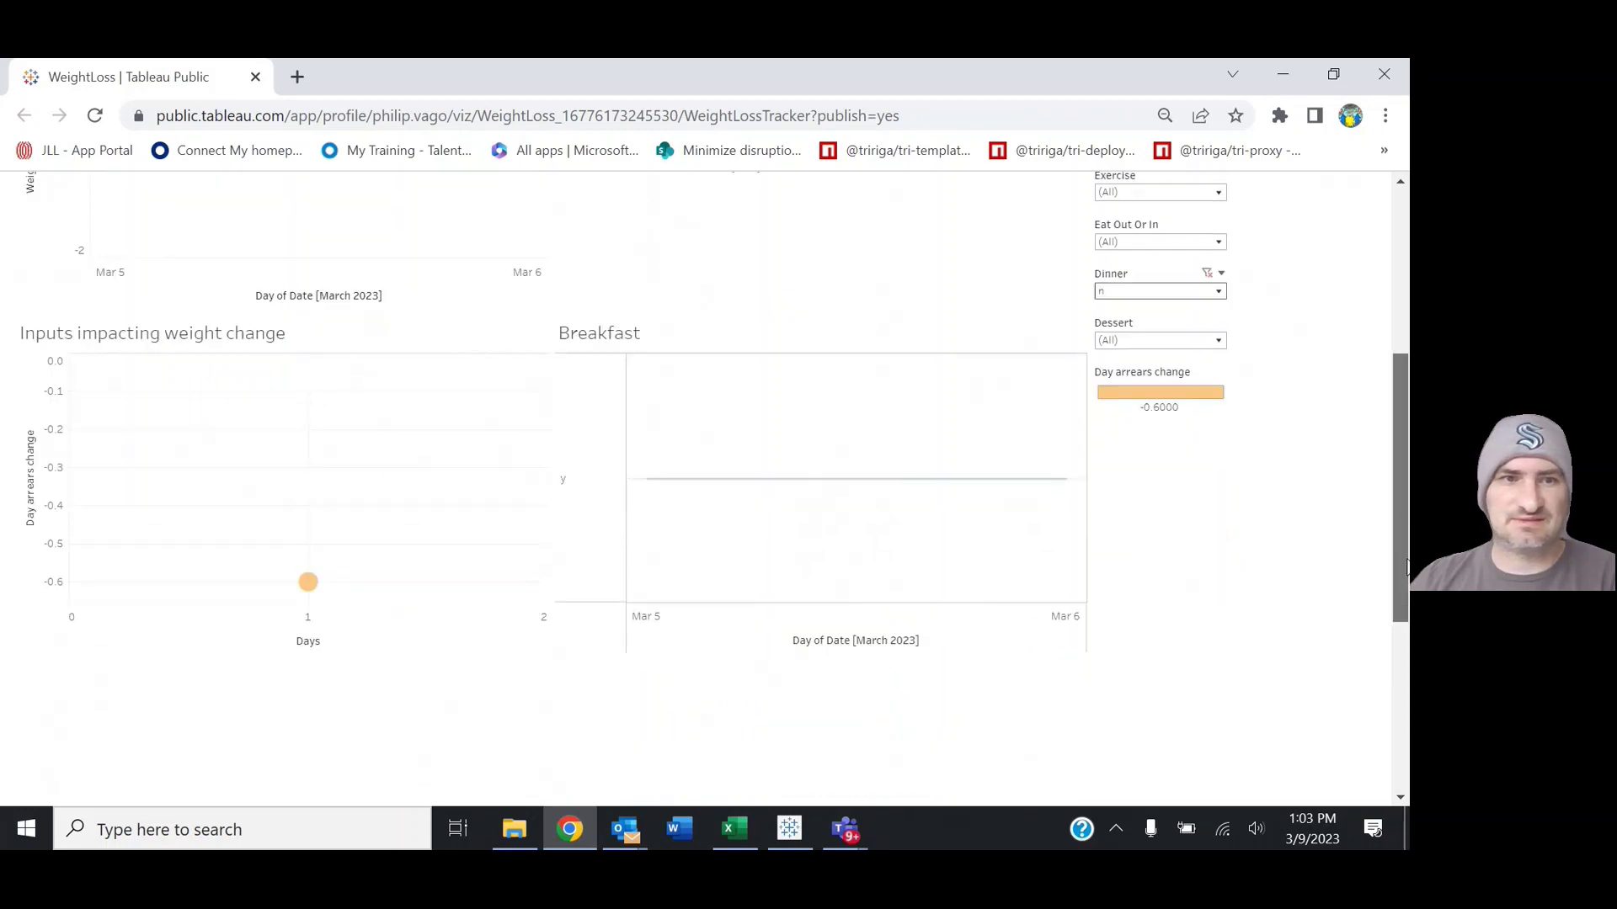
mouse_move(1401, 566)
left_mouse_down()
mouse_move(1401, 437)
mouse_move(1401, 536)
left_mouse_up()
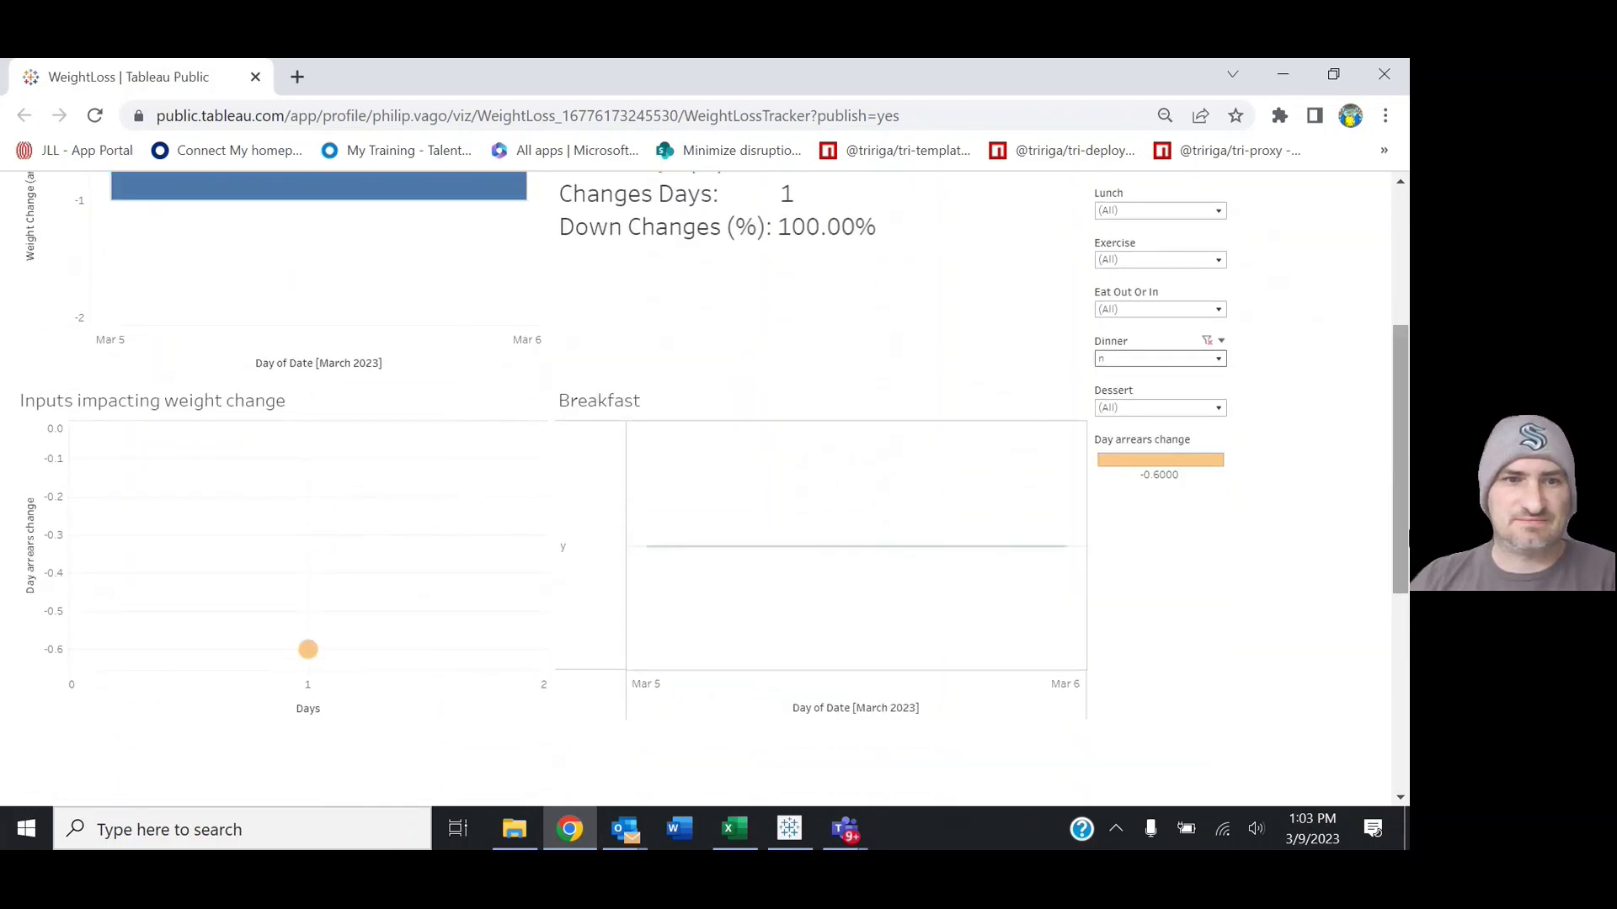
mouse_move(317, 668)
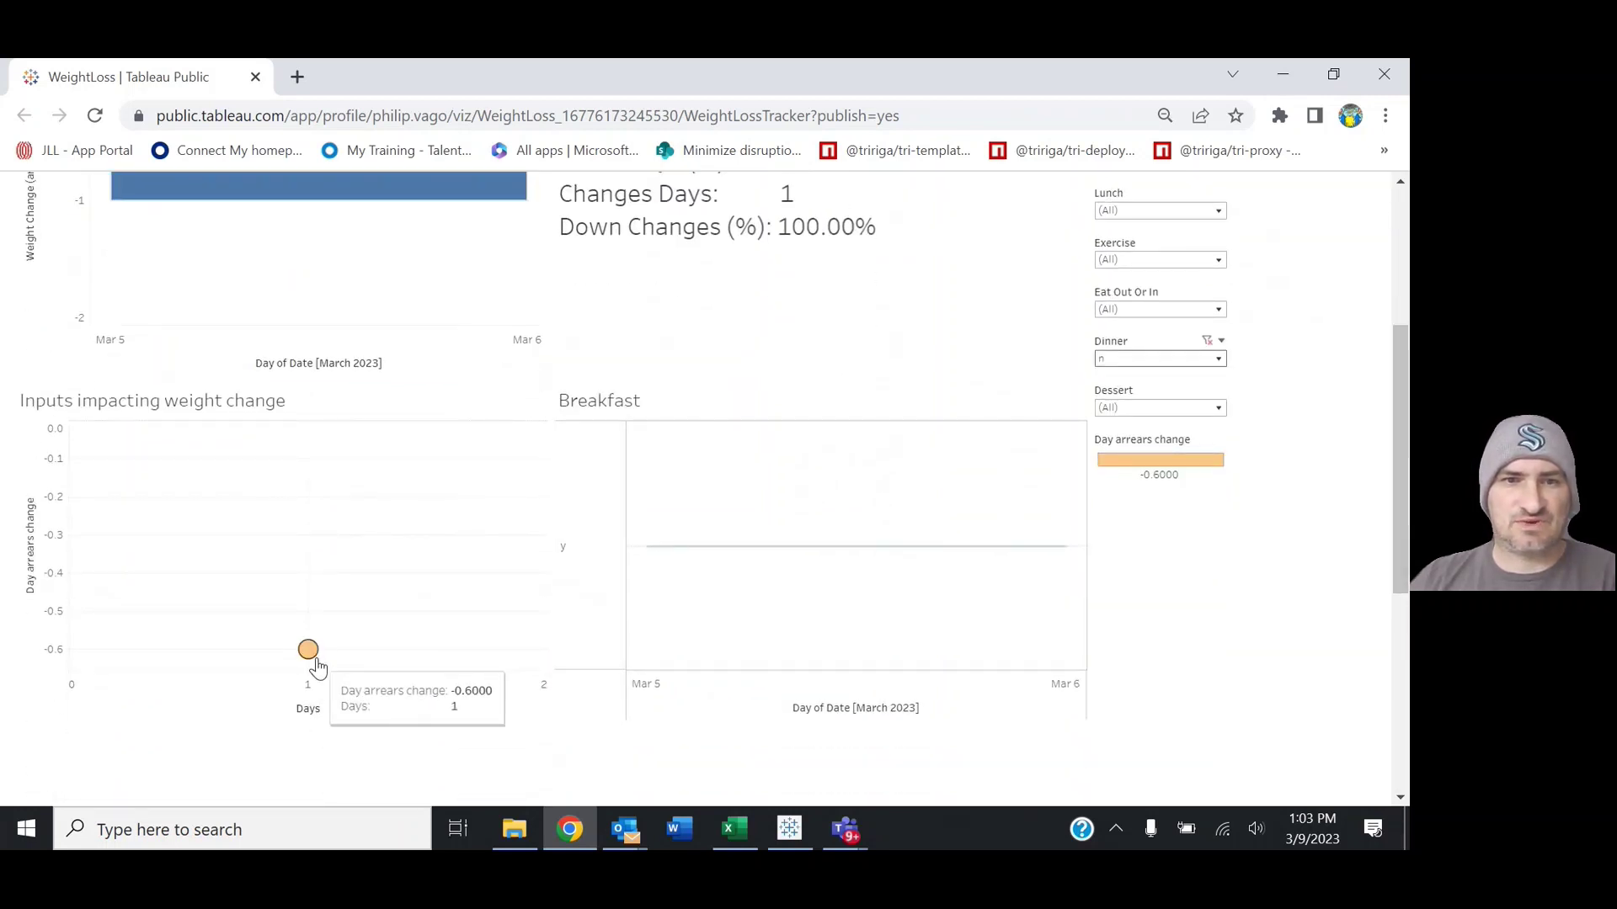
left_click_drag(1401, 502, 1401, 388)
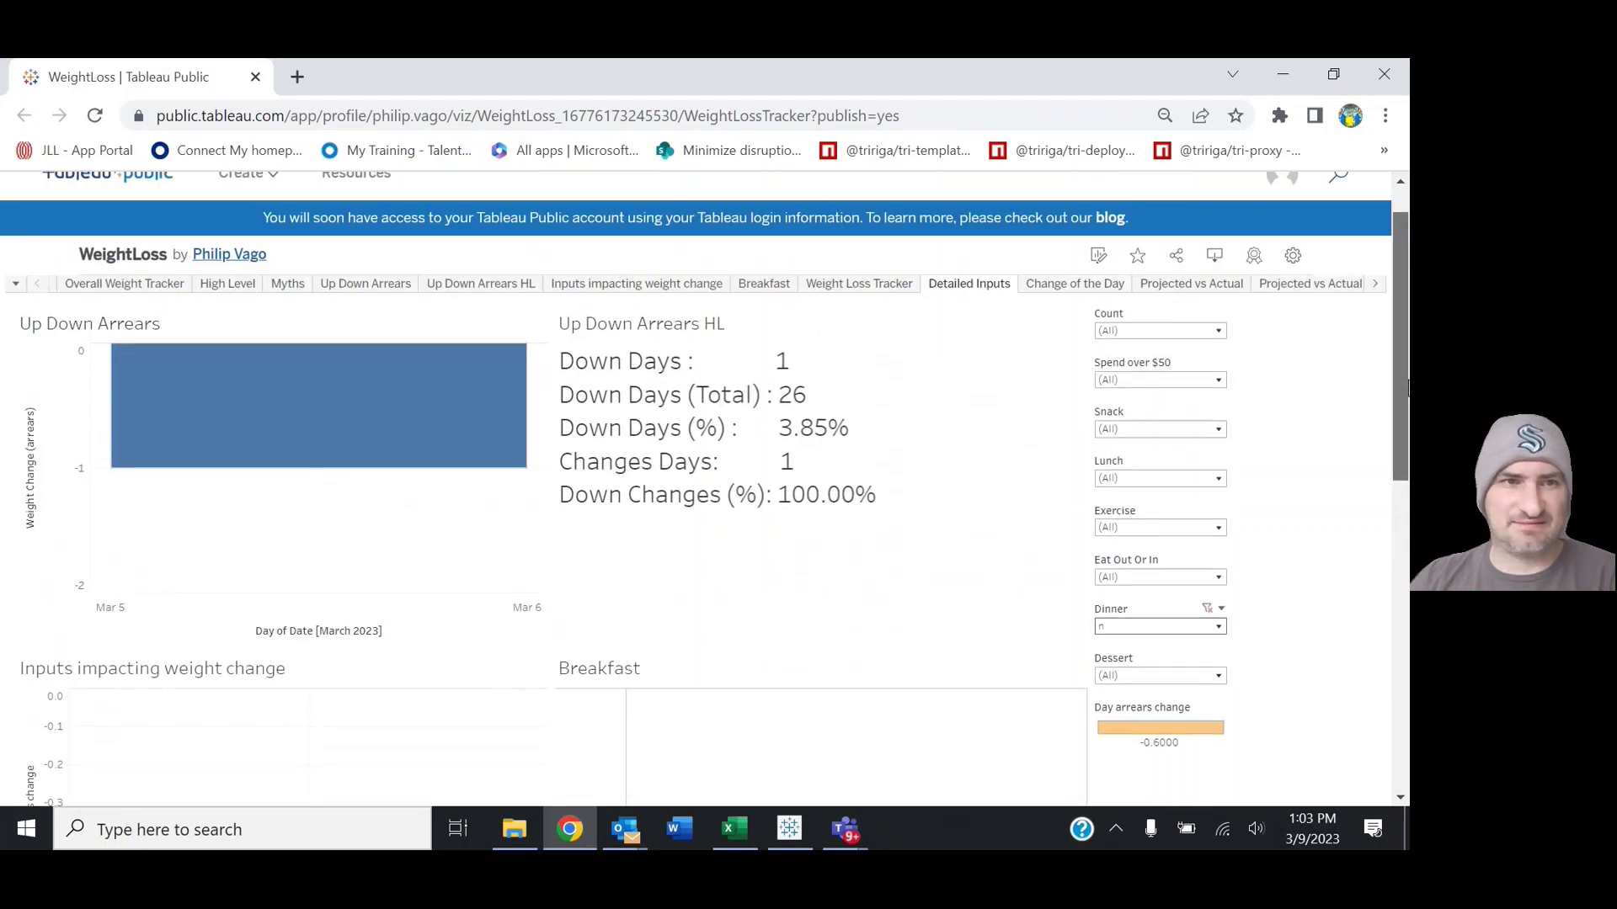
mouse_move(398, 459)
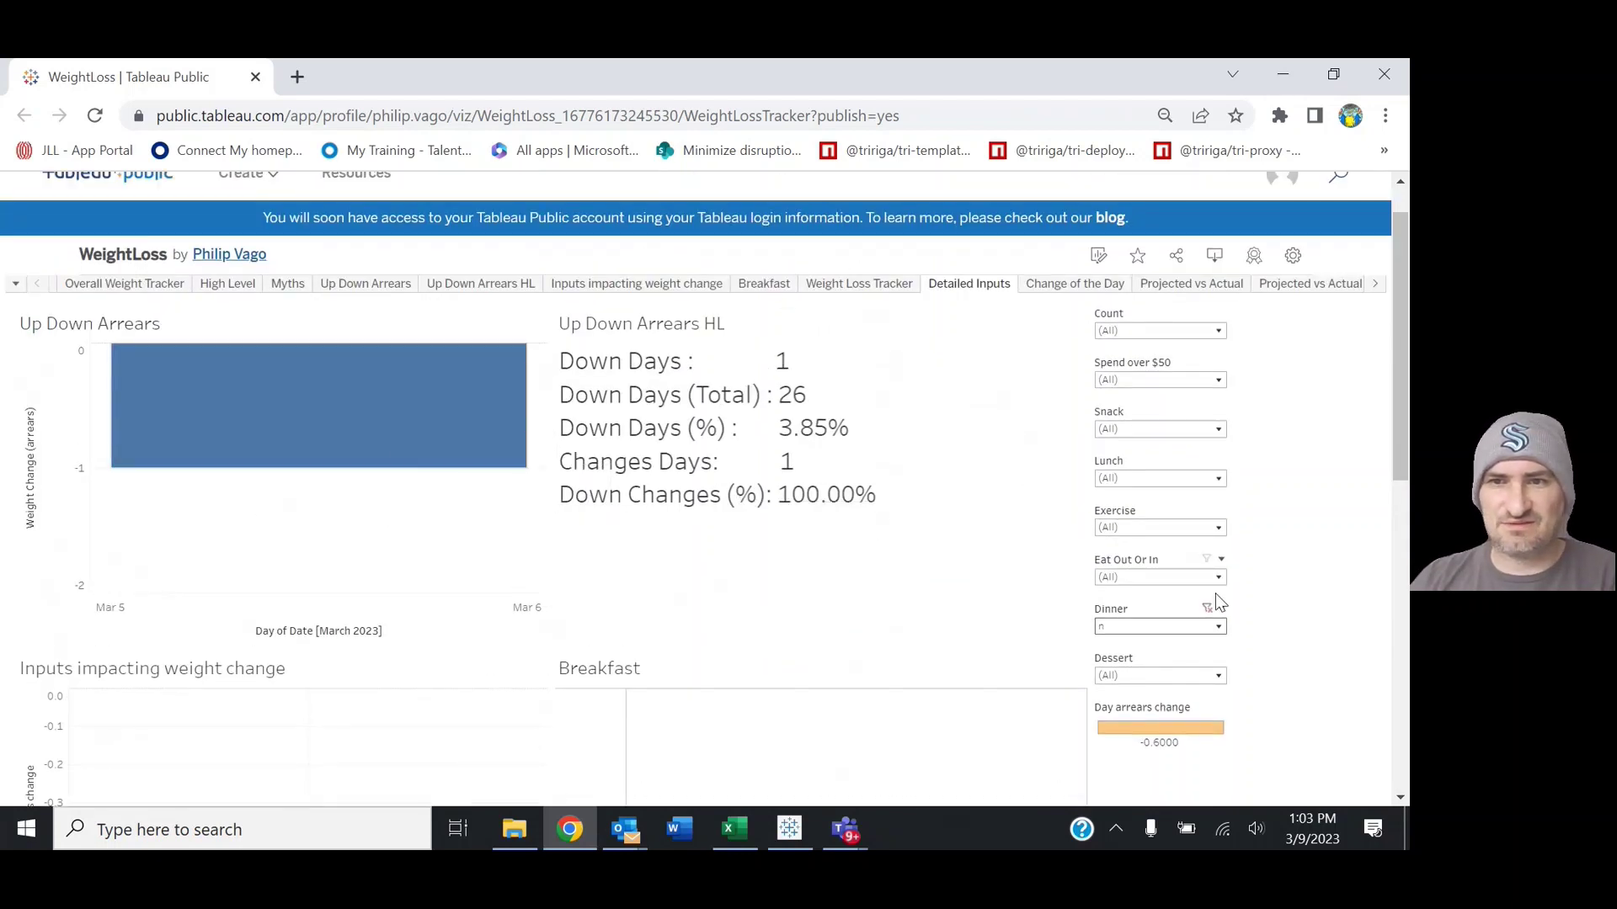
Switch the Dinner filter to (All) and then back to n
left_click(1218, 628)
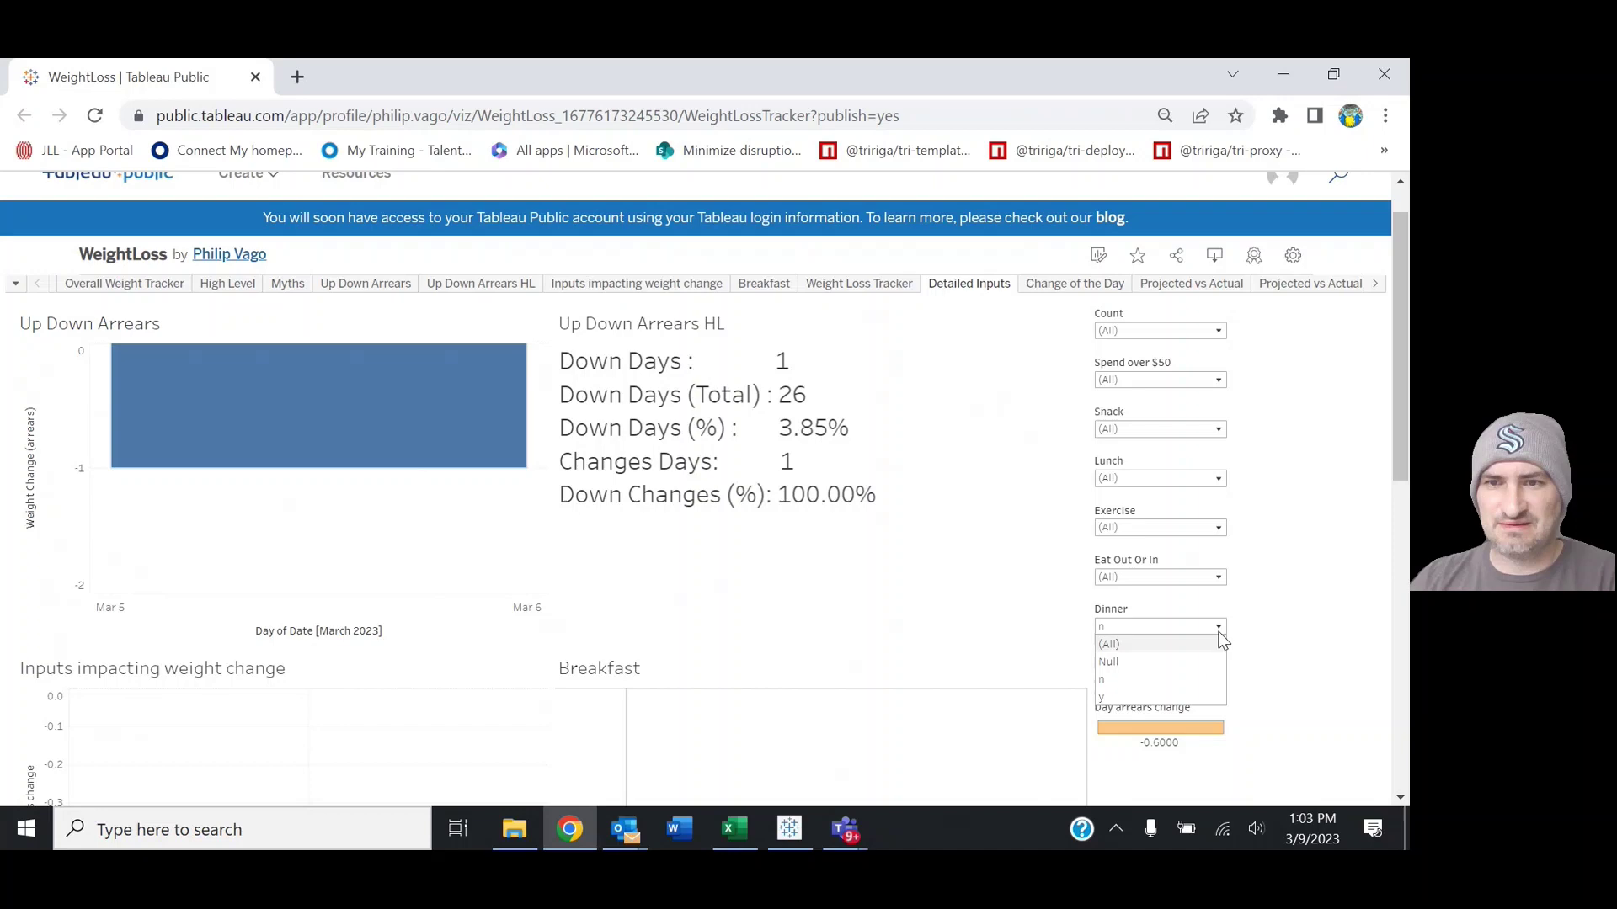
left_click(1151, 646)
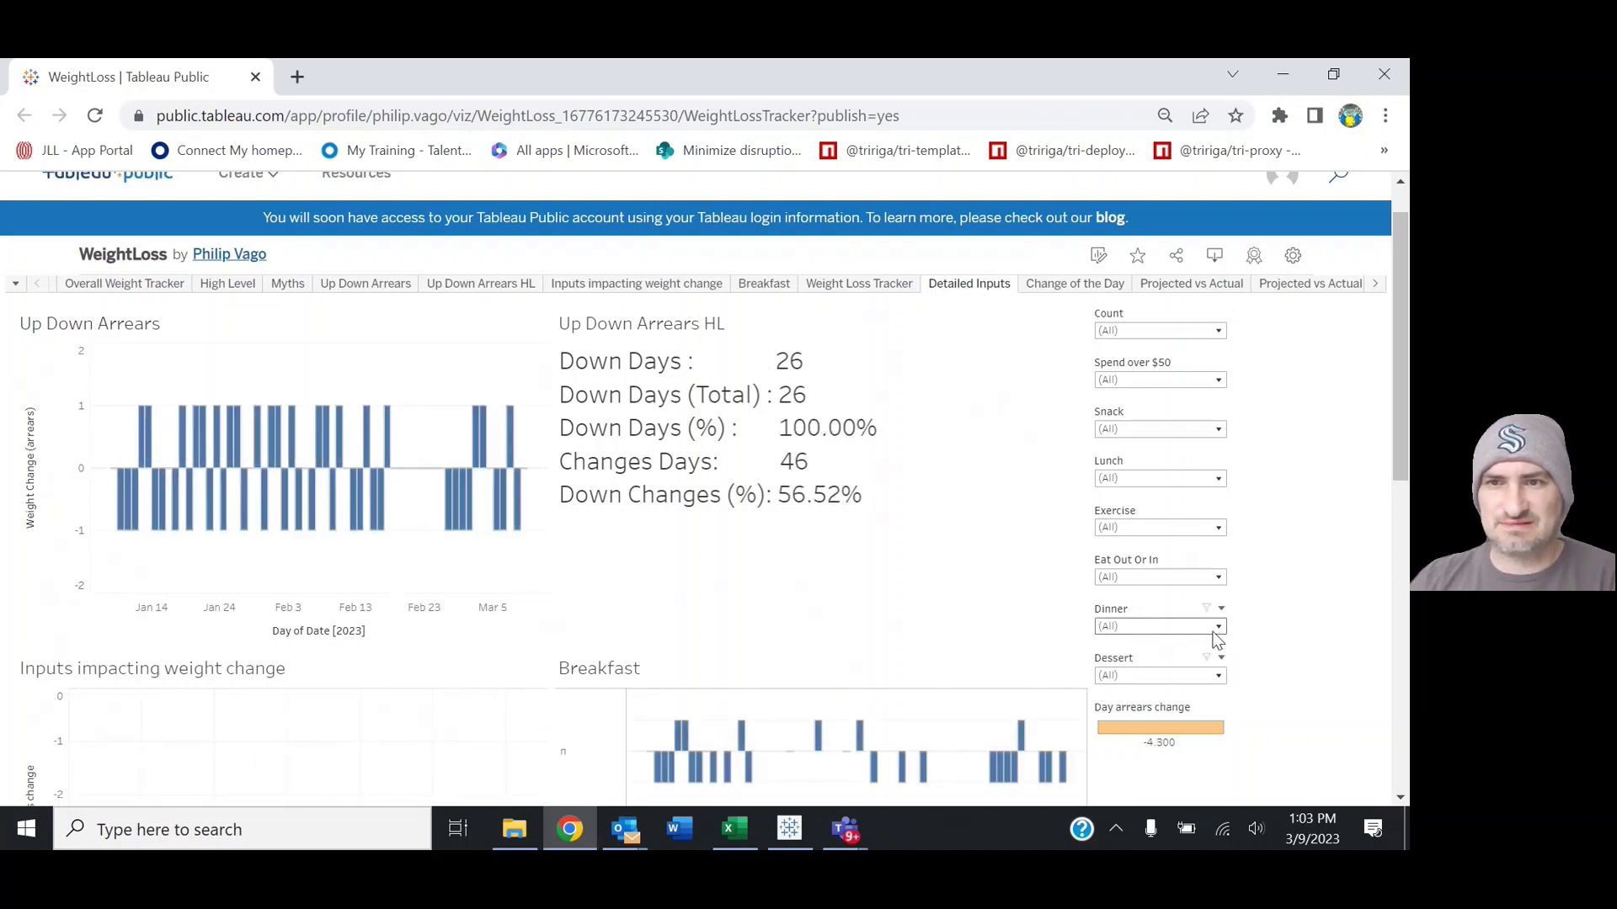
left_click(1215, 630)
left_click(1143, 681)
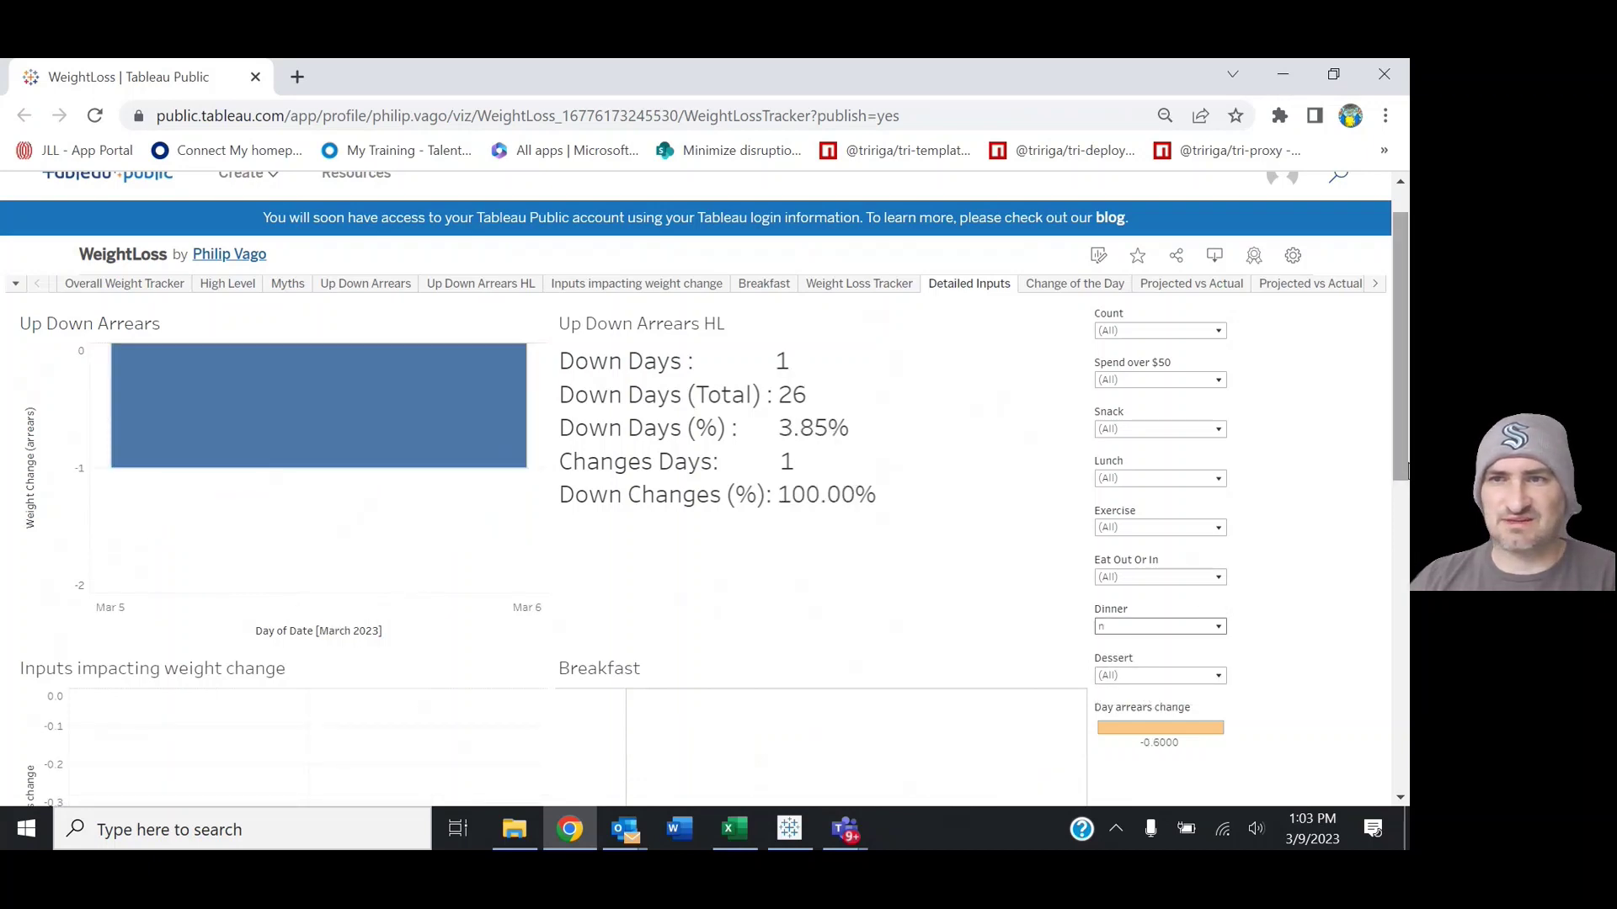
Scroll through the dashboard showing 26 down days out of 46 change days, 56.52% down
scroll(1396, 461, "down", 2)
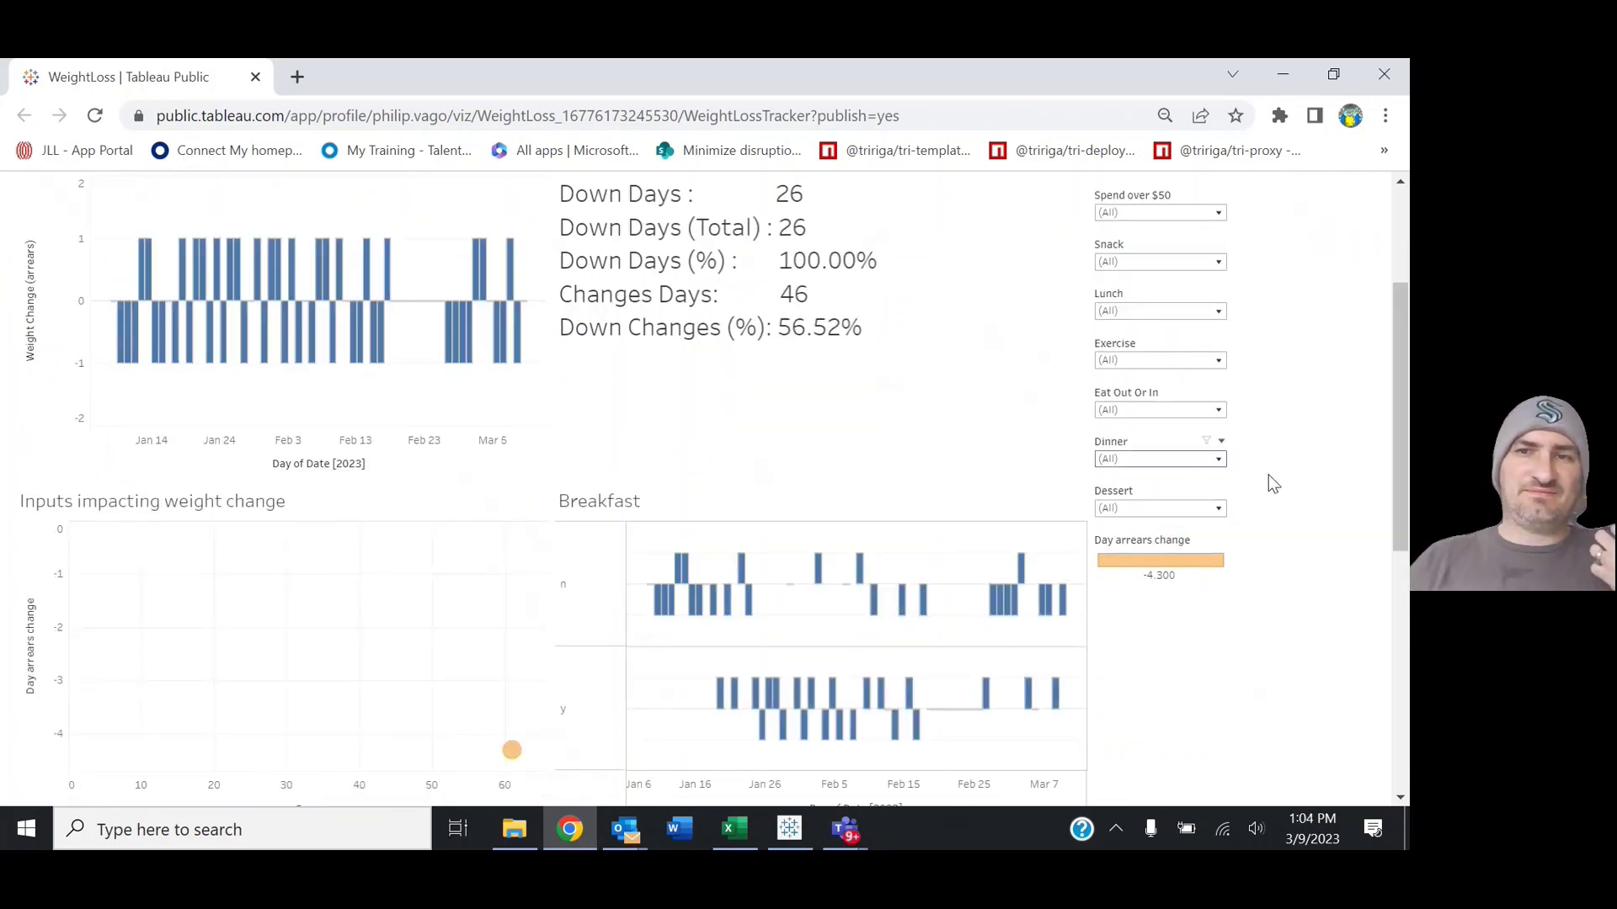
scroll(1268, 473, "up", 3)
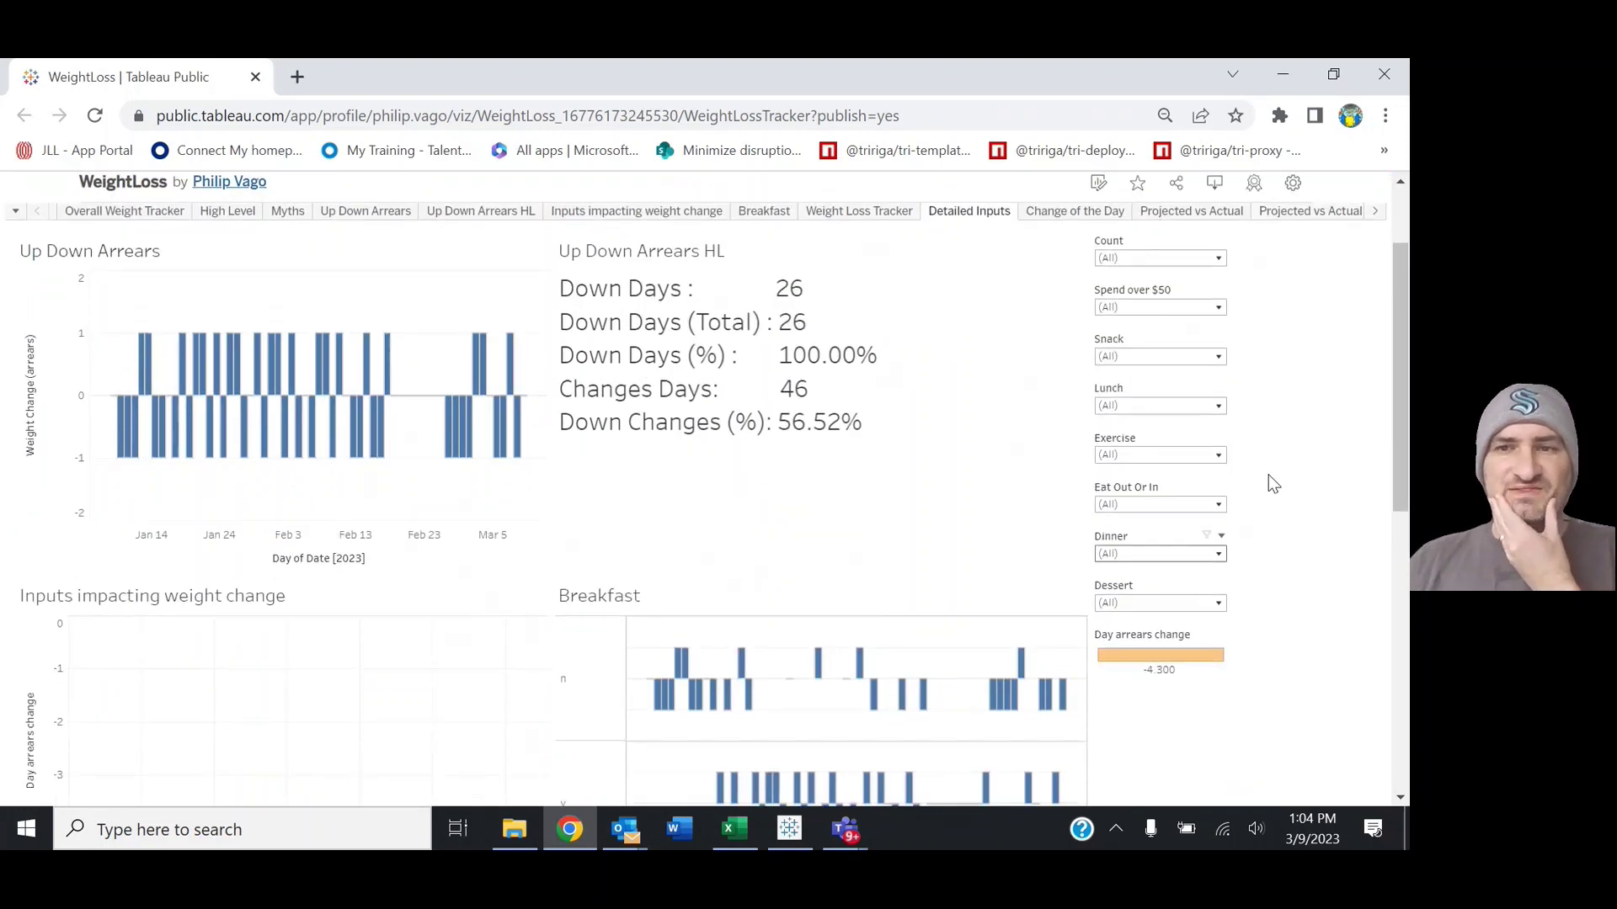
scroll(1269, 474, "down", 1)
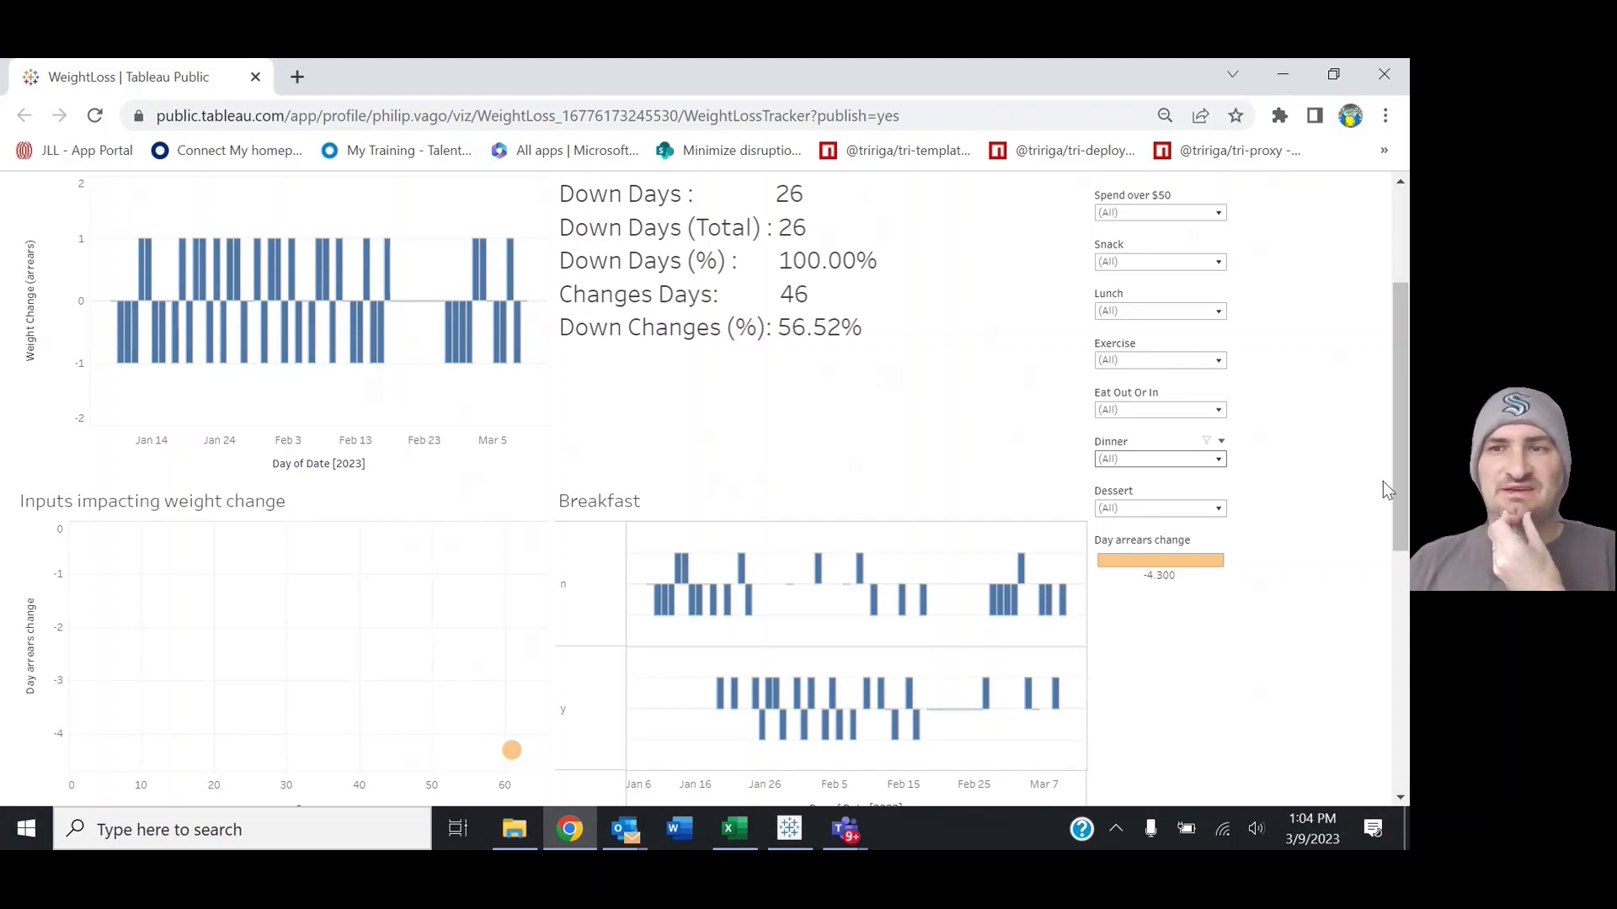
left_click_drag(1399, 490, 1403, 436)
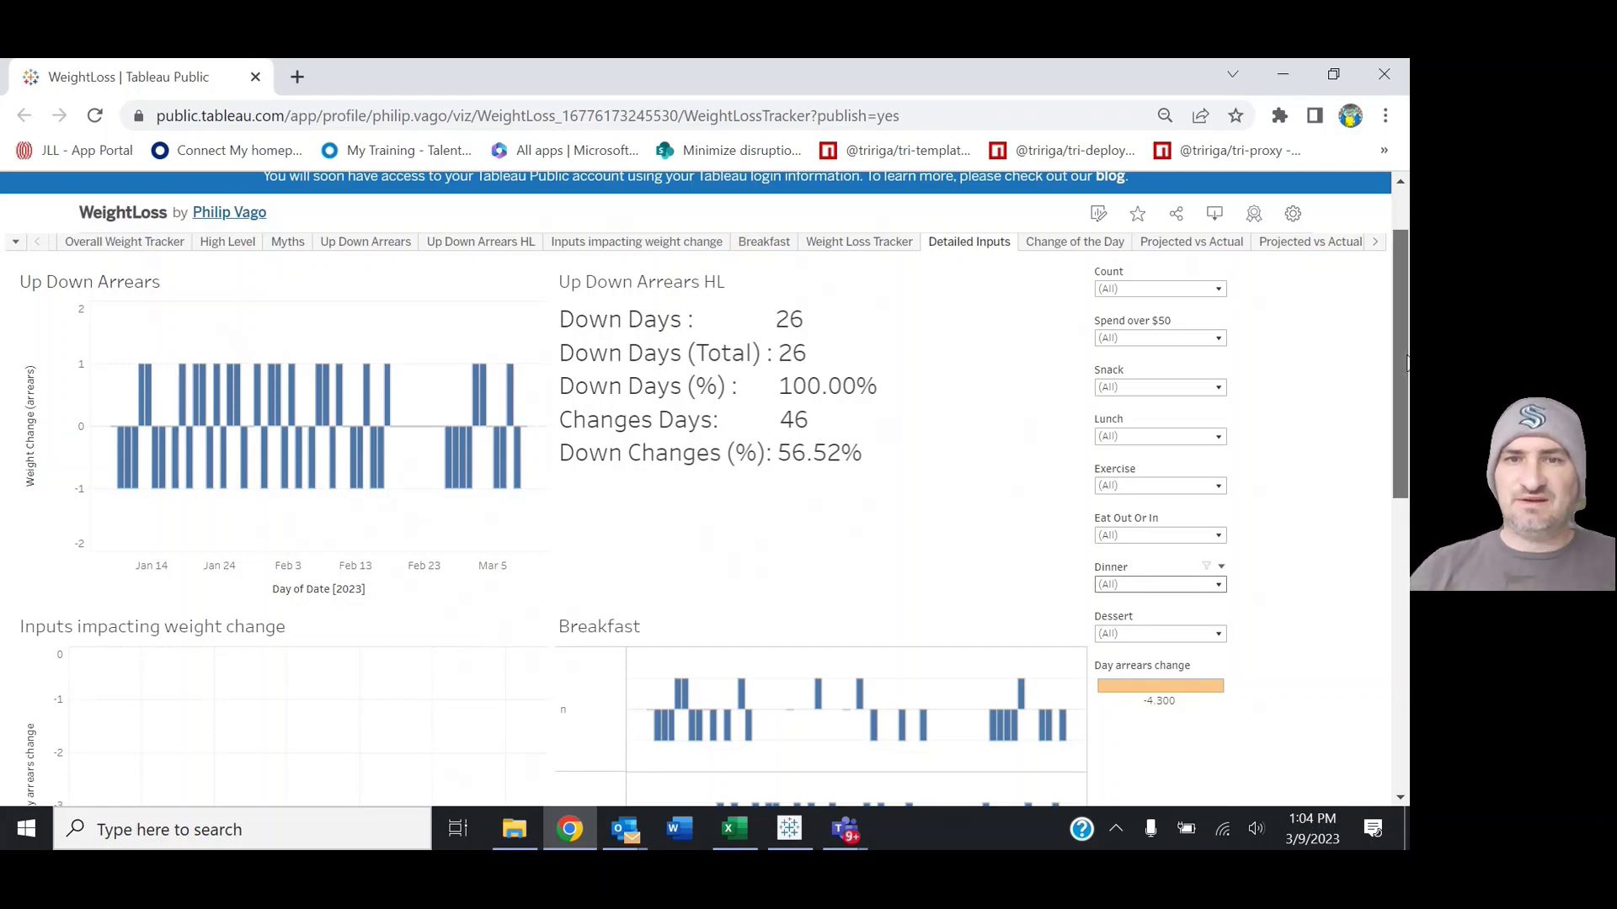
scroll(1388, 445, "down", 1)
scroll(1391, 364, "up", 1)
scroll(1388, 345, "up", 1)
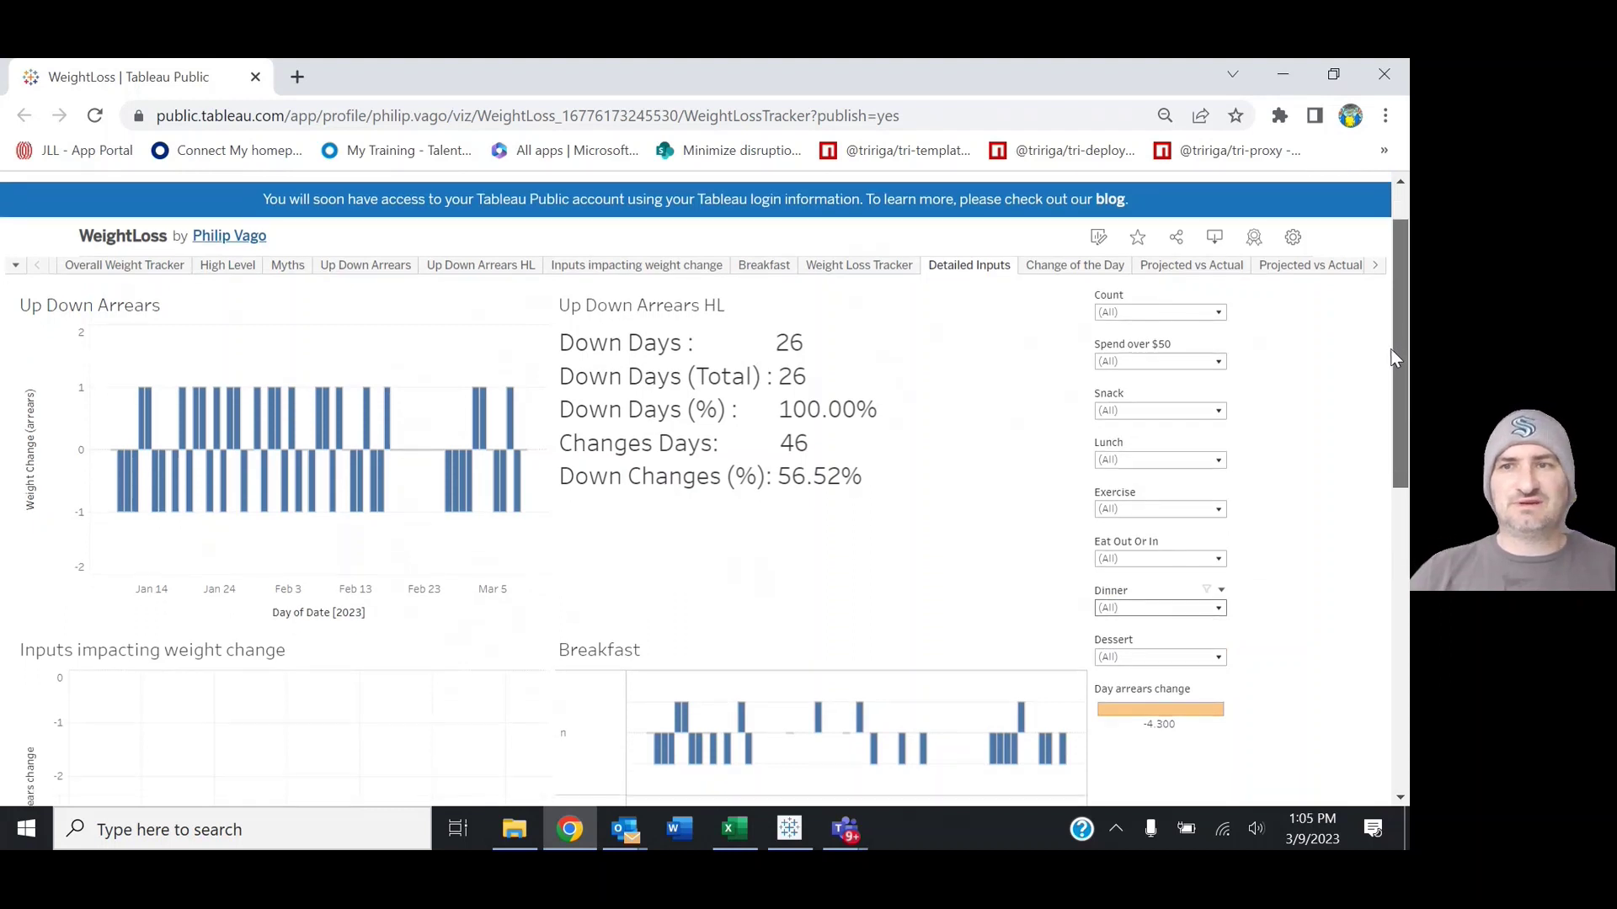
scroll(1389, 341, "down", 1)
scroll(1391, 340, "up", 1)
scroll(1391, 340, "up", 1)
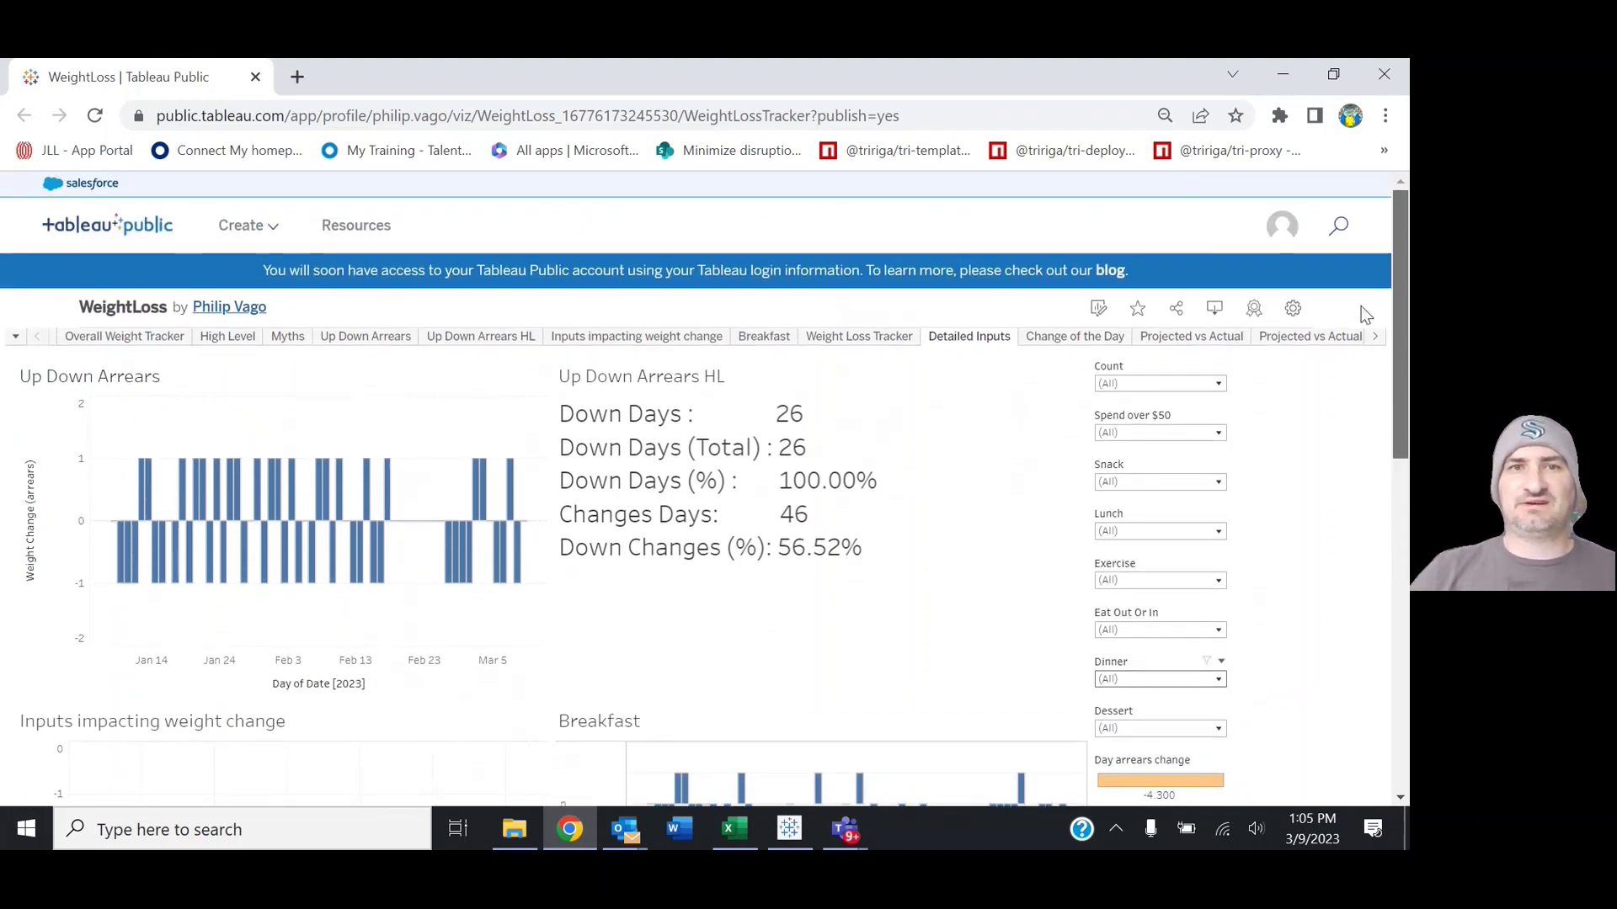
left_click(923, 112)
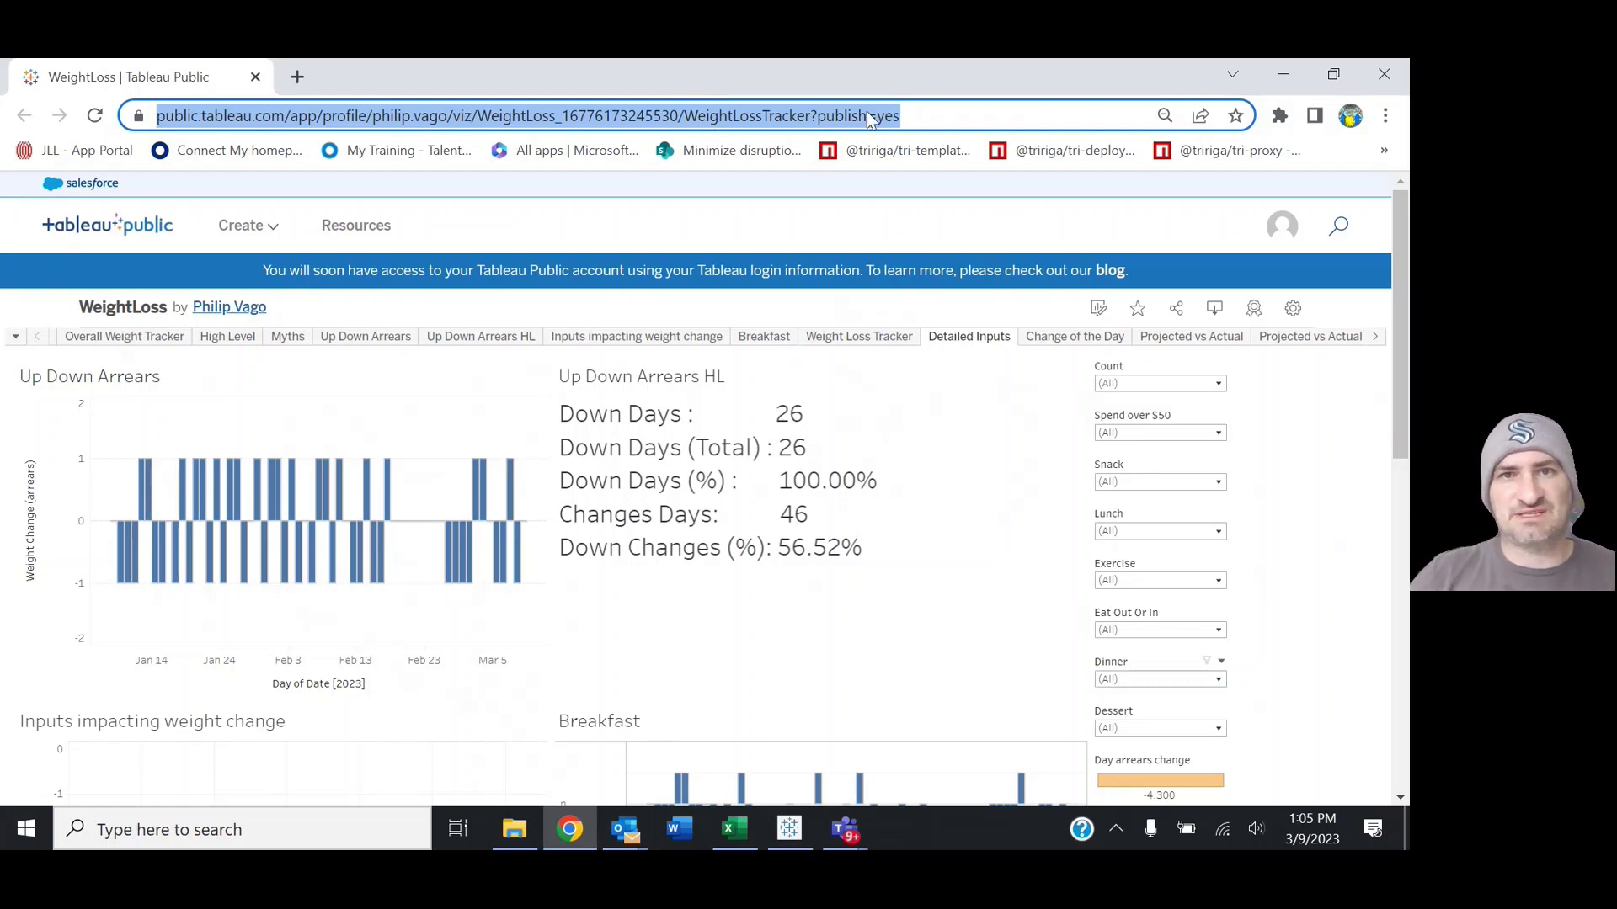
left_click_drag(1398, 406, 1394, 472)
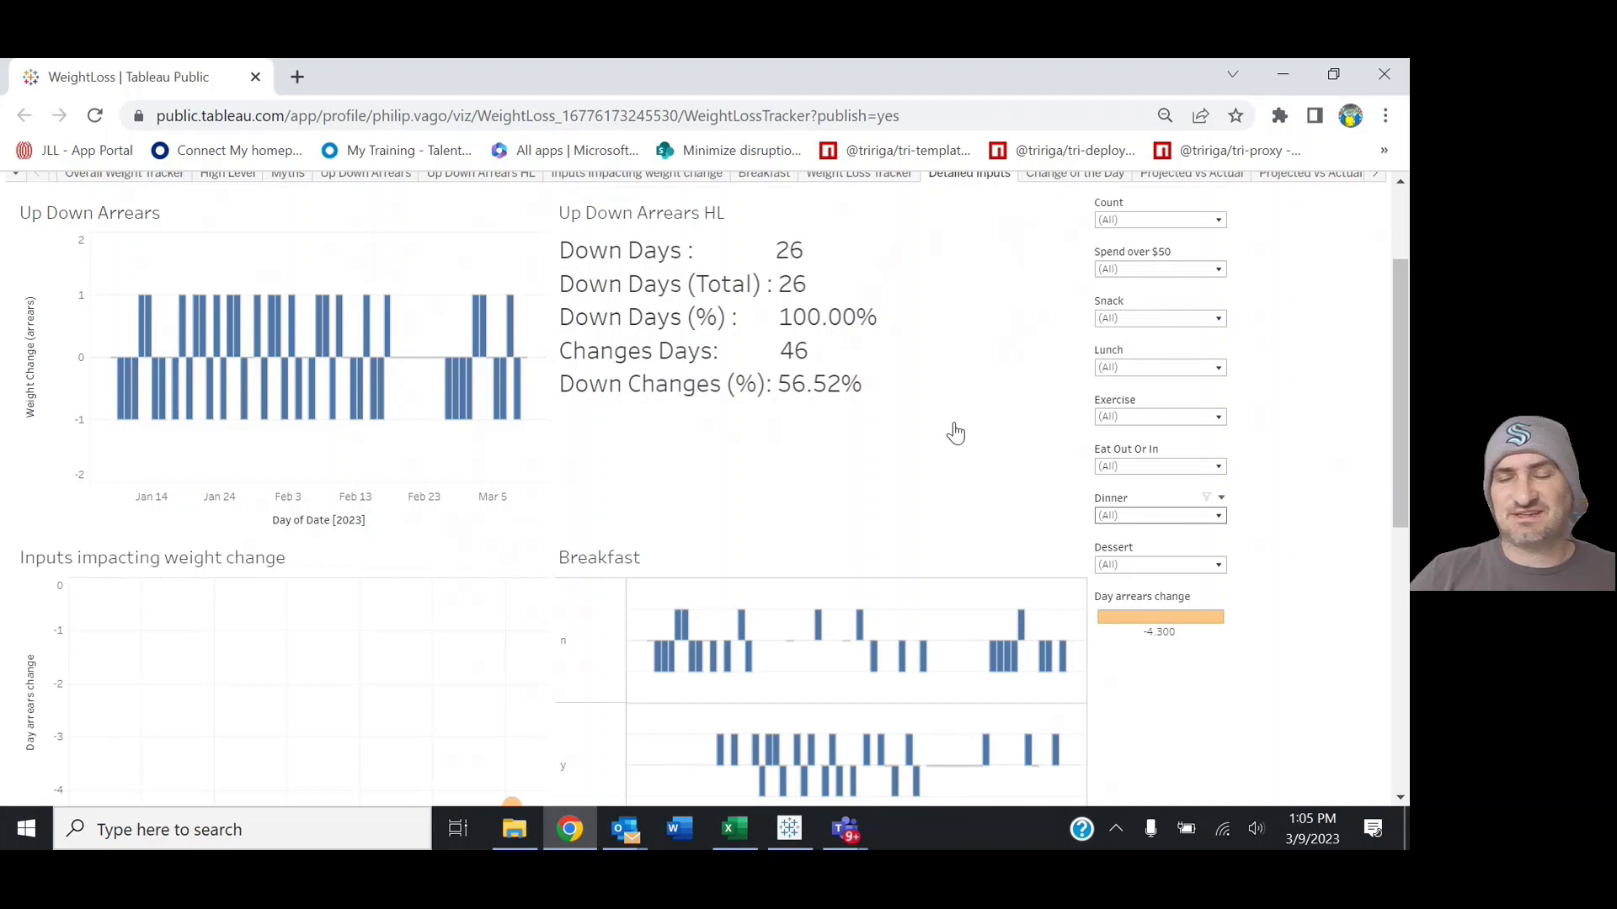
left_click_drag(1397, 418, 1397, 349)
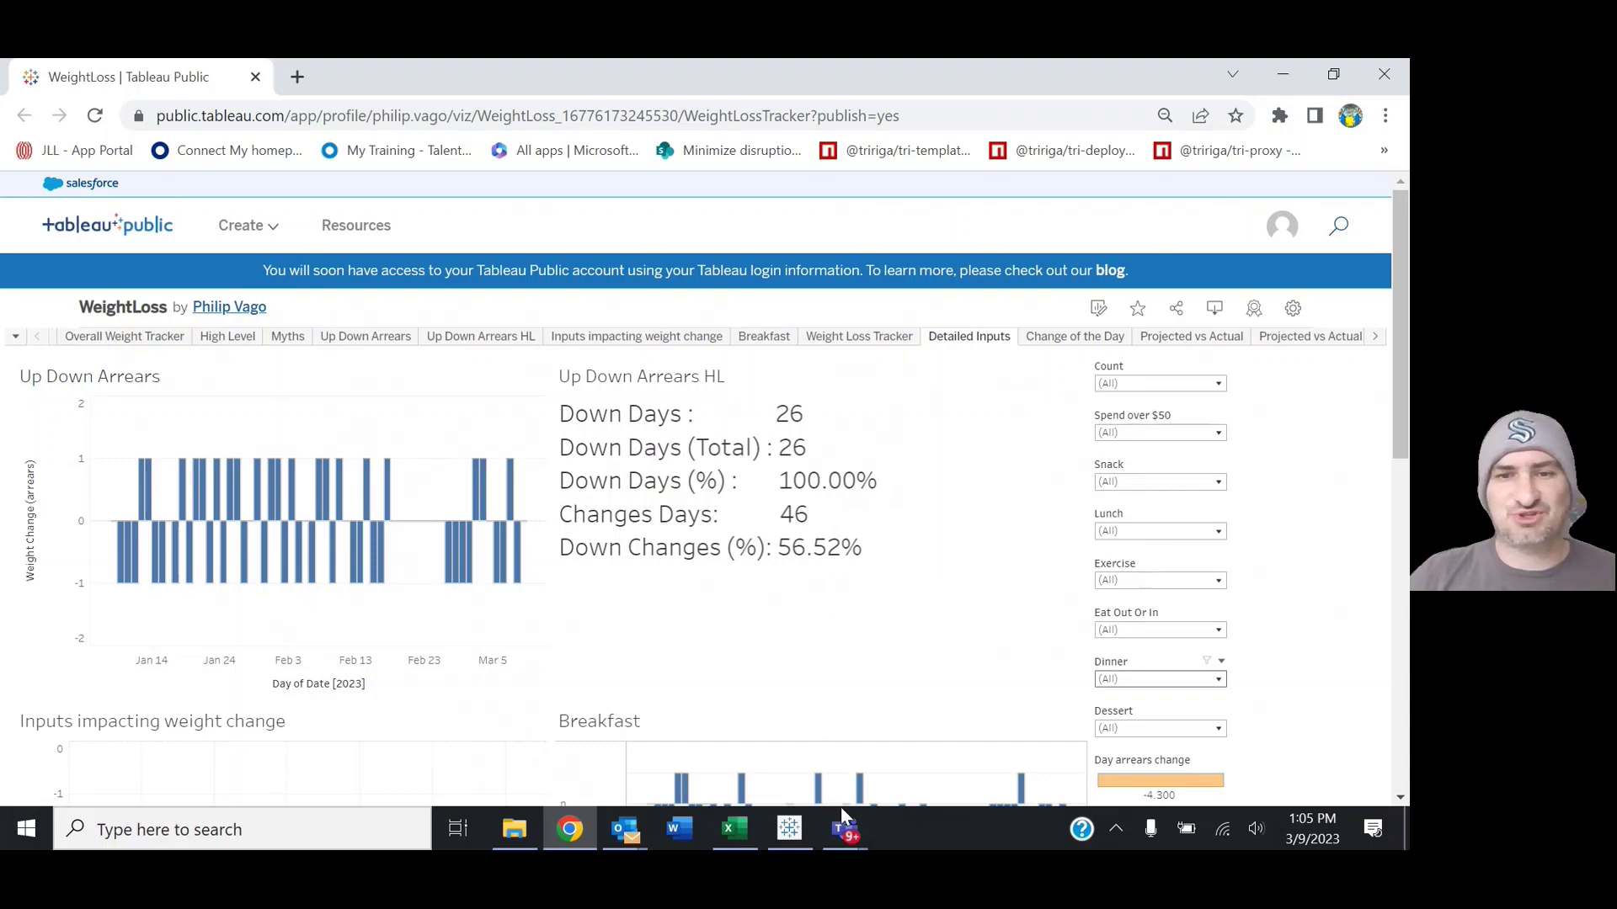
mouse_move(845, 829)
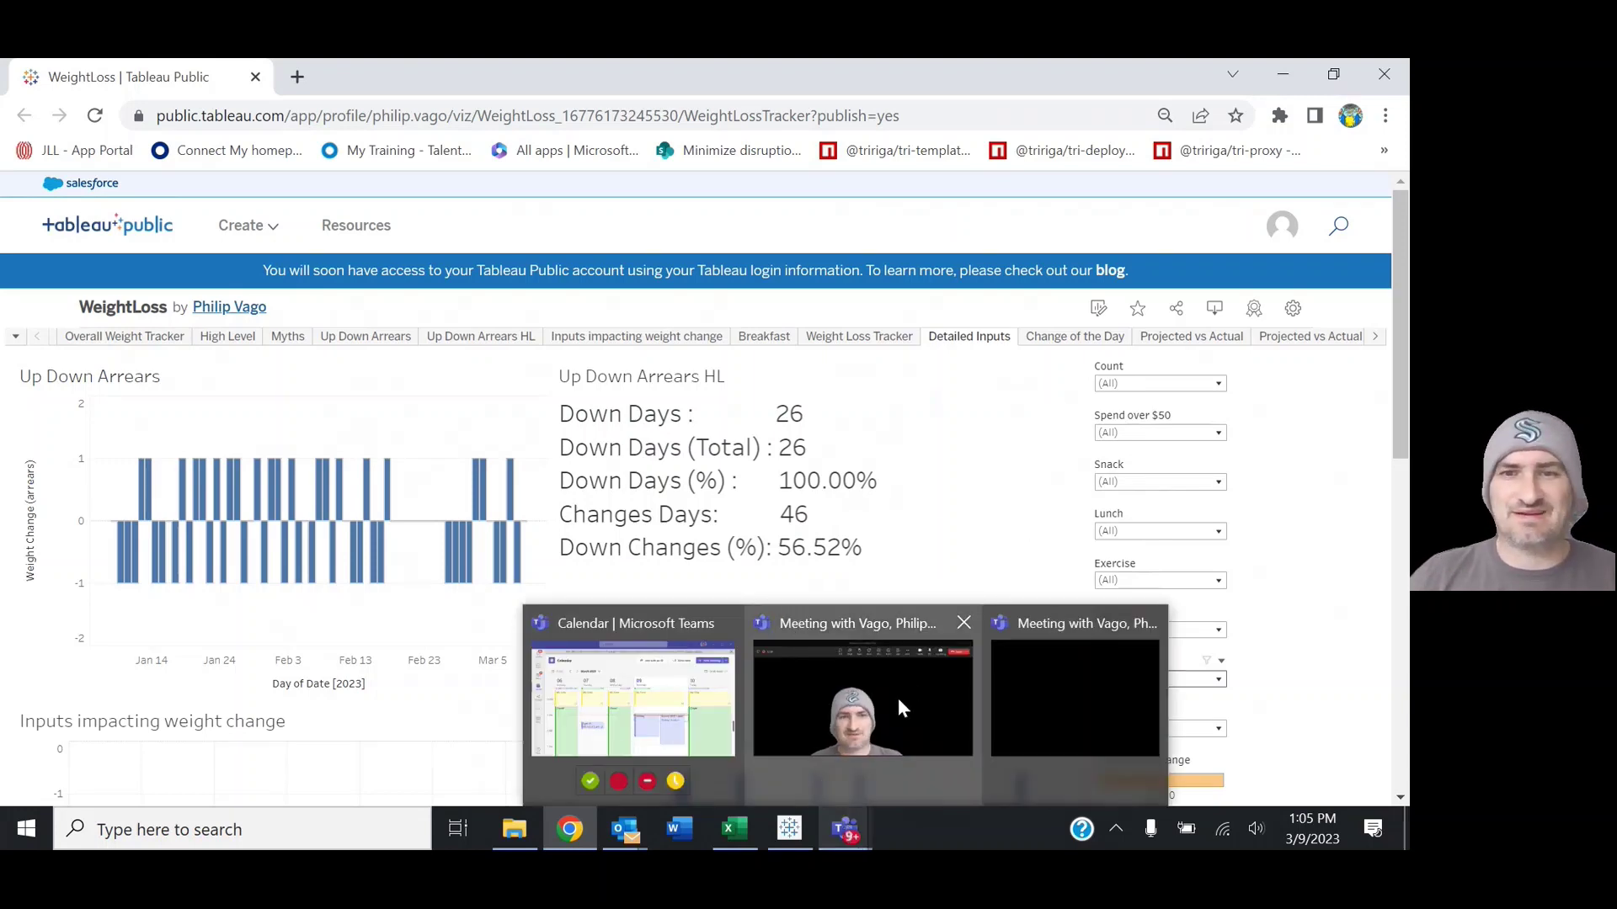